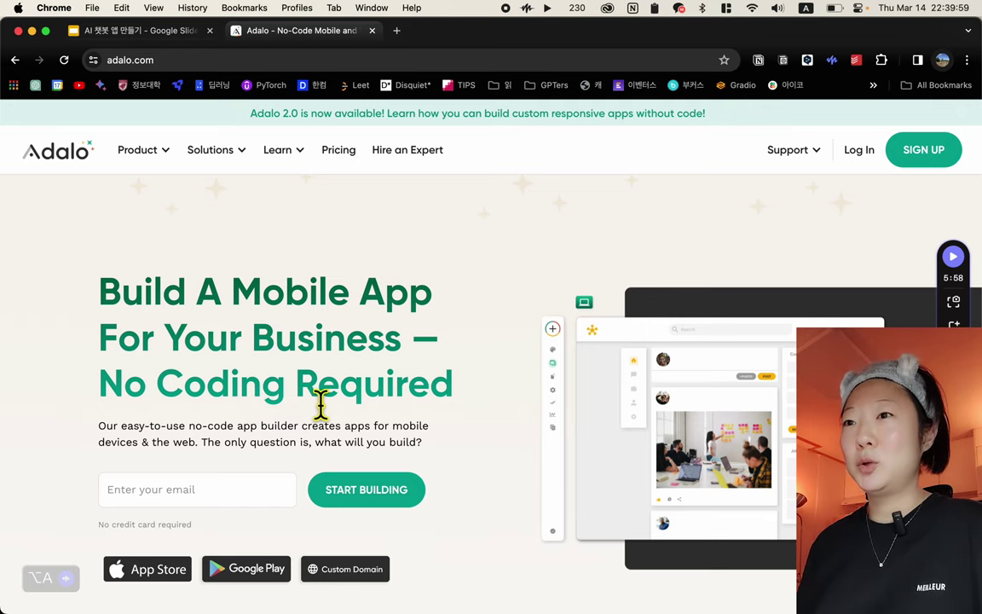
Sign in to the Adalo builder and start a new app from the app list
scroll(339, 431, "down", 3)
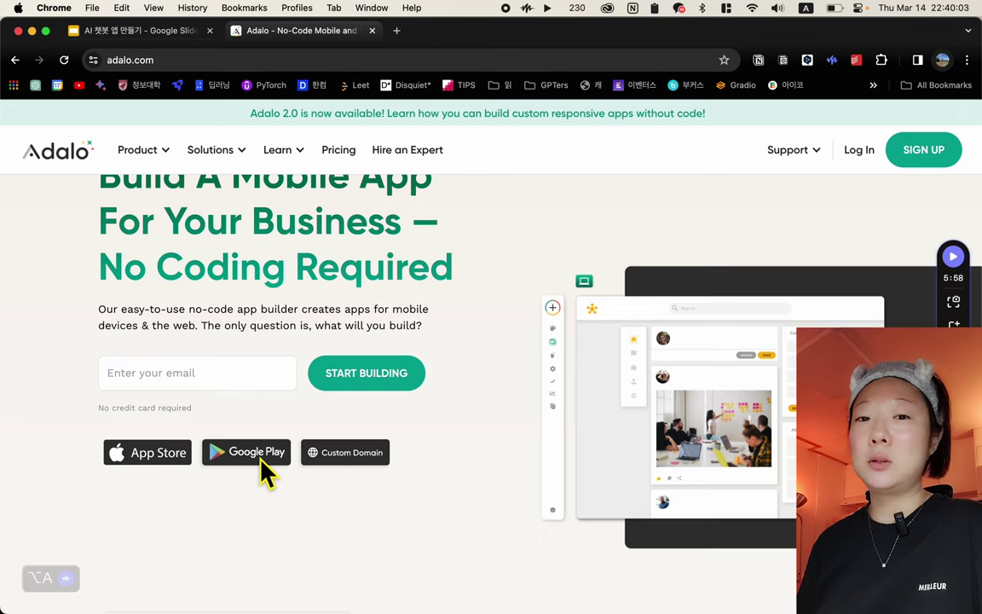
scroll(565, 288, "up", 3)
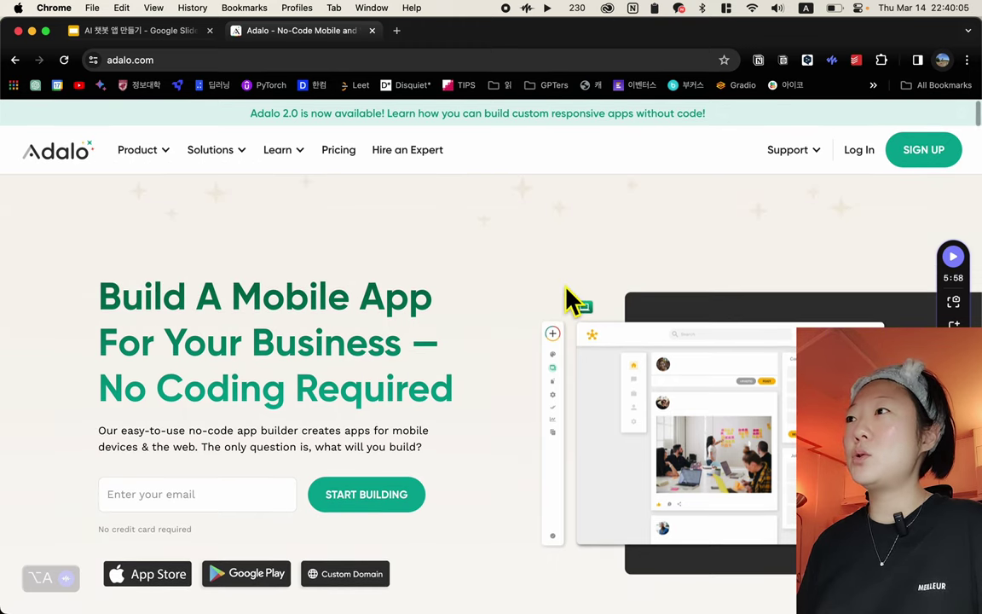
left_click(853, 165)
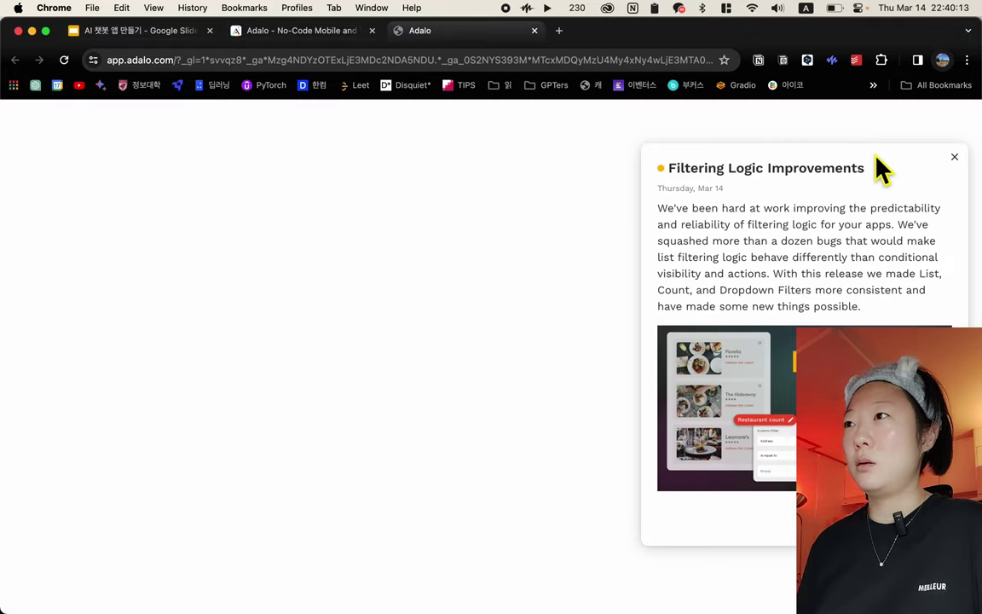
left_click(954, 157)
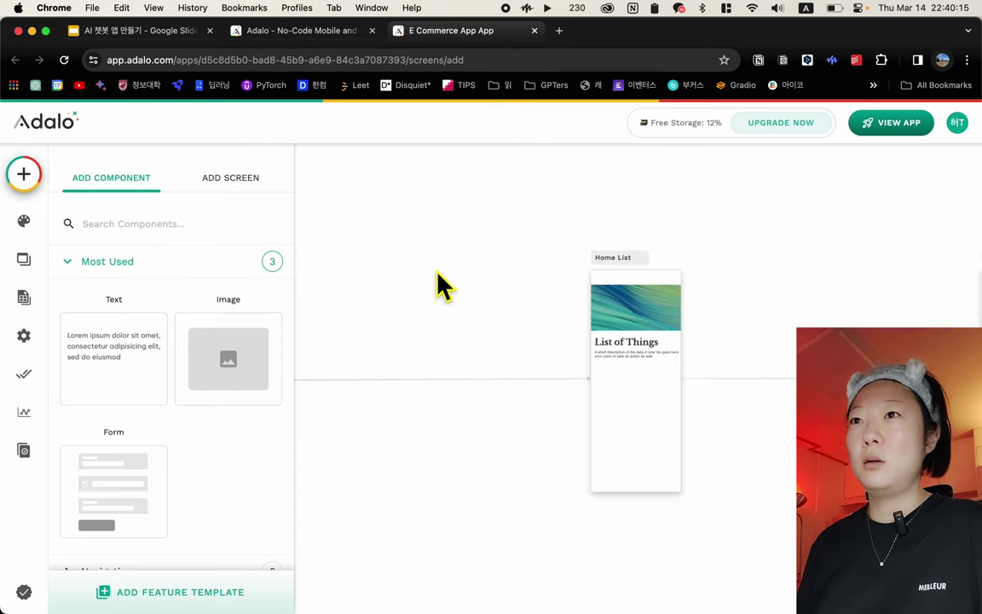
left_click(503, 132)
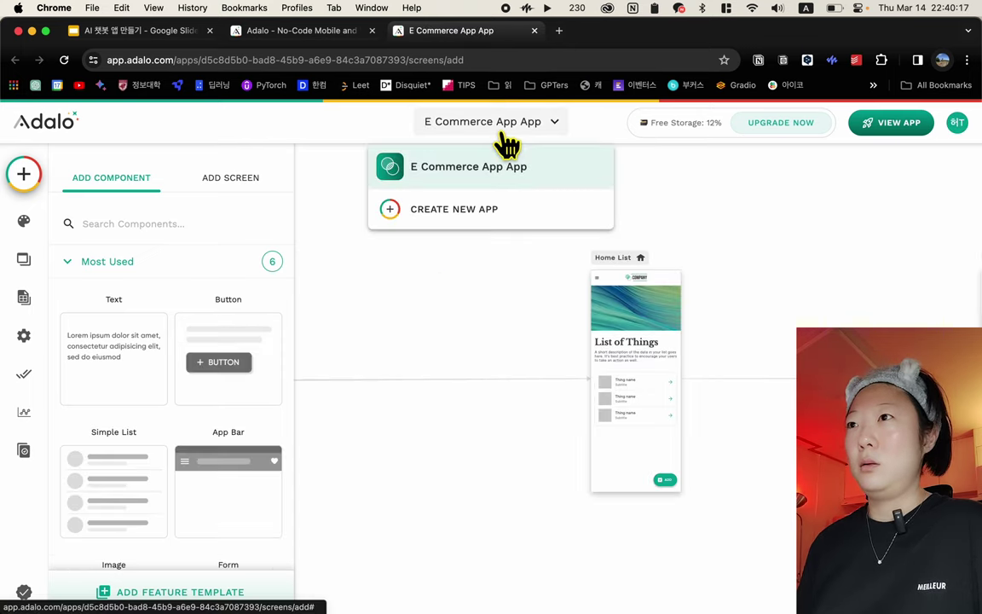
left_click(470, 229)
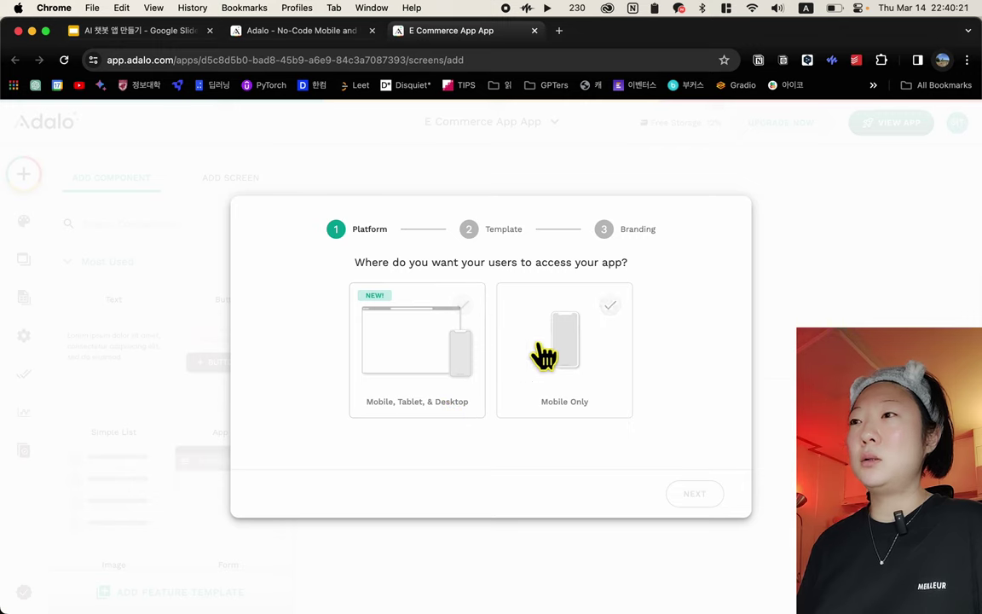
Make the new app Mobile Only and base it on the Chat template
left_click(580, 354)
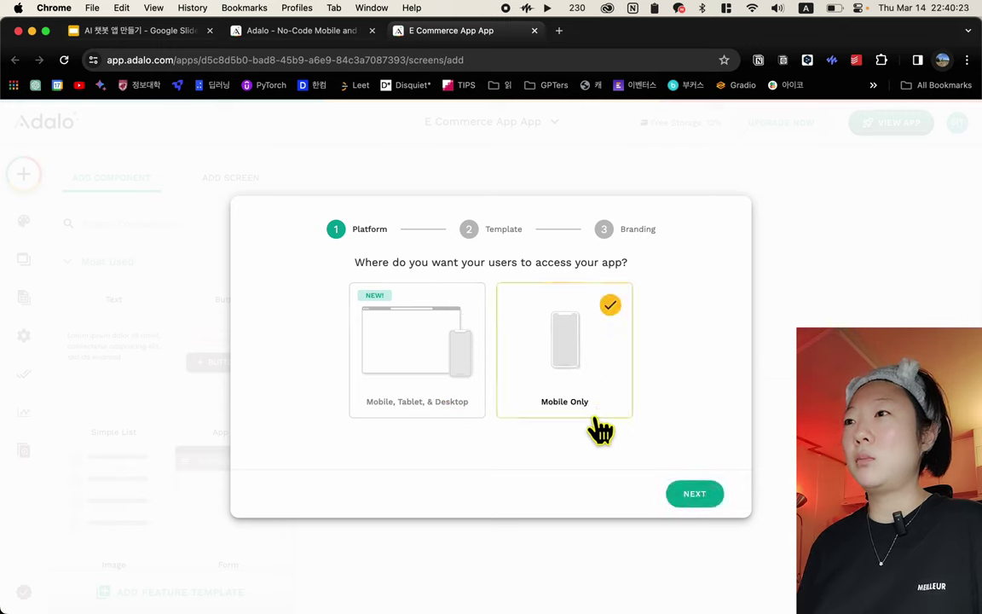
left_click(703, 499)
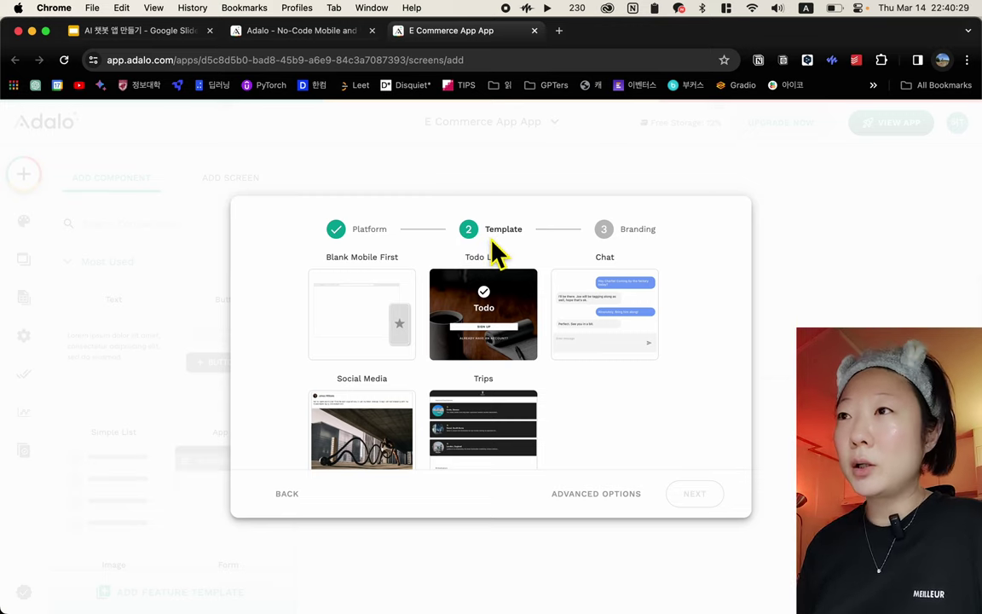
left_click(372, 349)
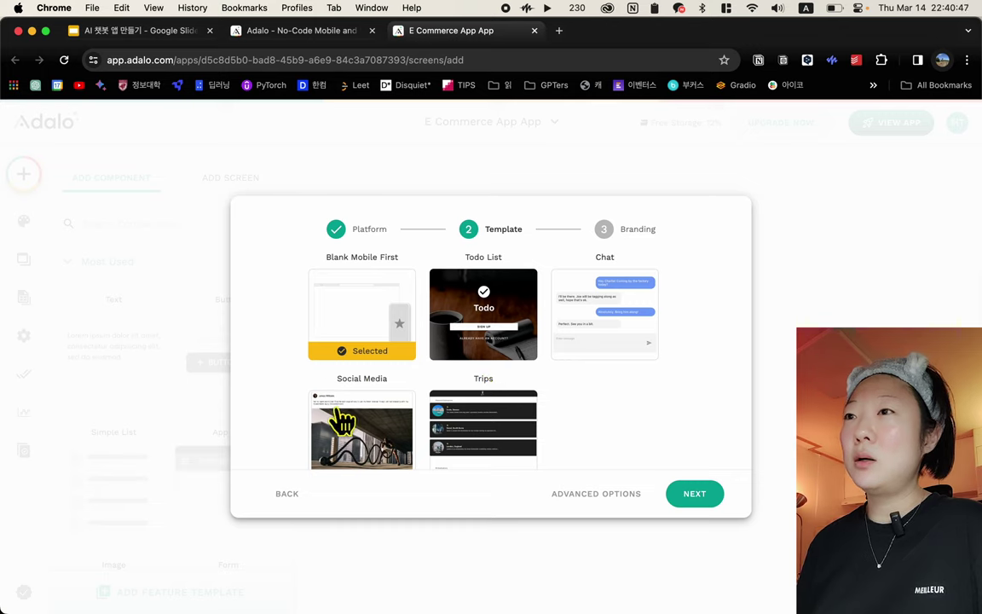
scroll(493, 420, "down", 1)
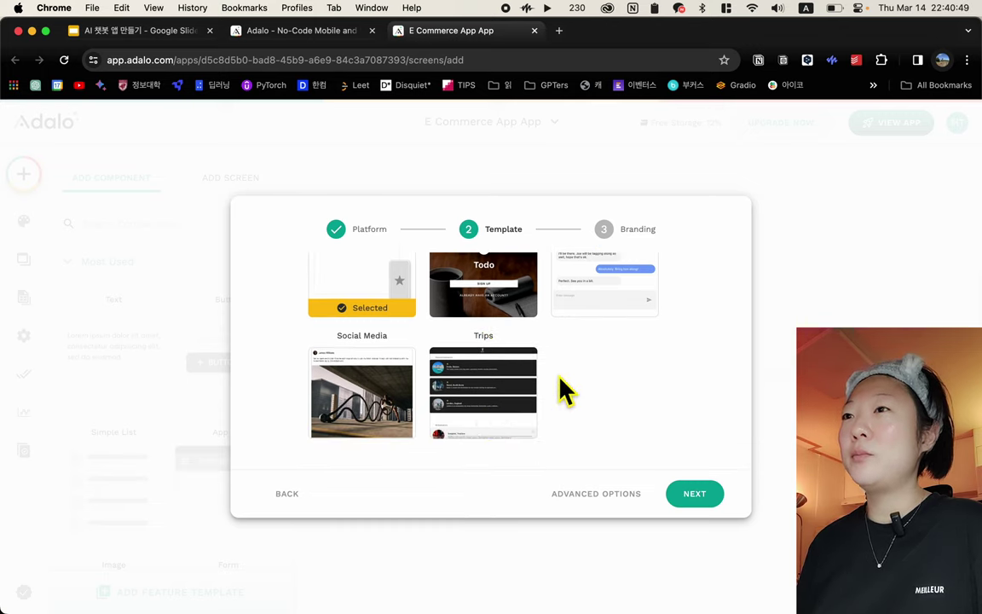
scroll(565, 390, "up", 1)
left_click(611, 338)
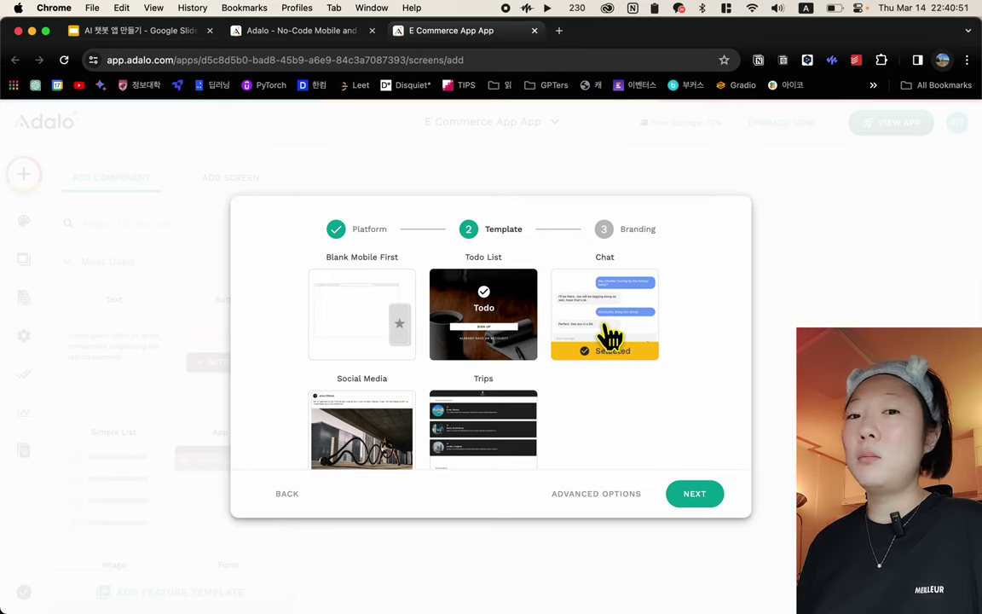
left_click(699, 494)
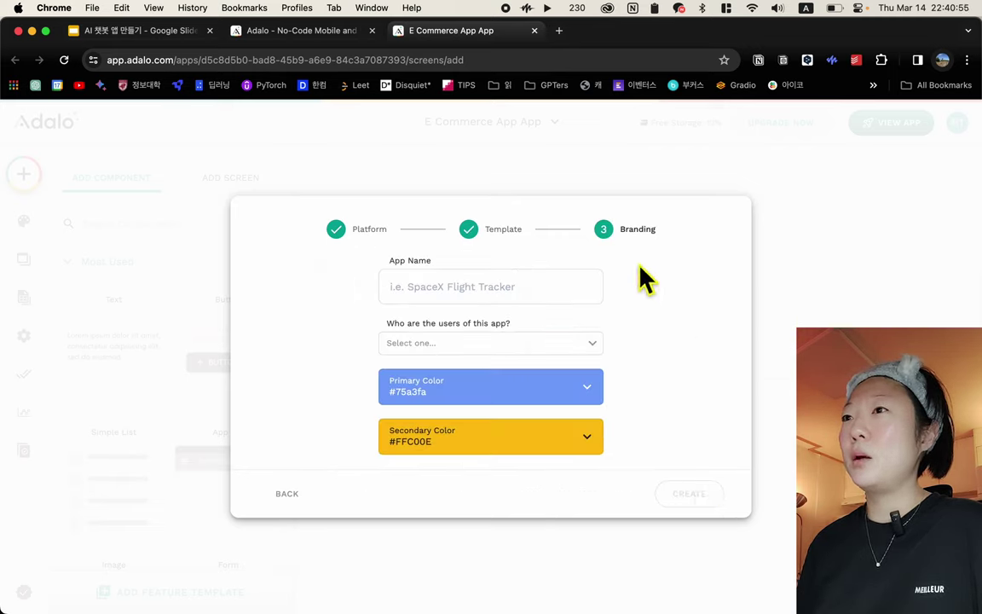
Name the app 'aichat' and set its users to 'Mostly me, I'm just testing'
left_click(544, 280)
type("ㅁ")
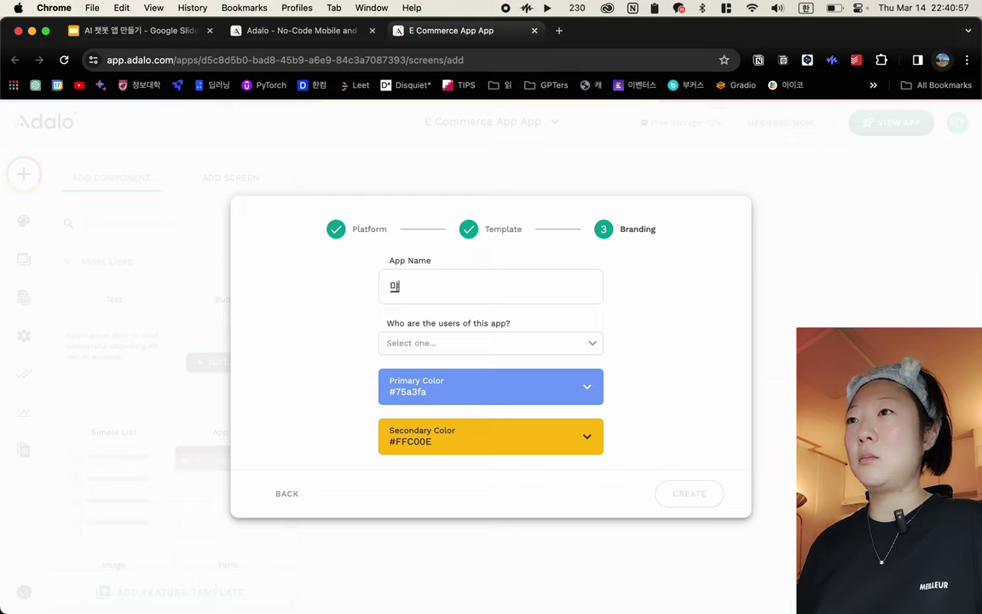
key("BackSpace")
key("Caps_Lock")
type("aichat")
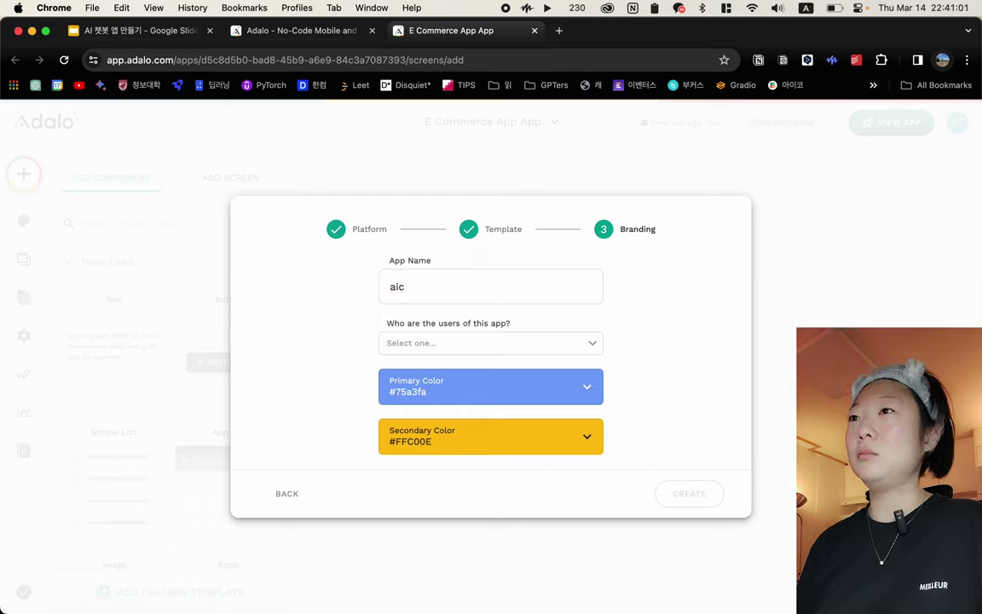
left_click(510, 344)
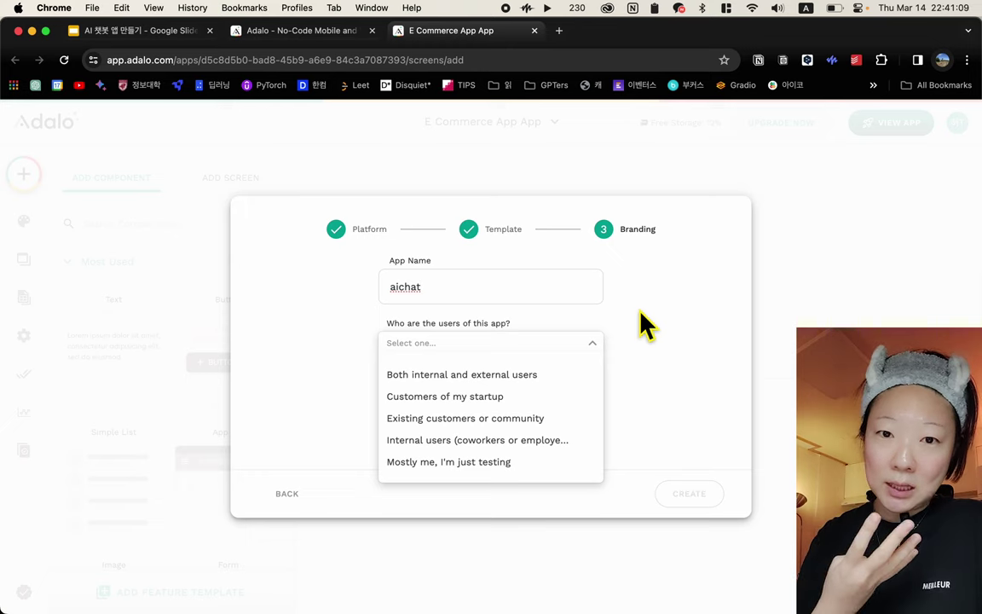
left_click(449, 462)
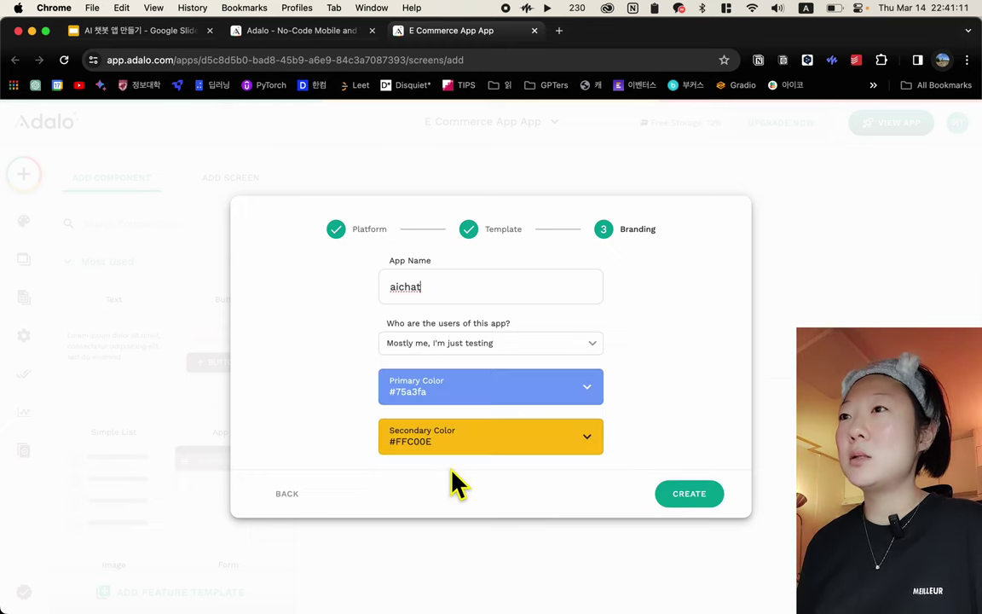
Set primary colour dark teal #00786a and secondary orange #ff620e, then create the app
left_click(542, 394)
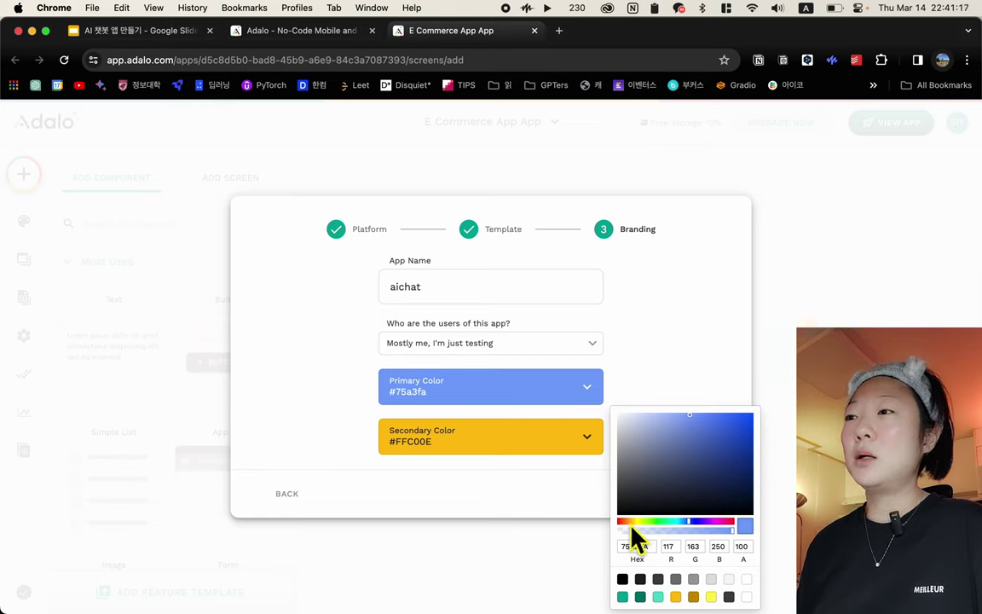
left_click(641, 597)
left_click(585, 450)
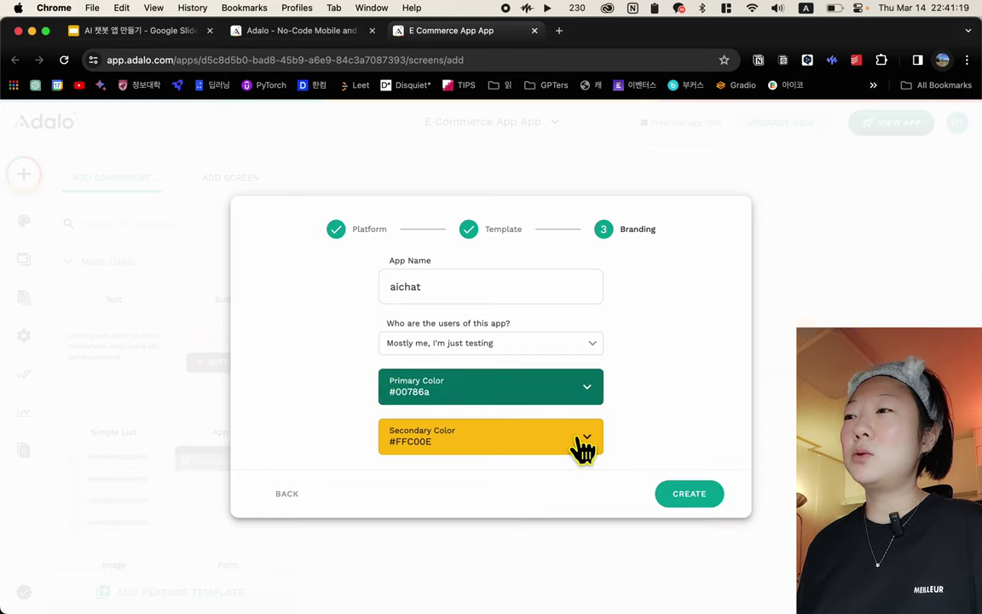
left_click(584, 447)
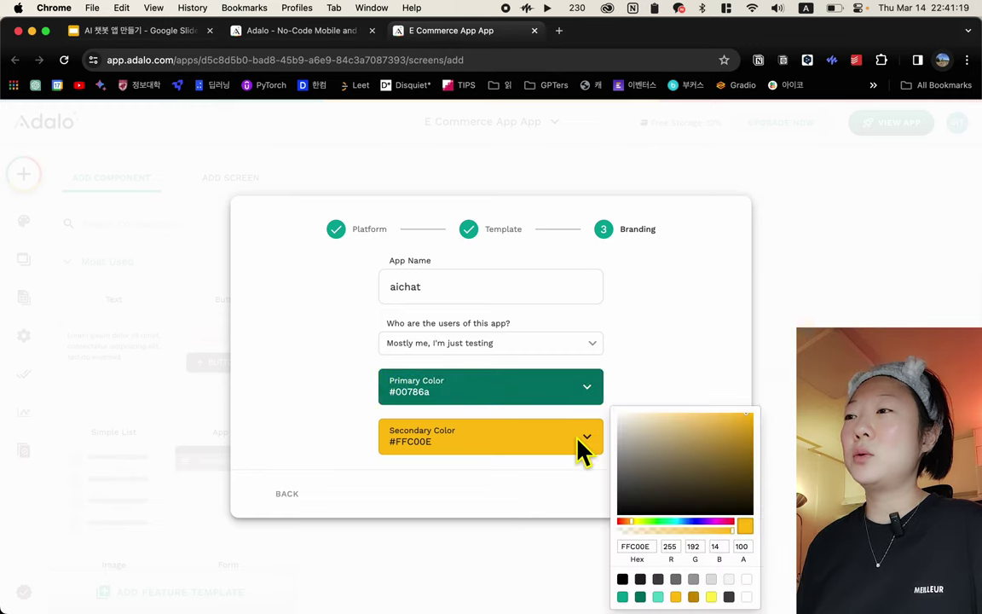
left_click(627, 522)
left_click(723, 358)
left_click(698, 492)
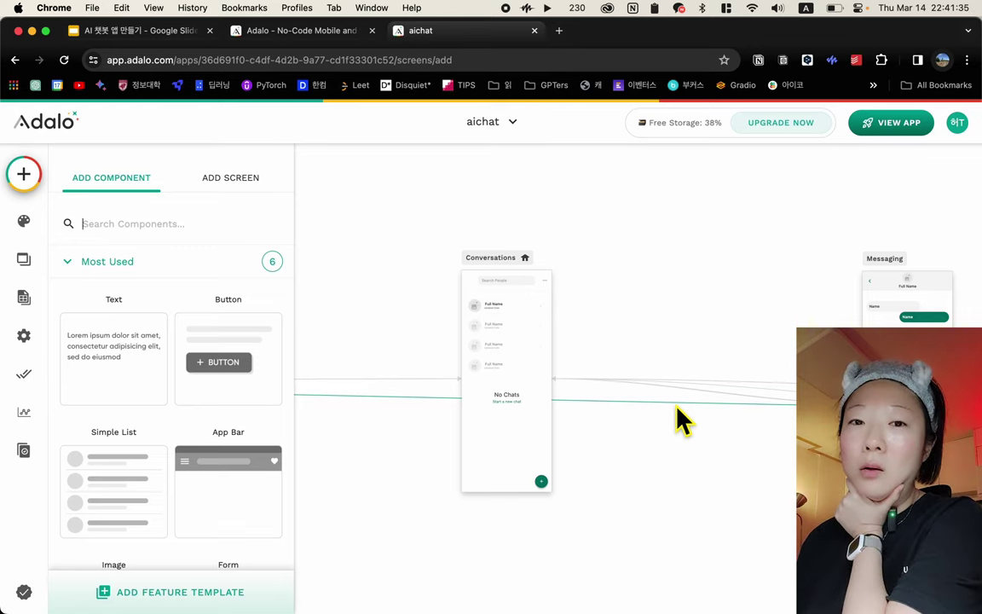
Pan past the Messaging and Conversations screens and select the Welcome screen's contents
scroll(640, 248, "down", 3)
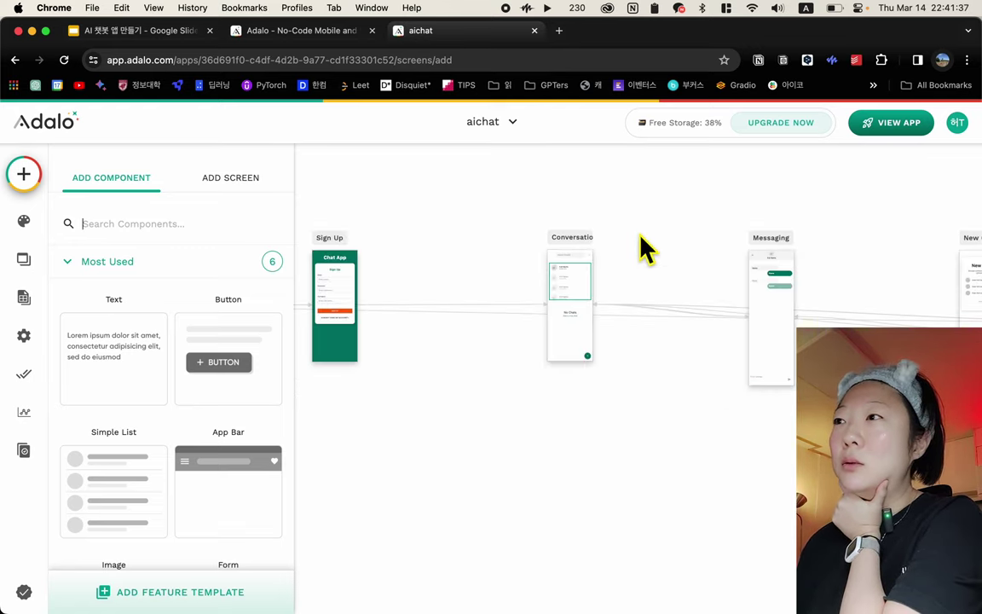
scroll(644, 248, "down", 3)
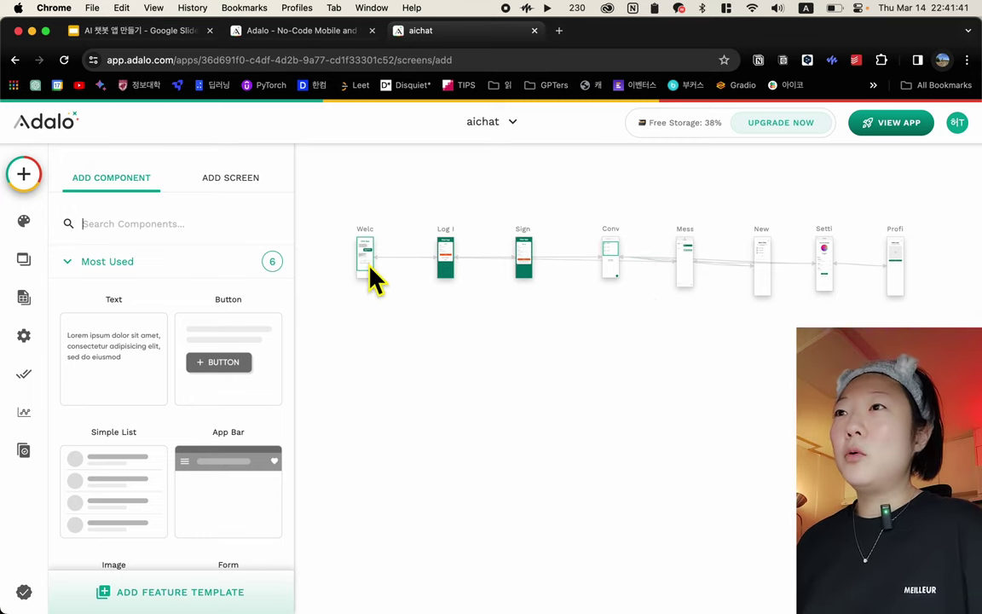
scroll(385, 285, "up", 2)
scroll(385, 285, "down", 2)
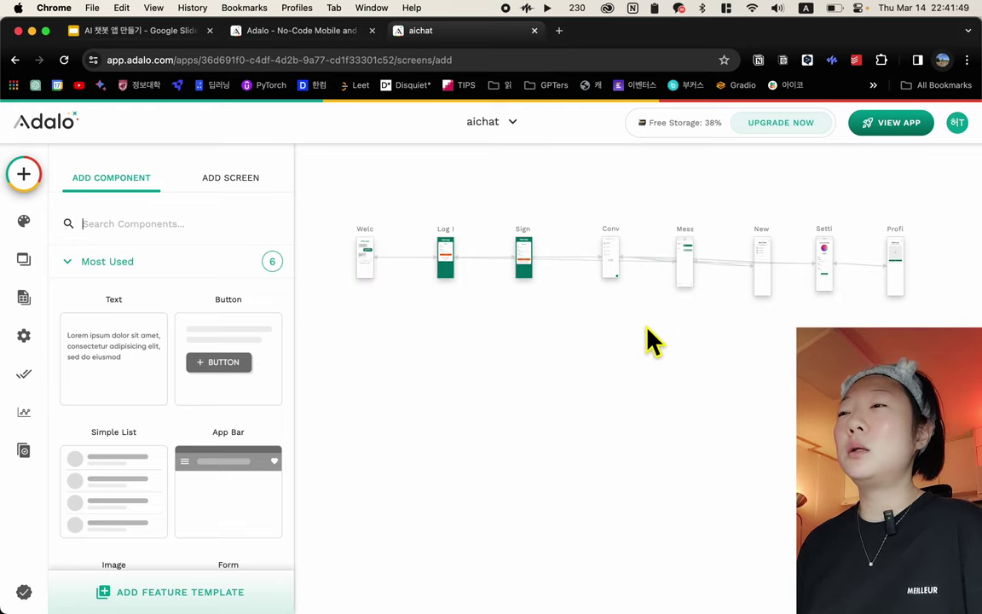
scroll(553, 272, "up", 3)
scroll(556, 275, "up", 3)
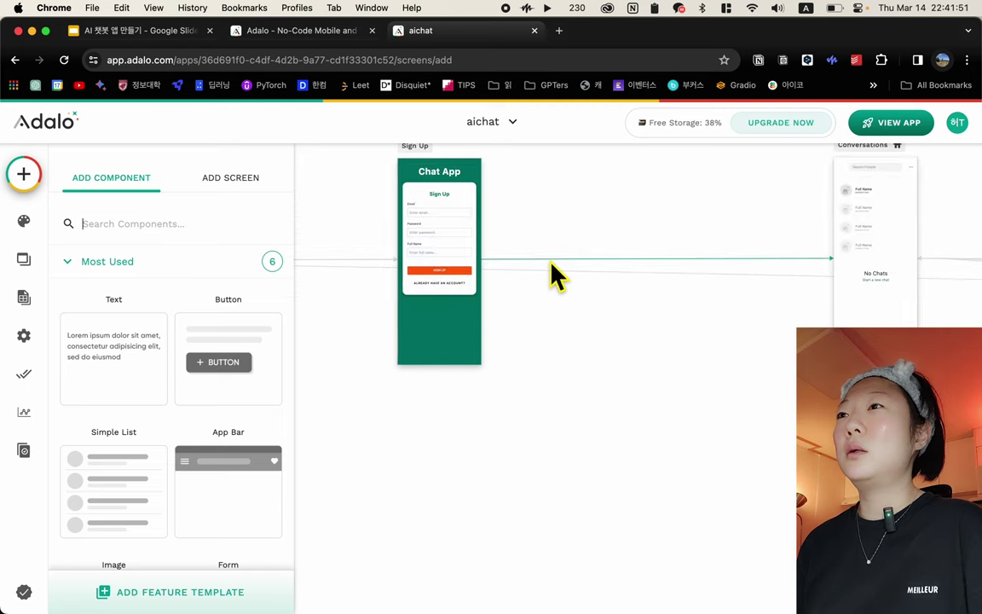
scroll(556, 275, "left", 5)
scroll(551, 265, "left", 2)
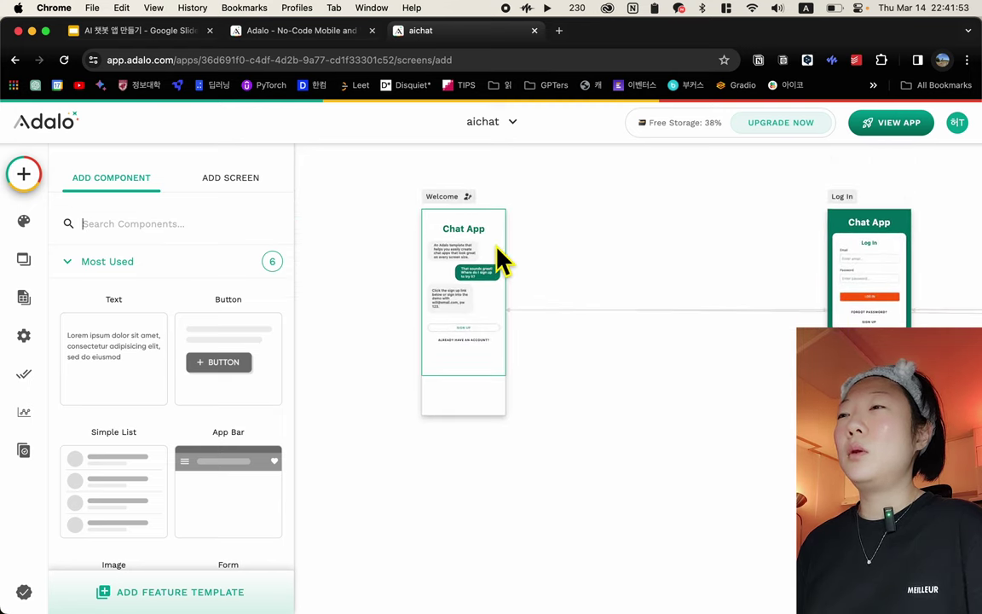
left_click(481, 238)
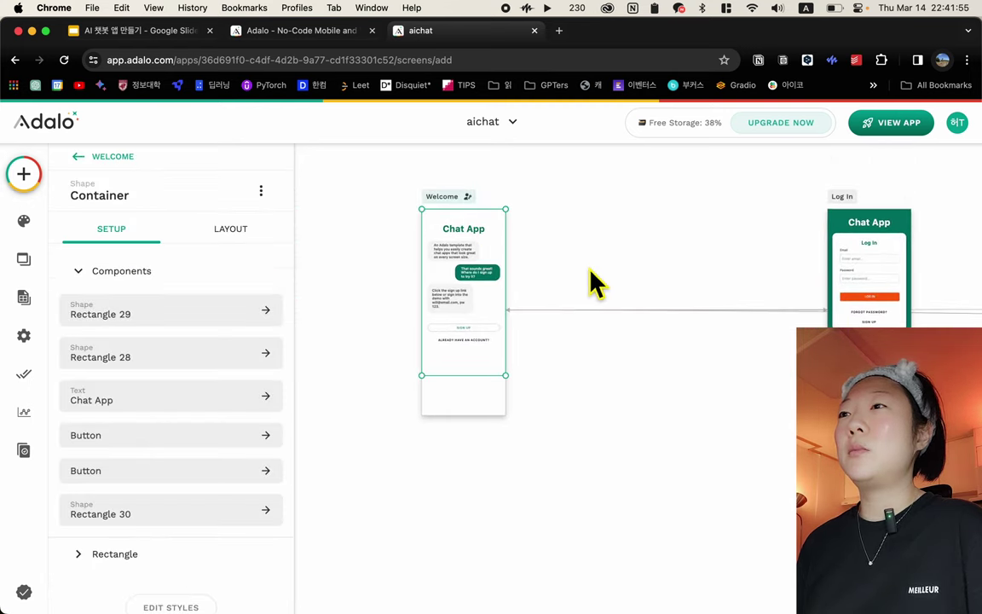
Move over to the Log In screen, select its Chat App title, and scan the remaining screens
scroll(592, 281, "right", 5)
scroll(644, 277, "right", 4)
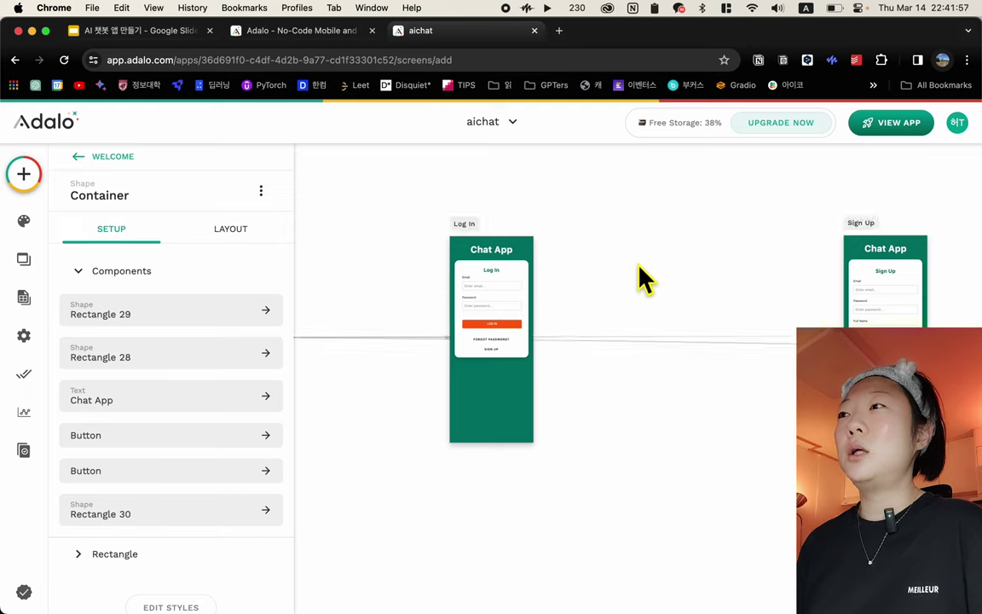
left_click(520, 256)
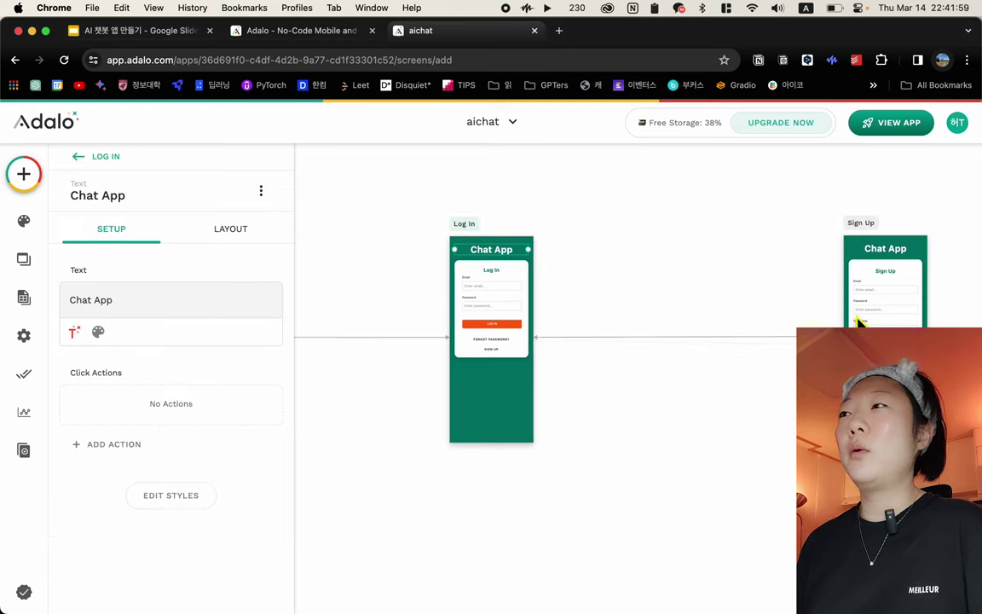
scroll(570, 413, "right", 10)
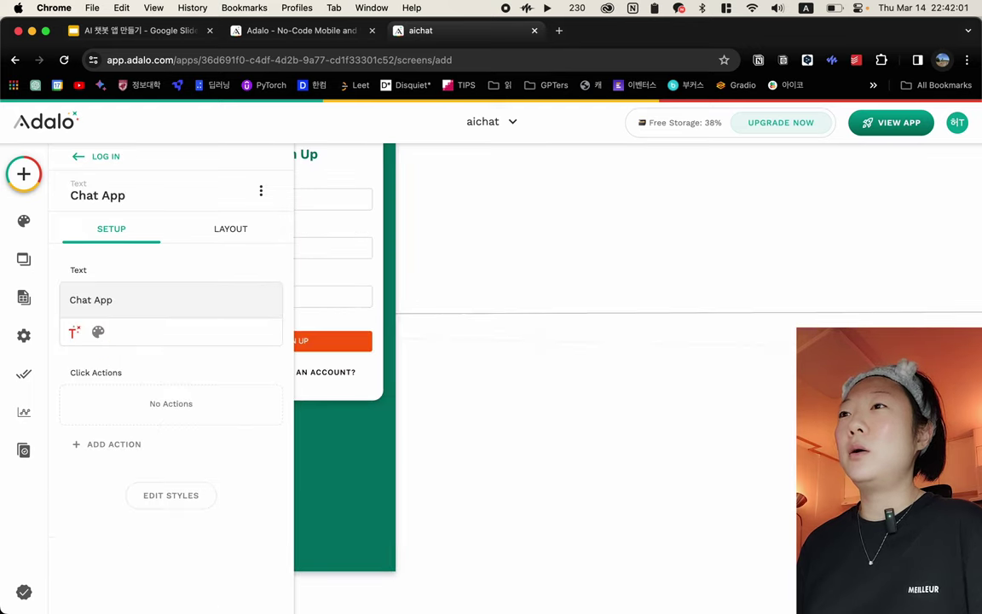
scroll(563, 375, "right", 6)
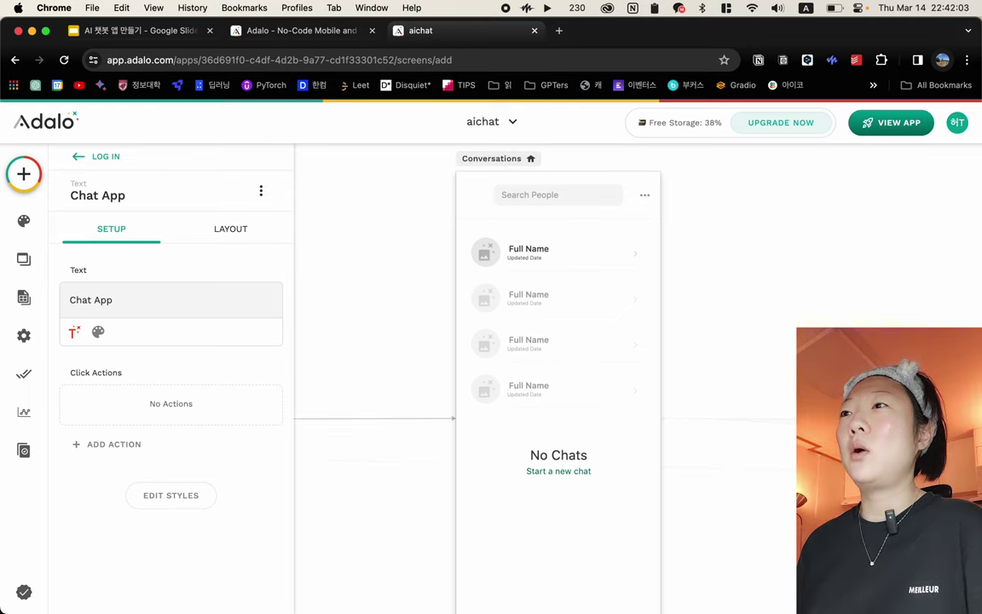
scroll(580, 400, "right", 8)
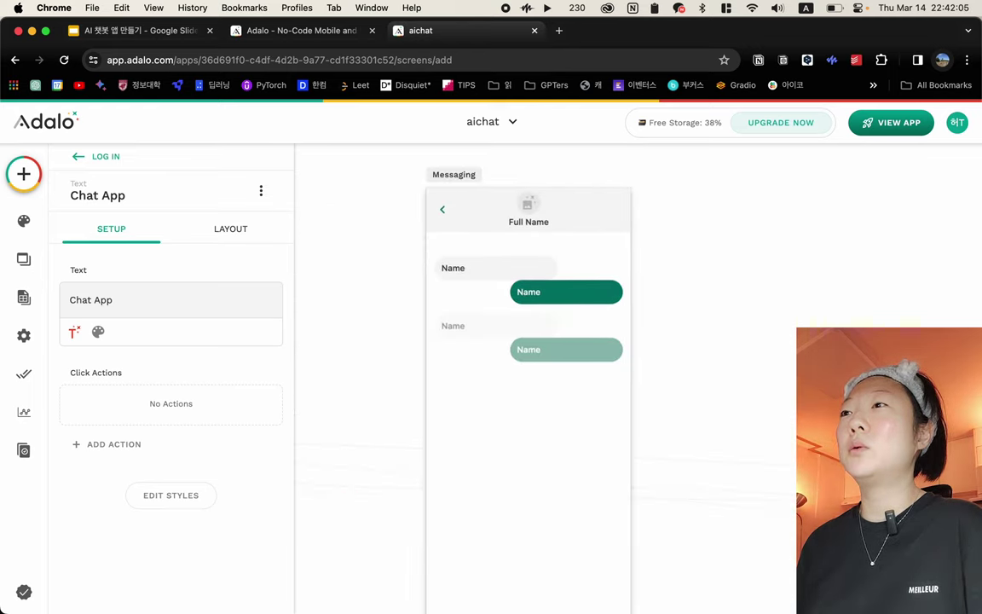
scroll(575, 401, "down", 5)
scroll(575, 399, "left", 6)
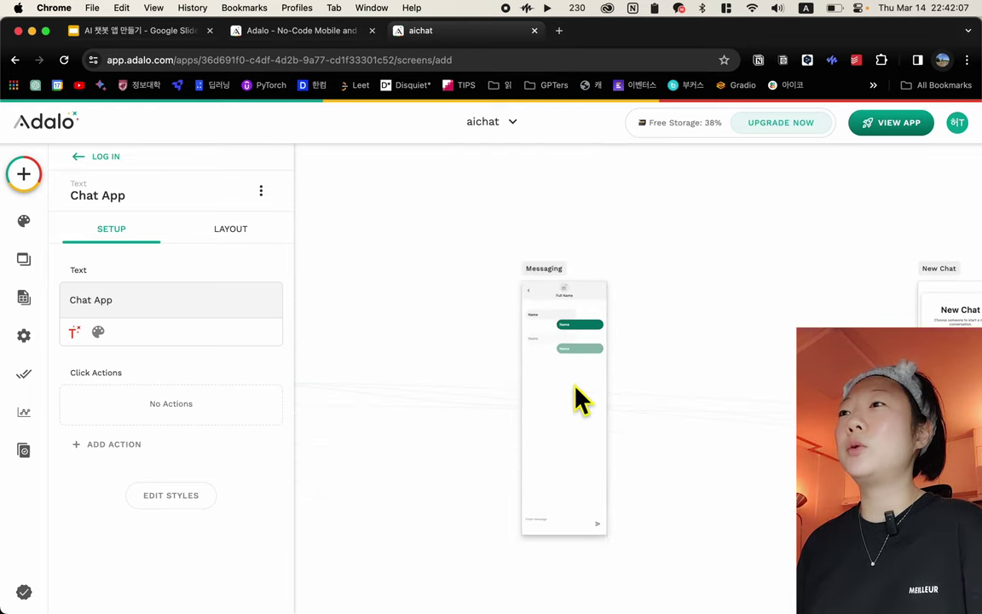
scroll(362, 390, "right", 10)
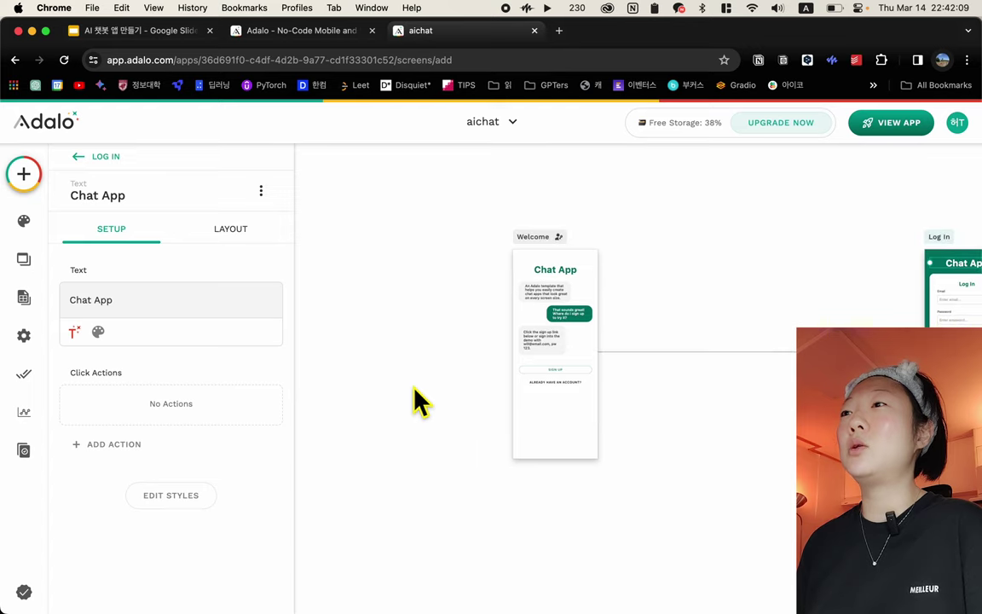
scroll(582, 394, "right", 8)
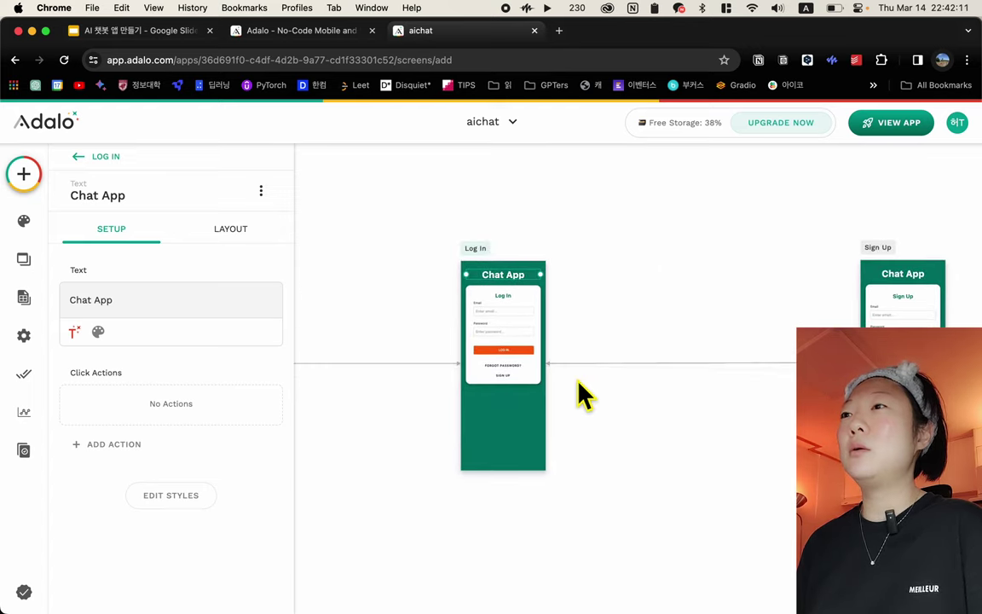
scroll(583, 394, "up", 3)
Select the Log In screen, reopen it from the Screens list, and collapse its component list
left_click(449, 515)
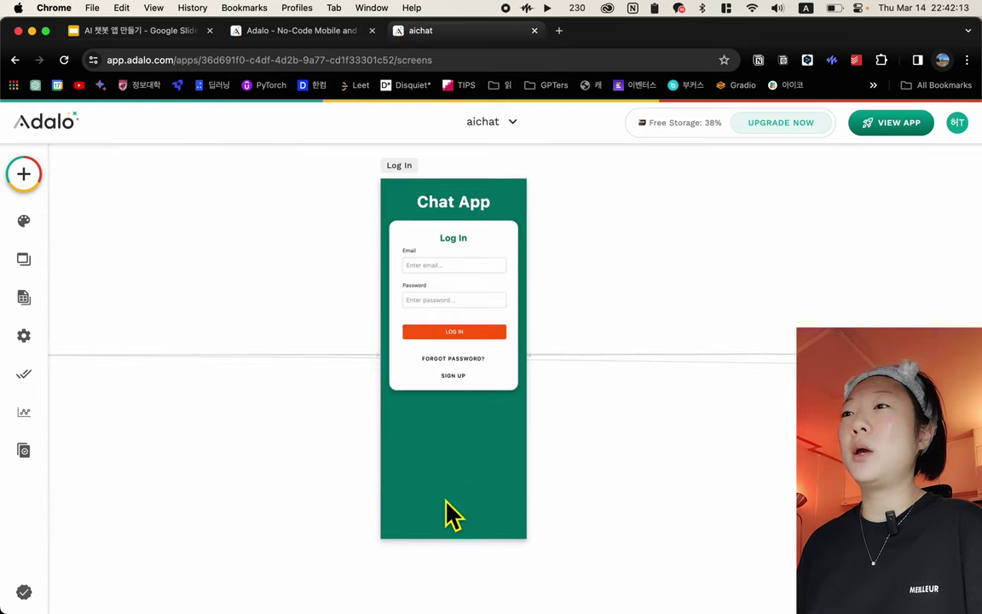
scroll(502, 469, "up", 2)
left_click(414, 249)
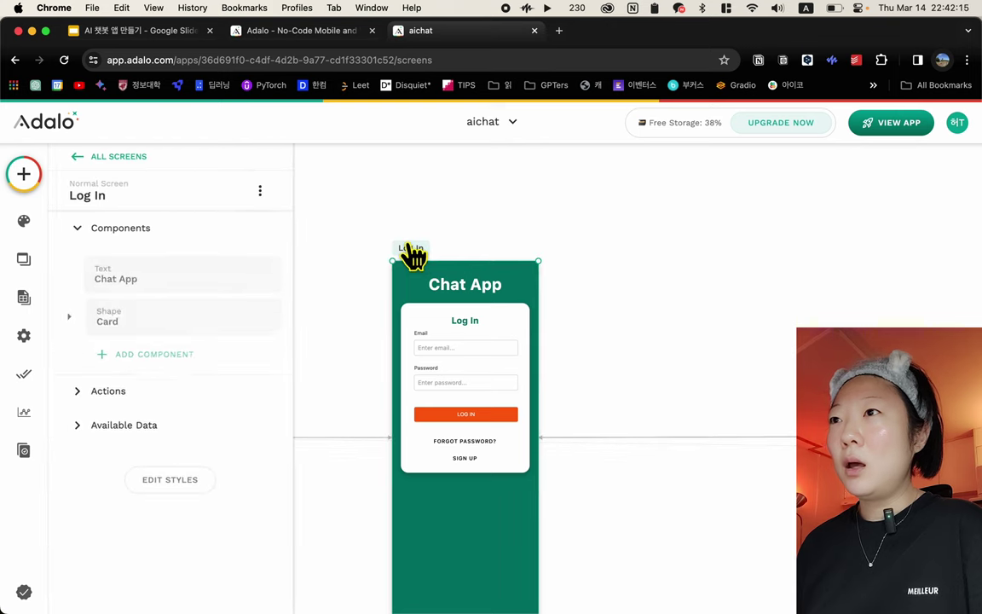
scroll(458, 260, "down", 4)
scroll(451, 257, "up", 2)
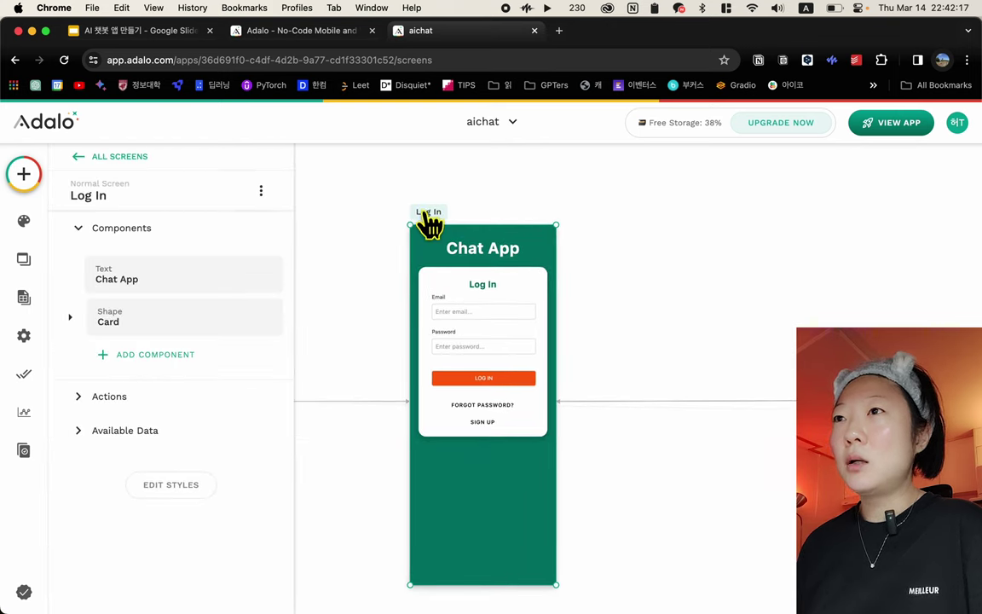
left_click(24, 261)
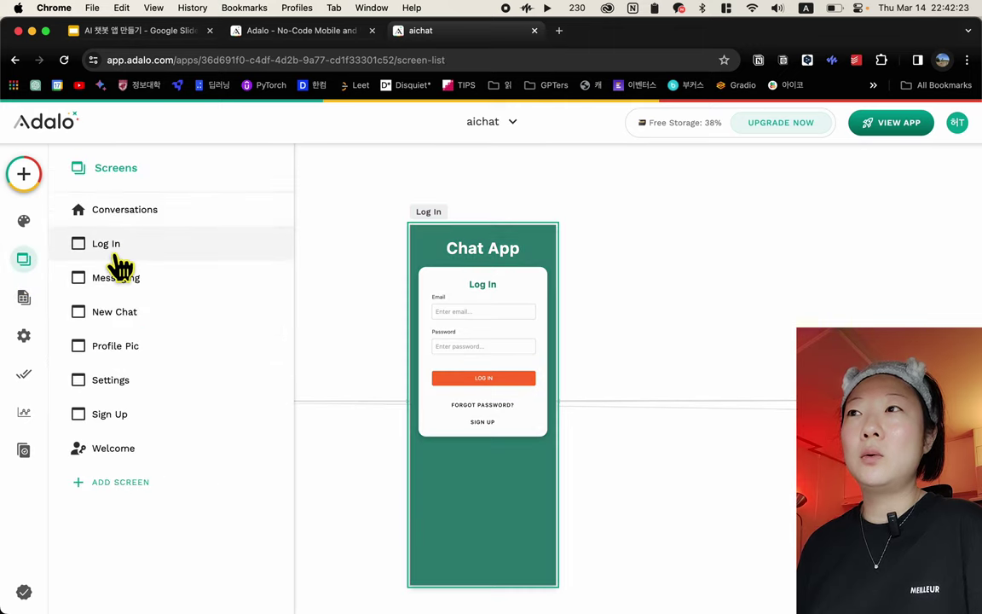
left_click(114, 254)
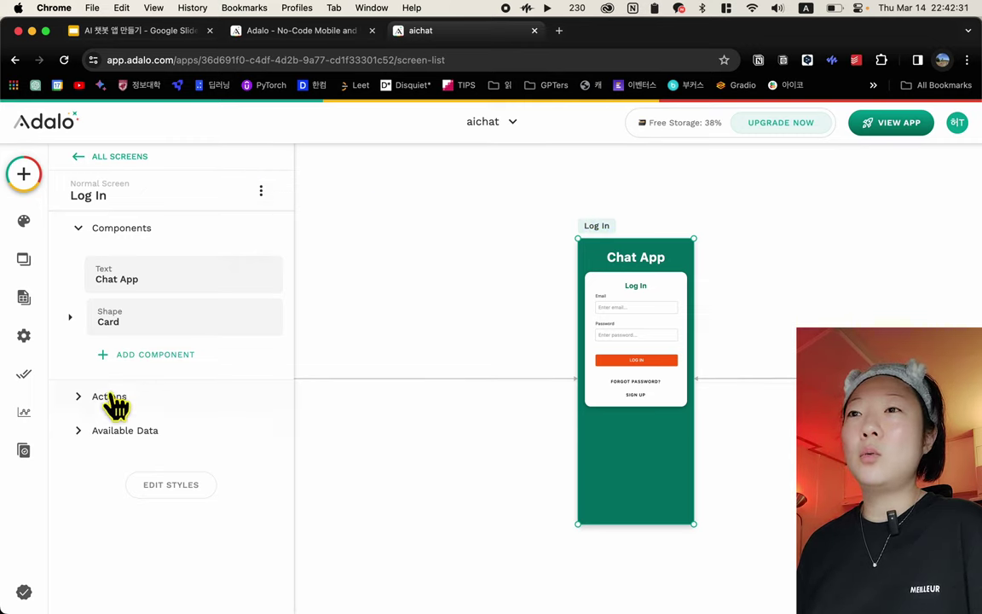
left_click(77, 230)
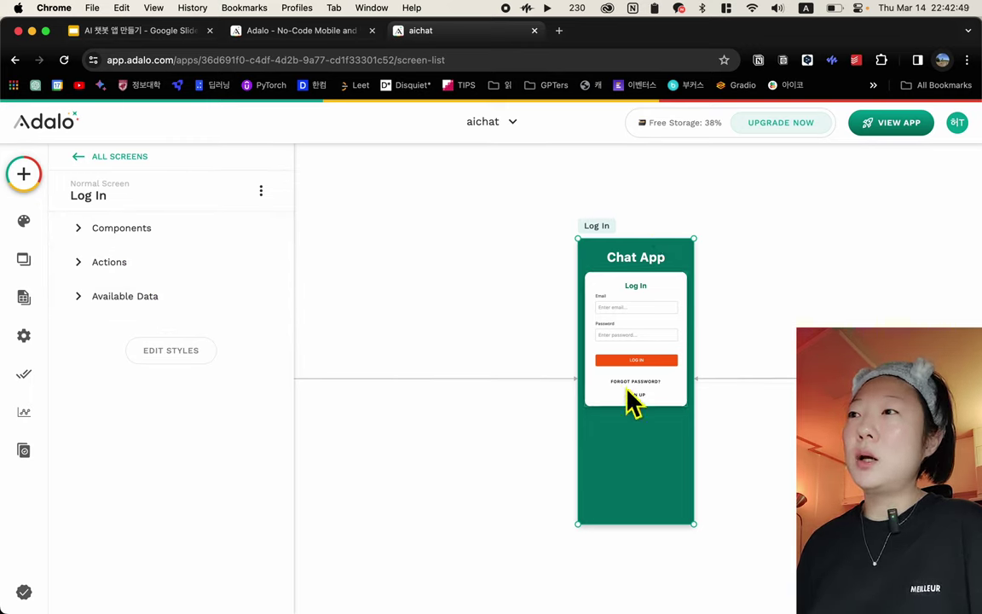
Inspect the Log In card and its SIGN UP button, then select the Log In heading
left_click(629, 329)
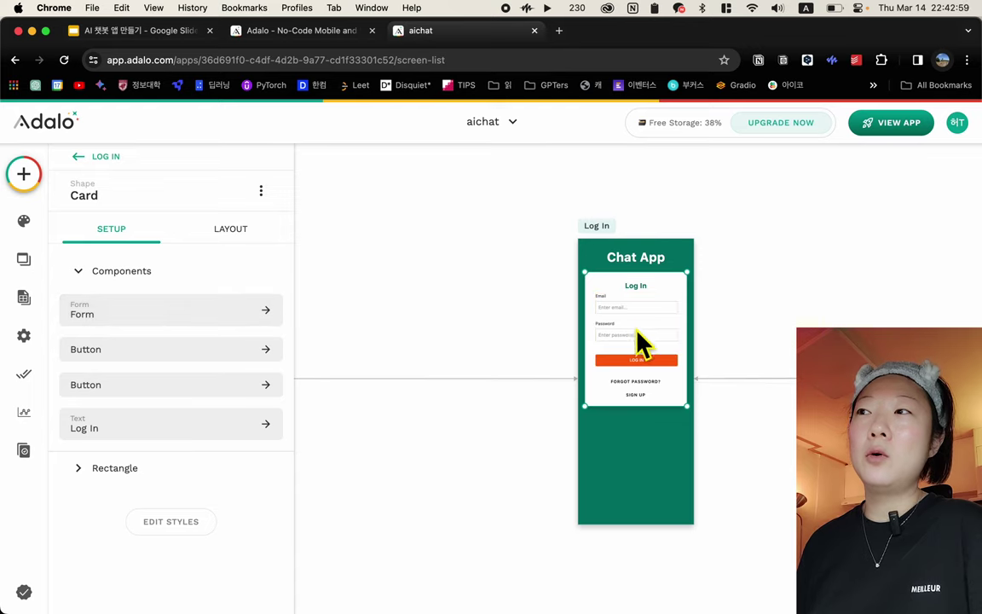
scroll(618, 321, "up", 5)
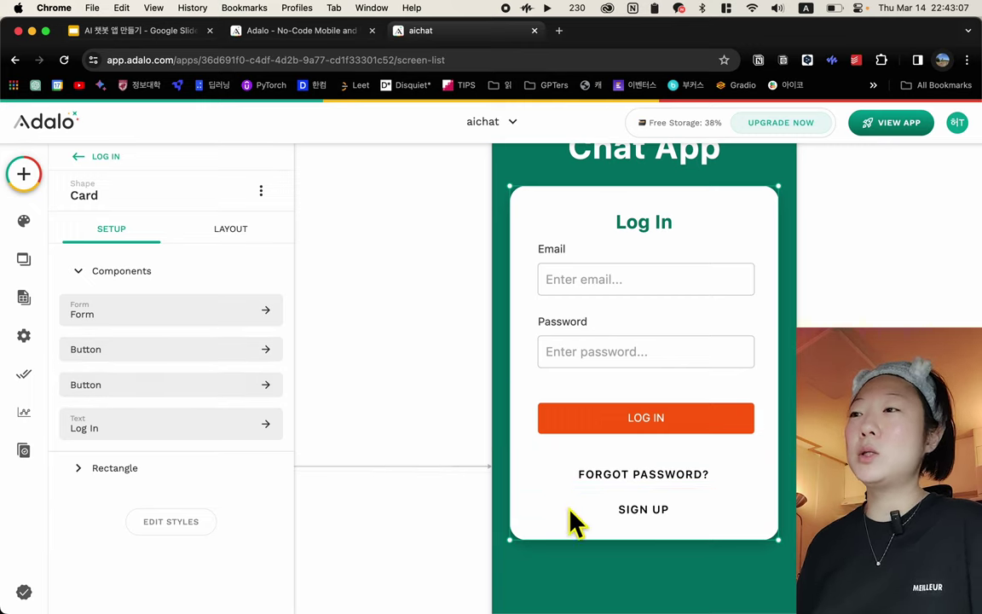
left_click(644, 512)
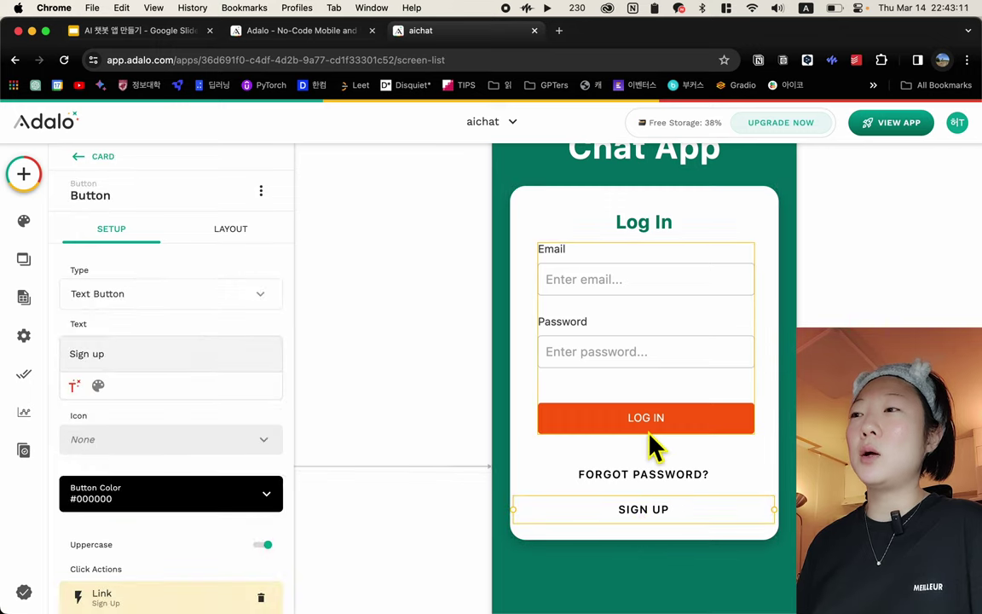
left_click(82, 158)
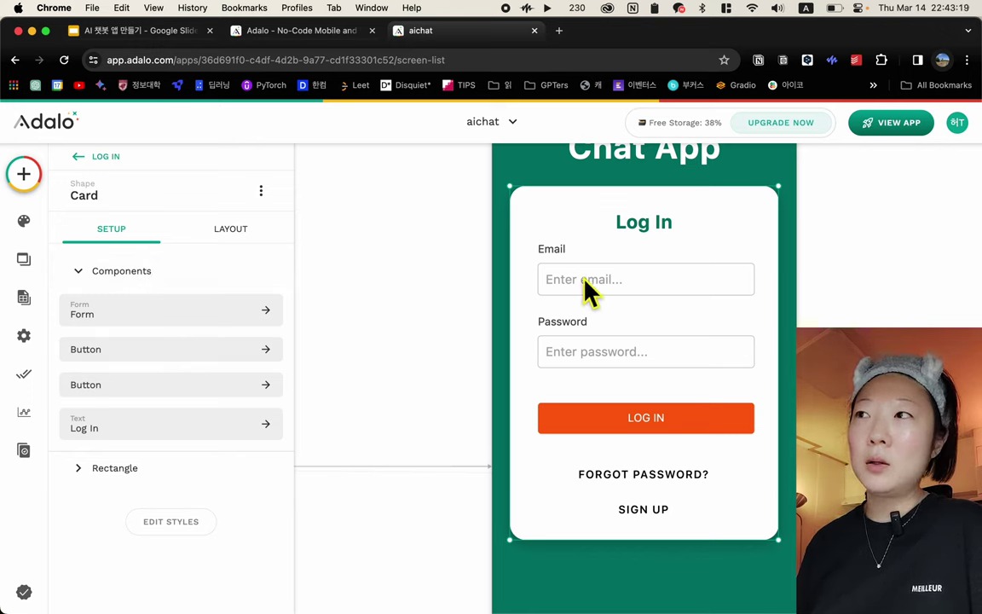
left_click(632, 227)
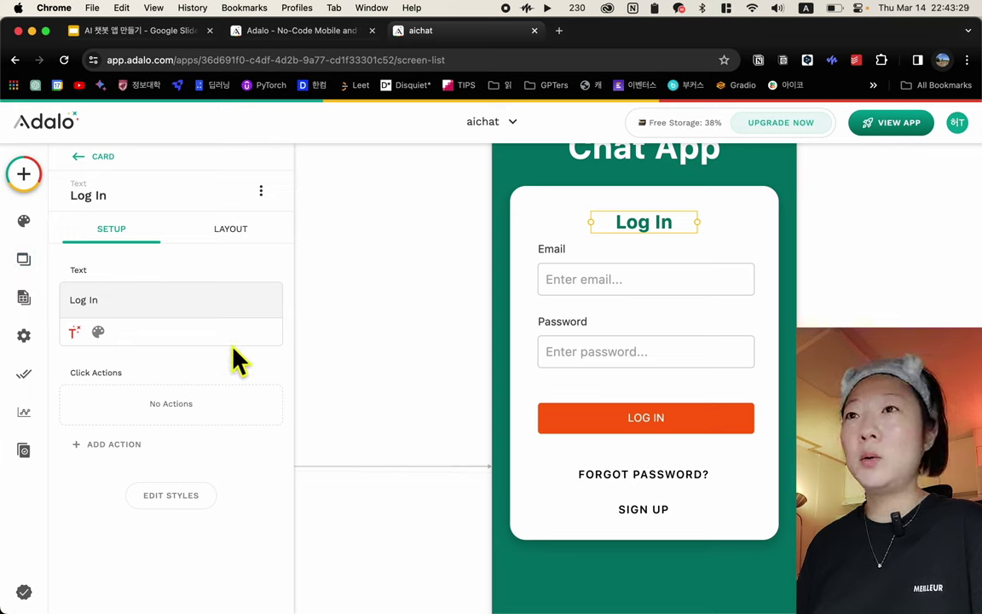
Try editing the heading text, then delete the input so it stays 'Log In'
left_click(121, 297)
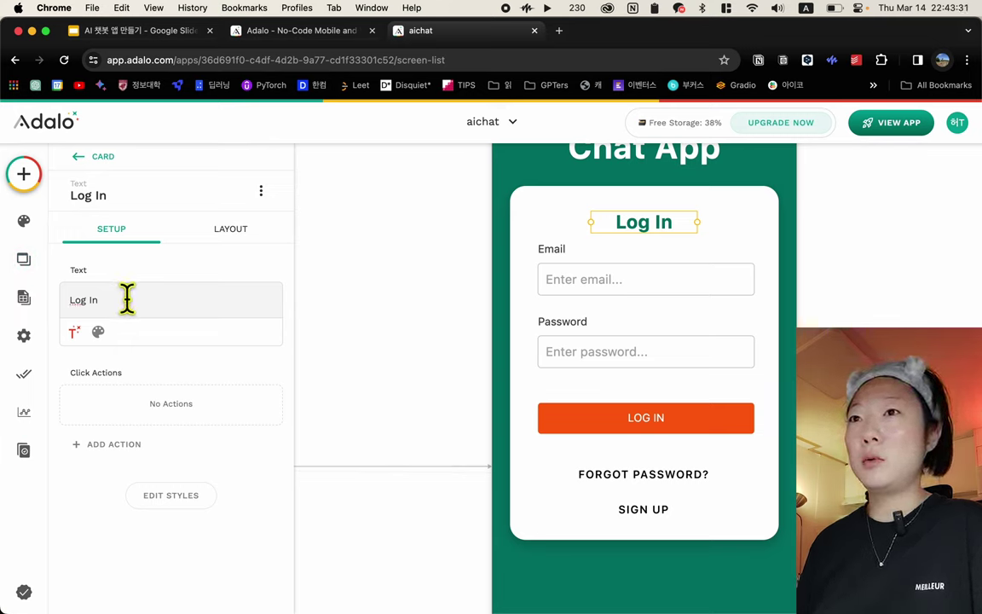
type("fhr")
key("BackSpace")
key("BackSpace")
key("BackSpace")
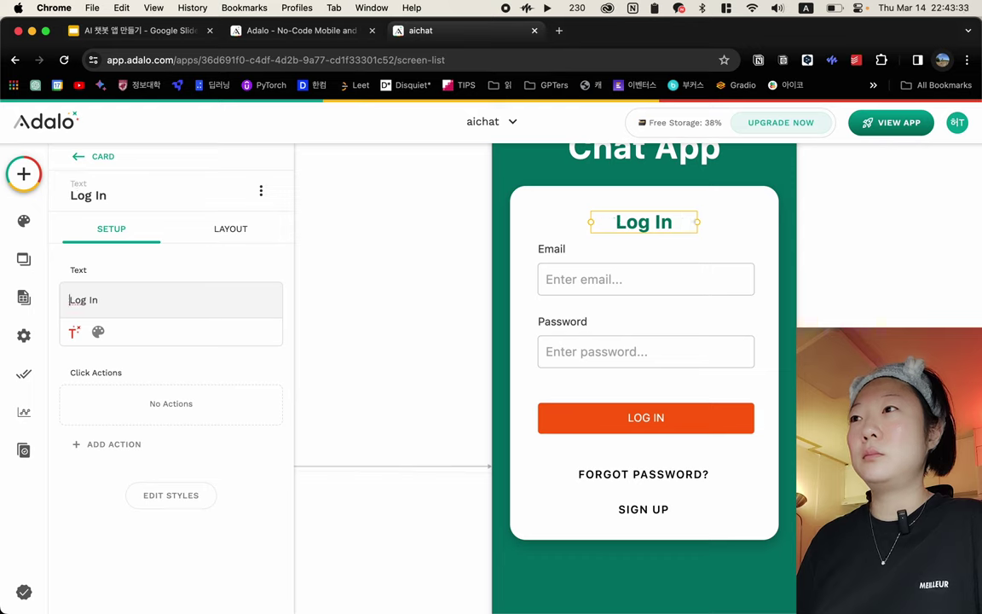
key("ctrl+space")
type("ㄹㅗㄱㅡㅇㅣㄴ")
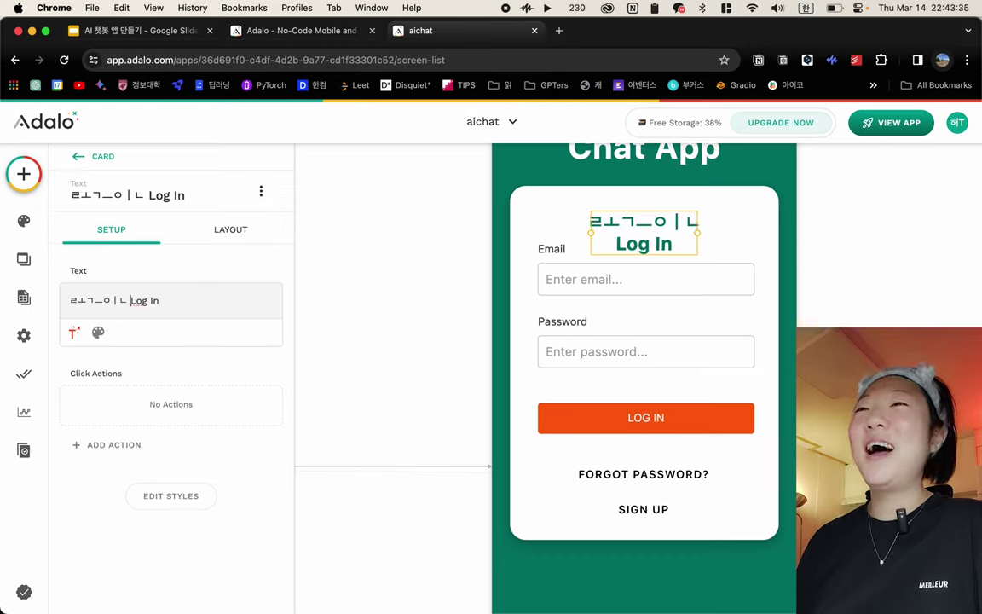
key("BackSpace")
key("BackSpace")
key("BackSpace")
key("BackSpace")
key("BackSpace")
key("BackSpace")
key("BackSpace")
key("BackSpace")
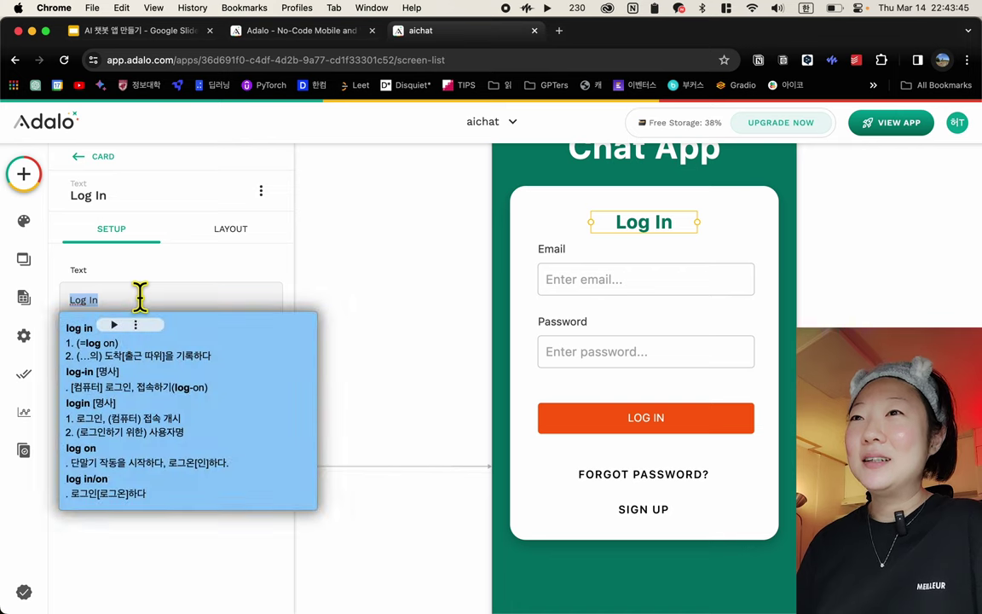
left_click(207, 278)
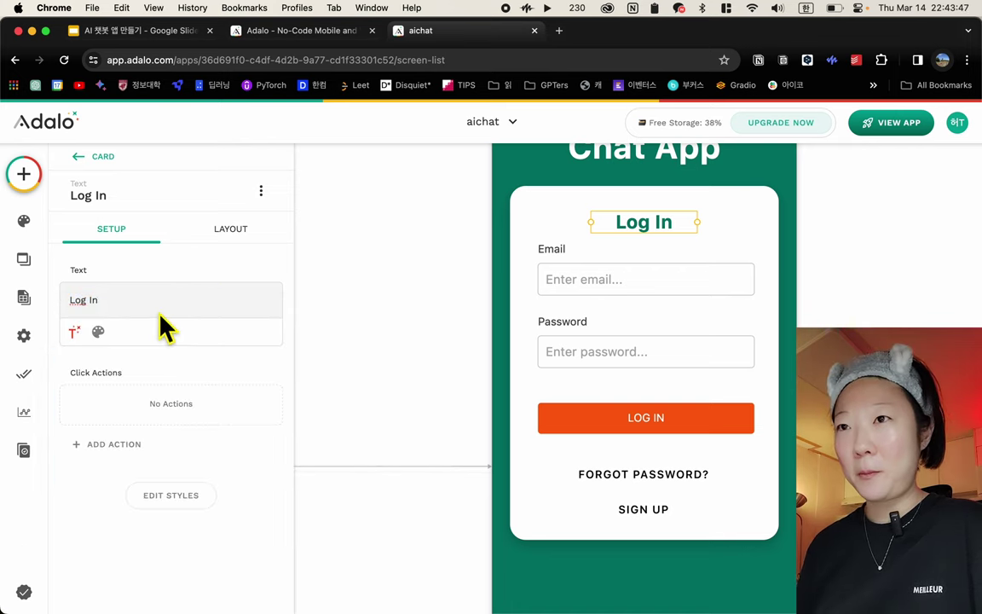
Check the heading's font weight, keeping Bold, and select the login form
left_click(99, 333)
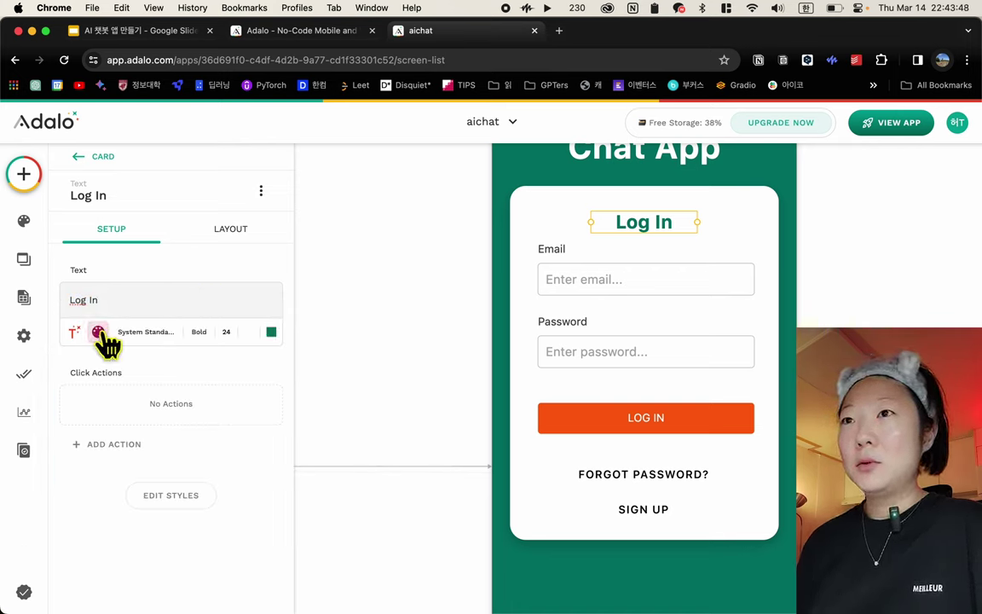
left_click(191, 337)
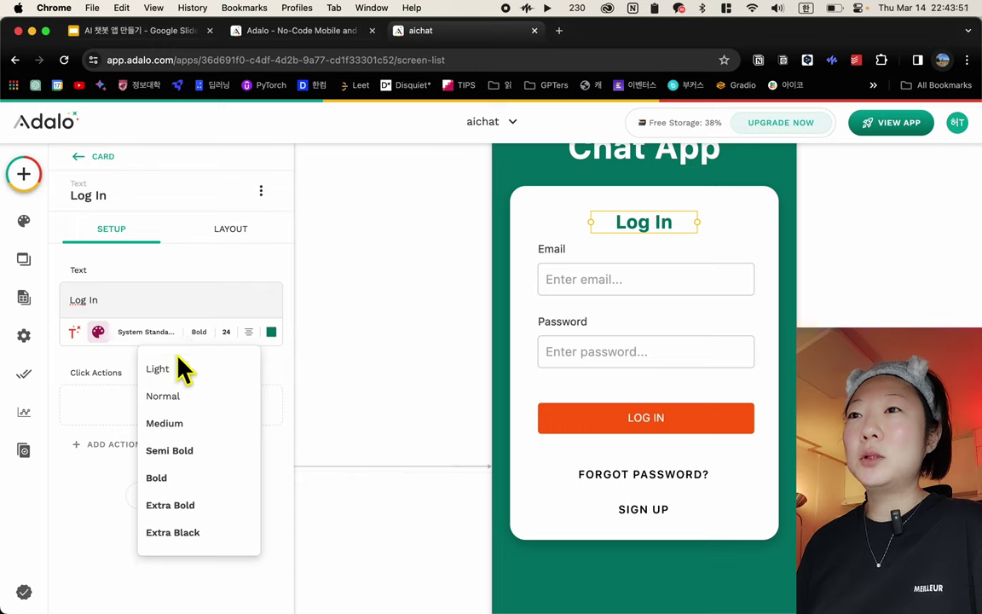
left_click(161, 344)
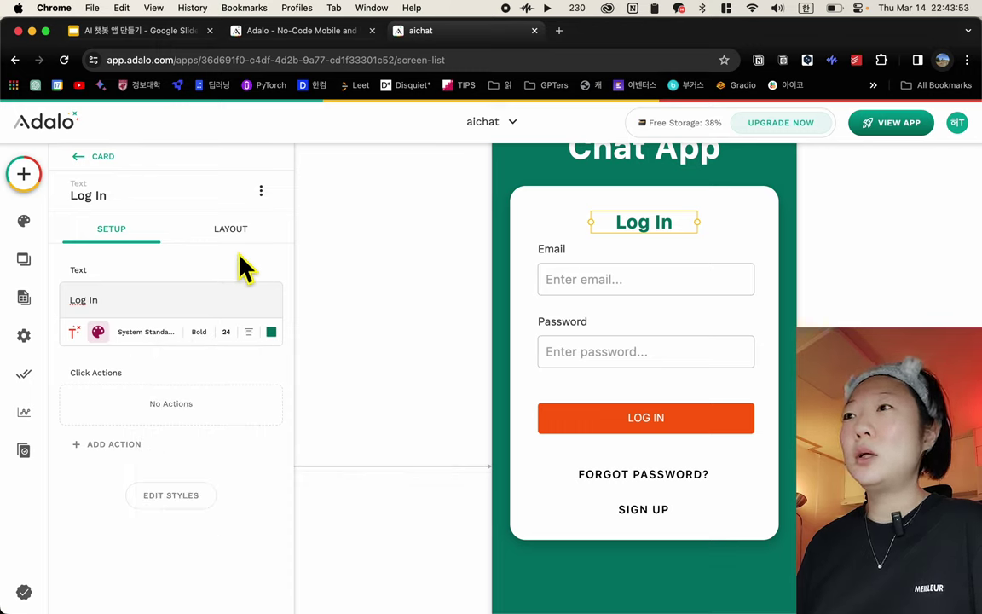
left_click(576, 281)
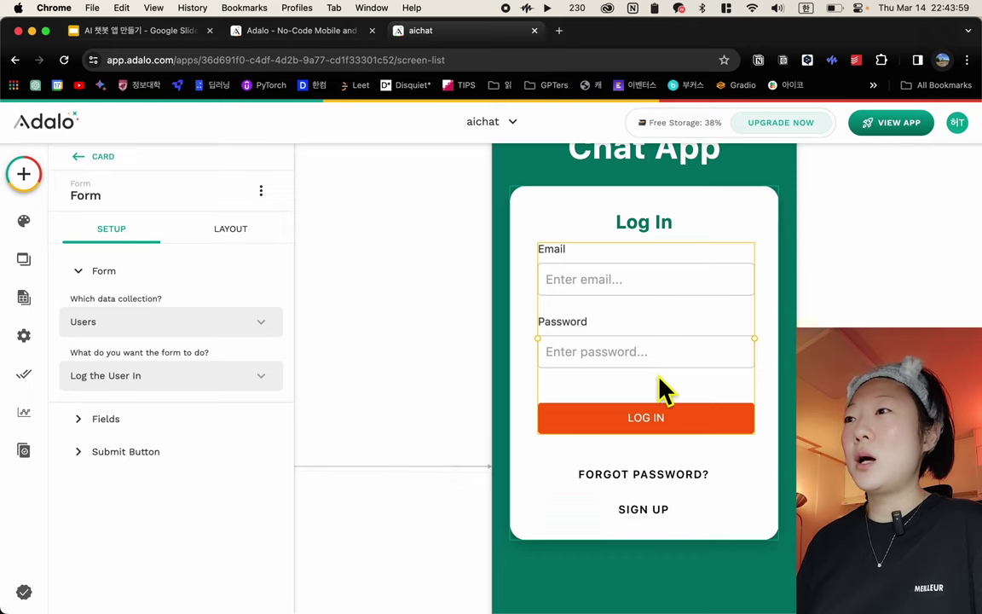
Select the SIGN UP button and view its Click Actions linking to the Sign Up screen
left_click(650, 519)
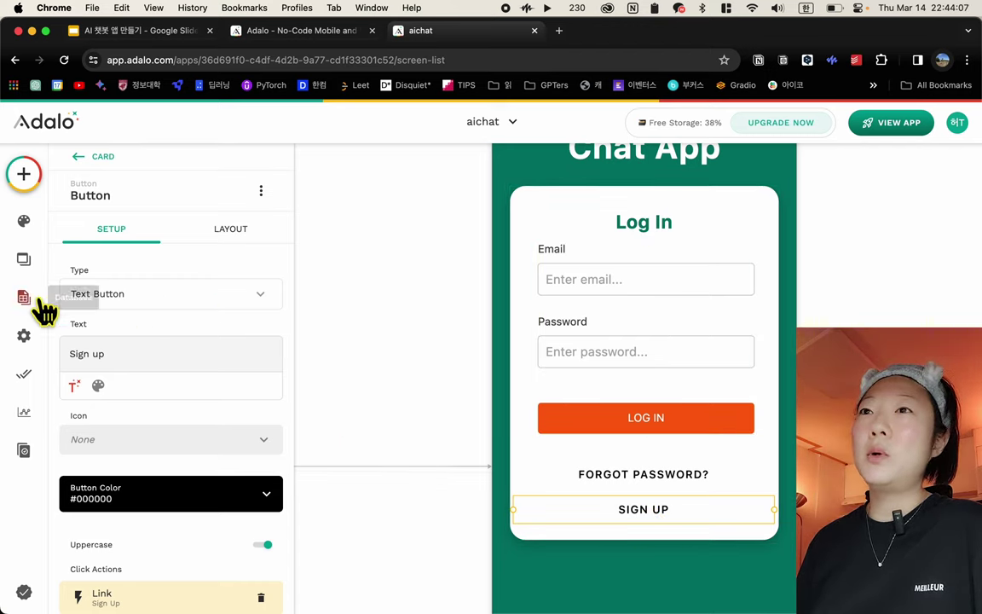
scroll(101, 499, "down", 2)
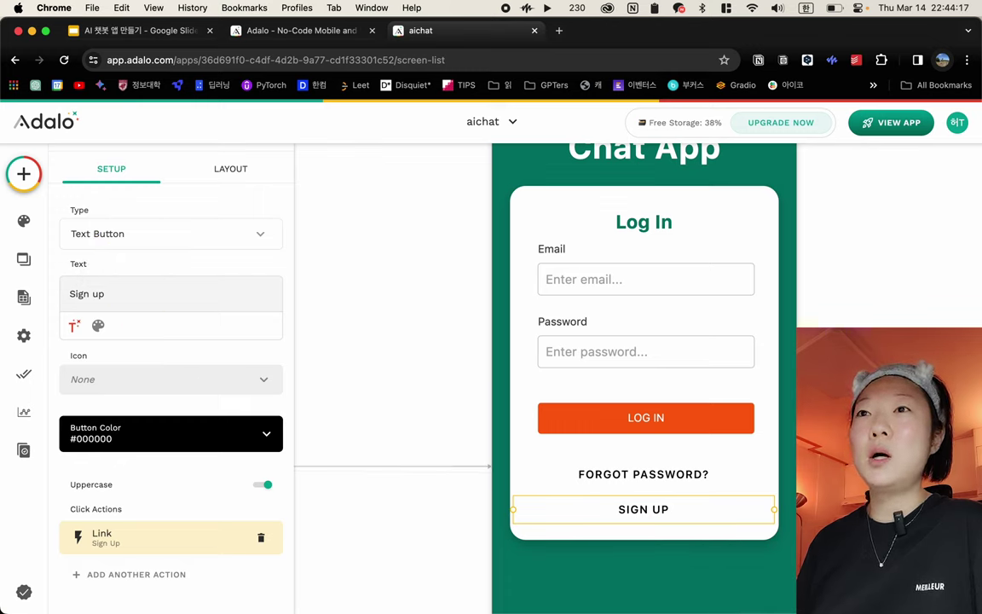
scroll(160, 381, "down", 1)
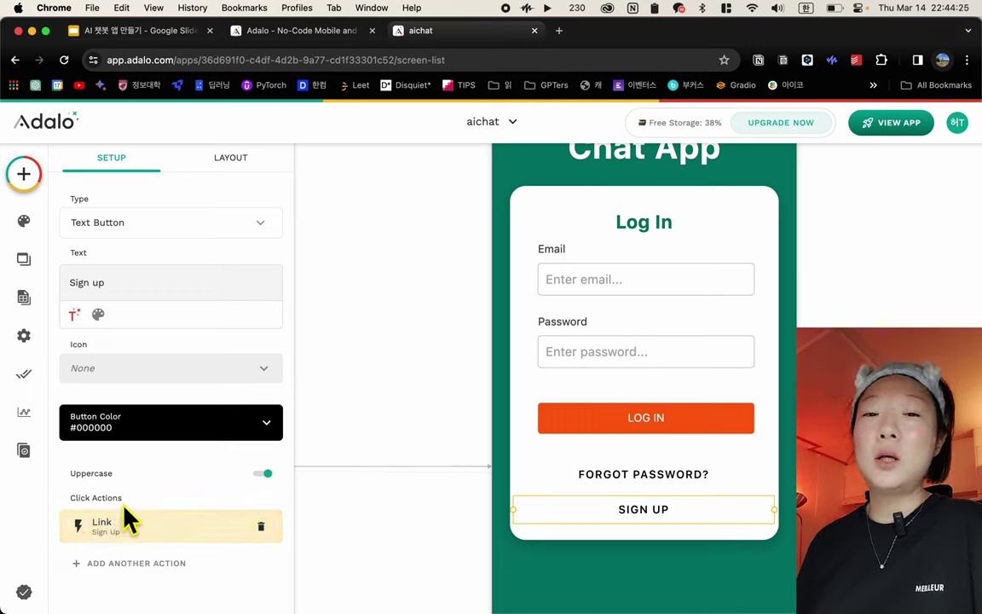
Review the SIGN UP link action, keeping Sign Up as its target screen
left_click(150, 527)
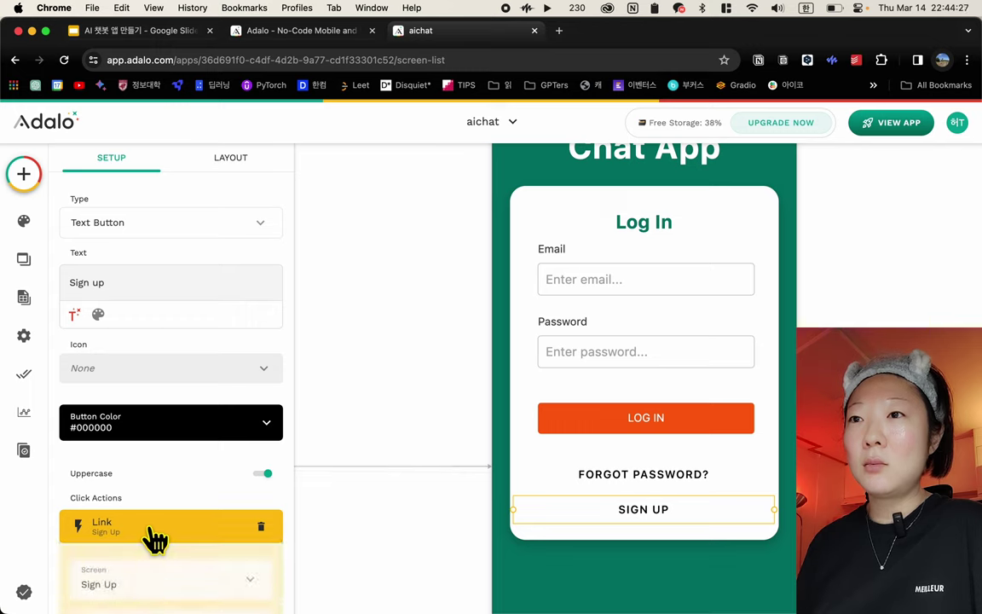
scroll(154, 574, "down", 4)
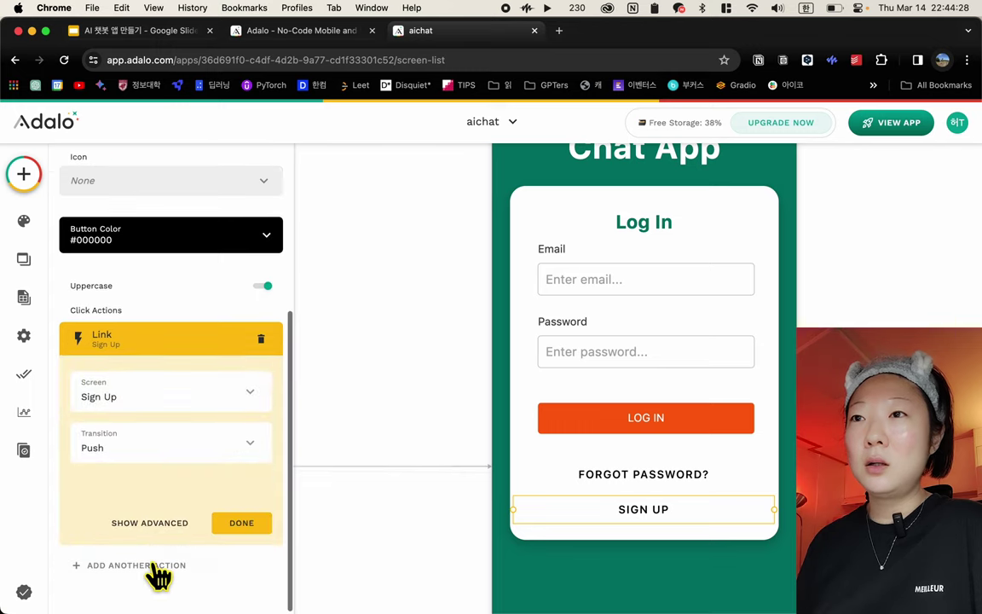
left_click(176, 406)
scroll(205, 384, "down", 1)
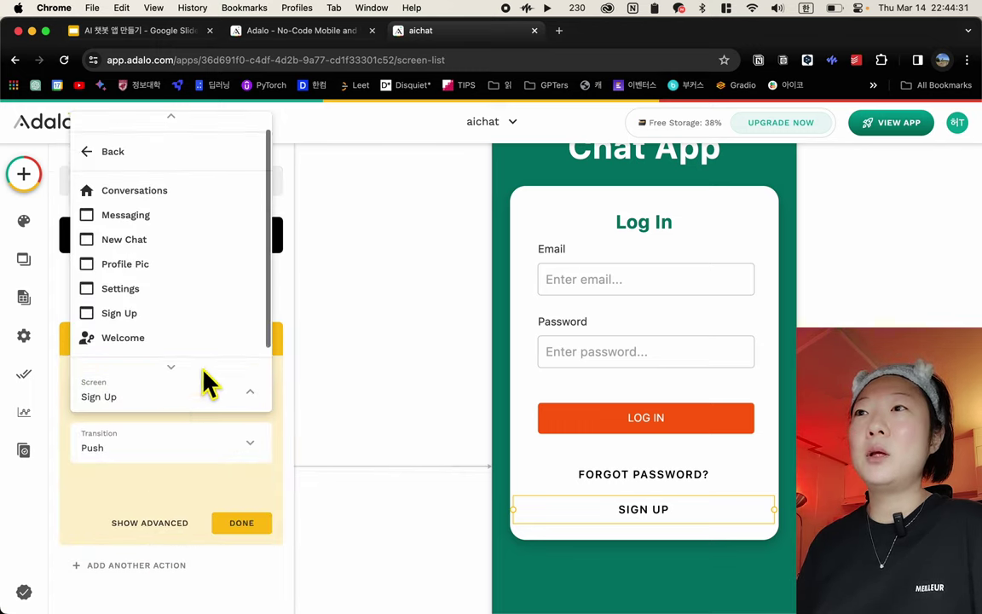
scroll(201, 388, "up", 1)
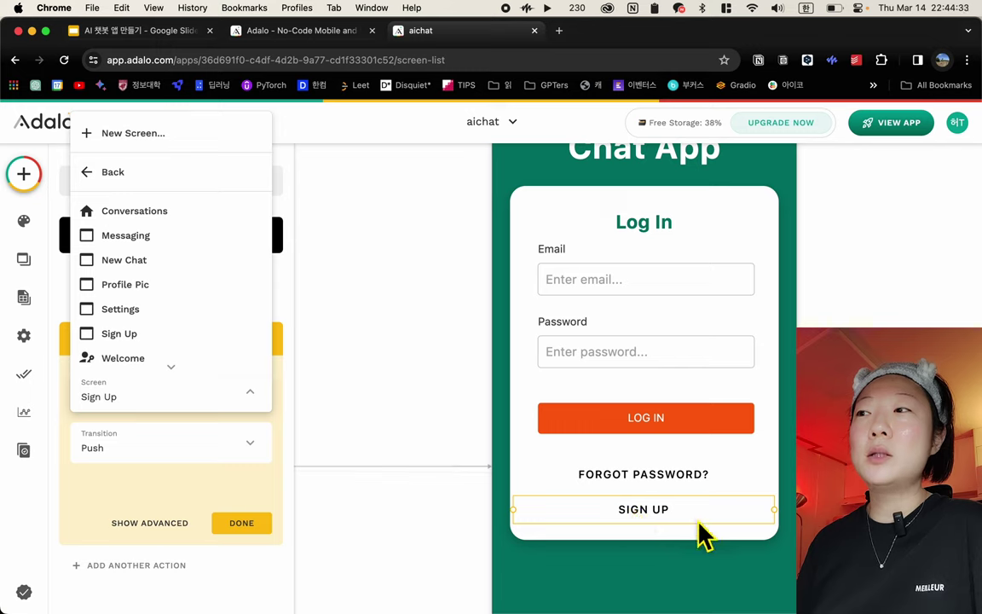
left_click(119, 334)
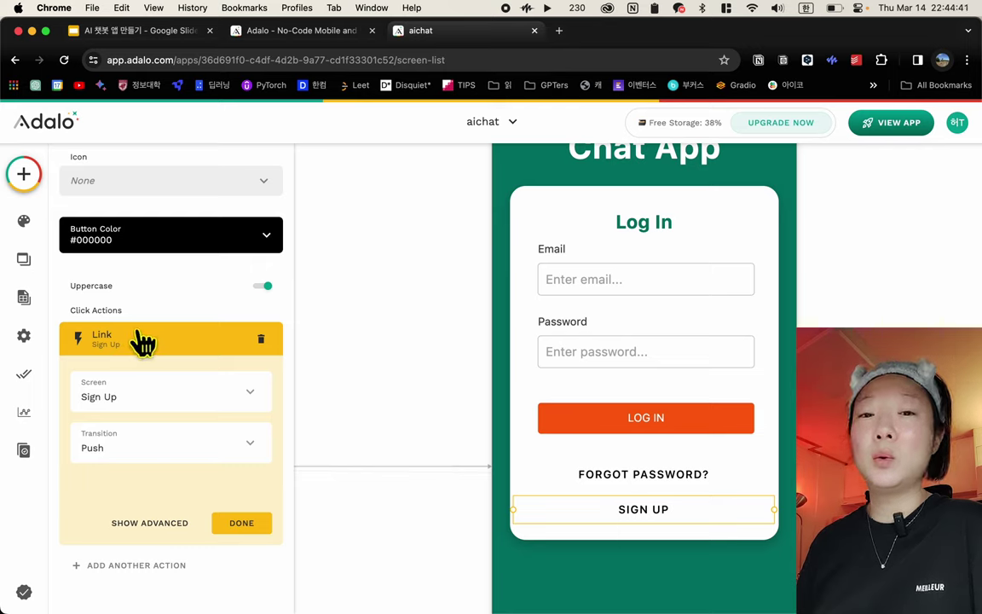
left_click(241, 523)
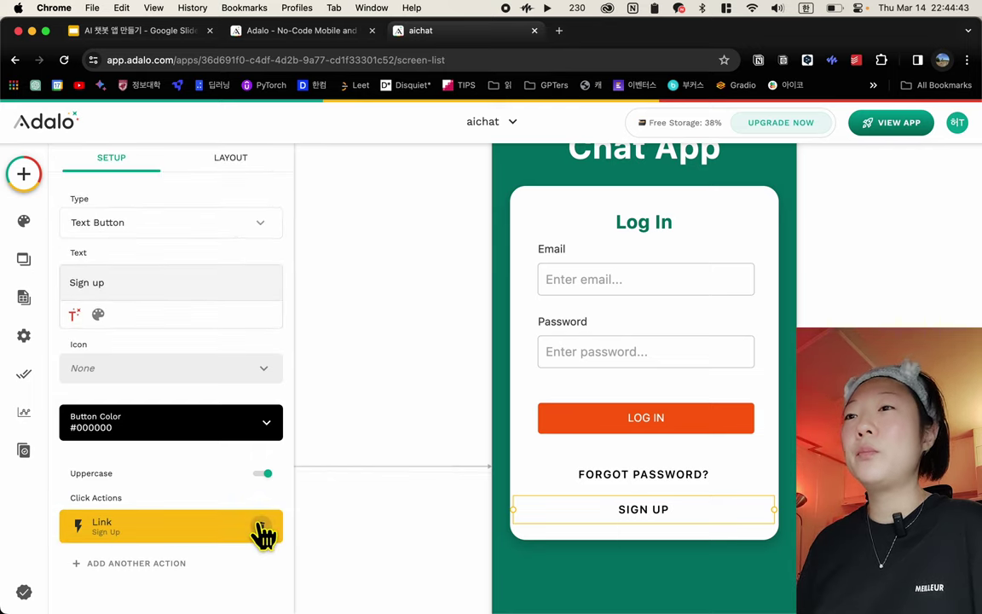
Select the Chat App title, then clear the selection to return to the canvas
scroll(279, 575, "up", 1)
scroll(279, 575, "up", 1)
scroll(566, 351, "up", 5)
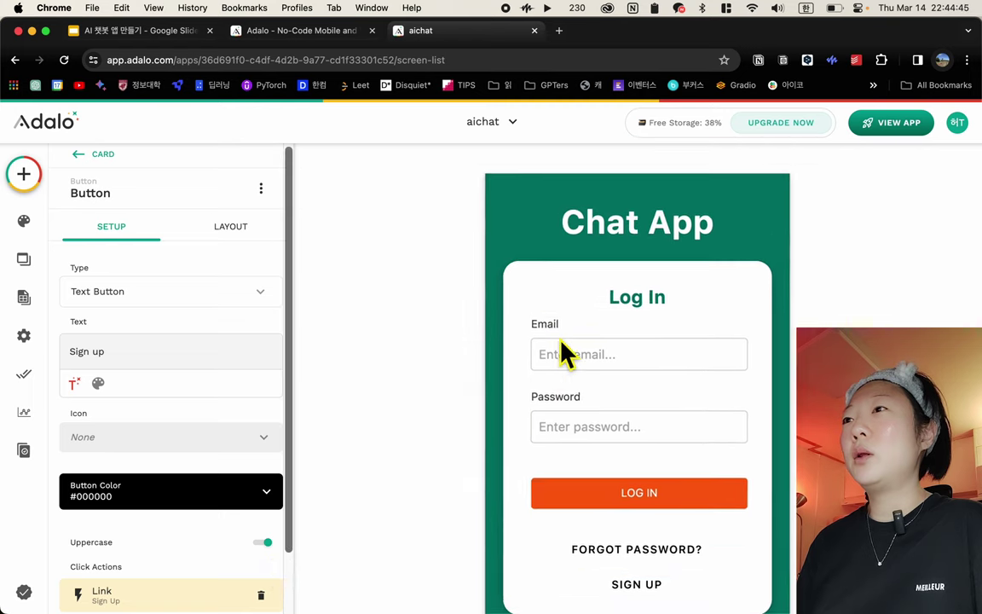
left_click(764, 303)
left_click(768, 278)
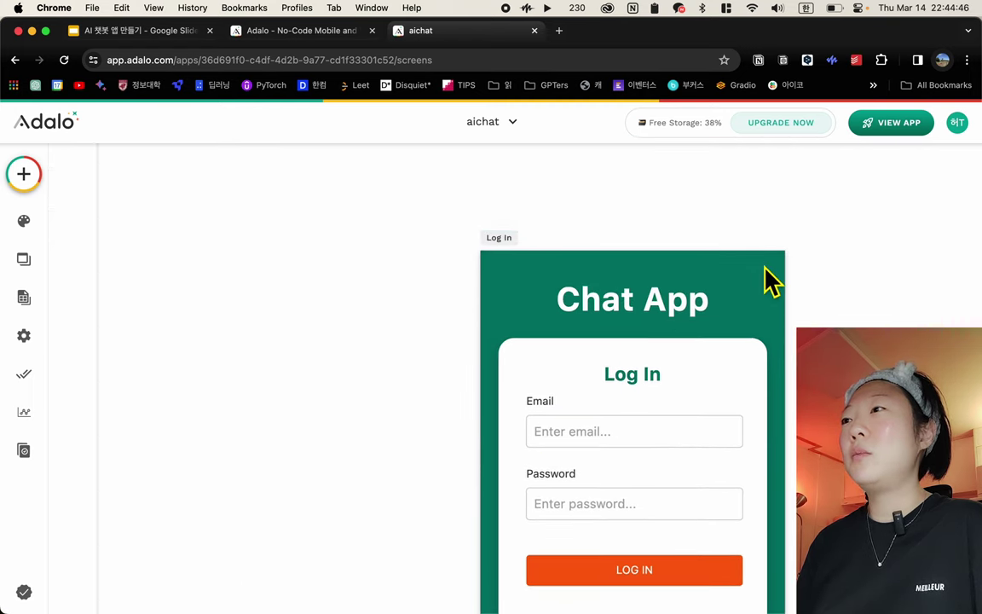
Expand the Log In screen's Card to show its Log In text, two Buttons and Form
left_click(494, 238)
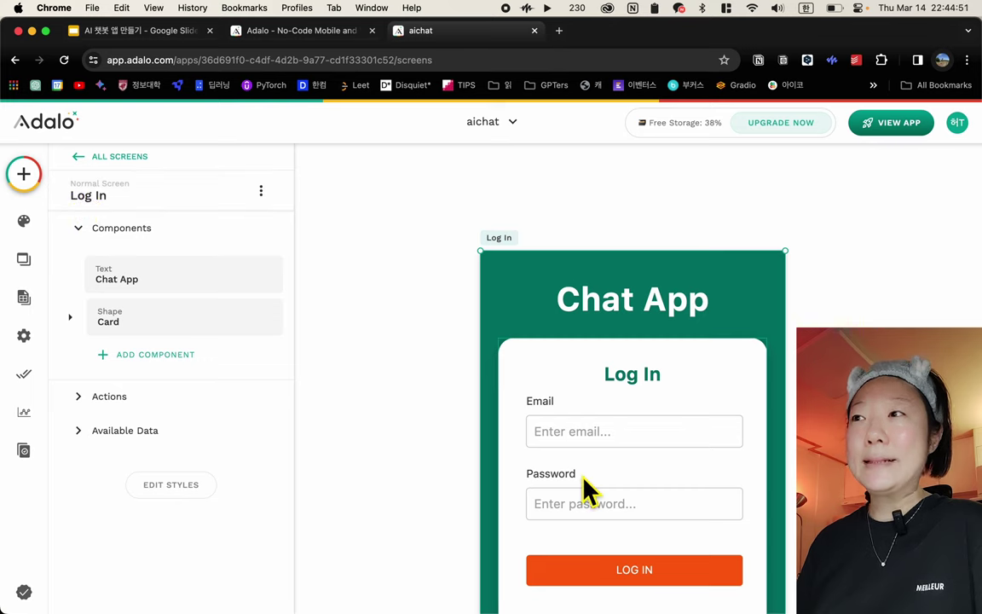
scroll(588, 493, "down", 3)
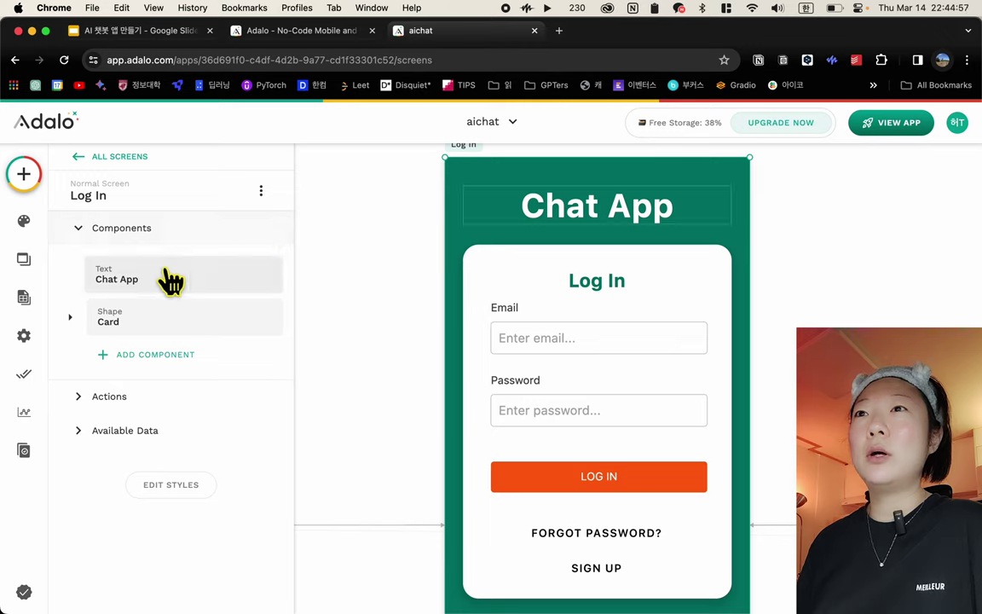
left_click(83, 237)
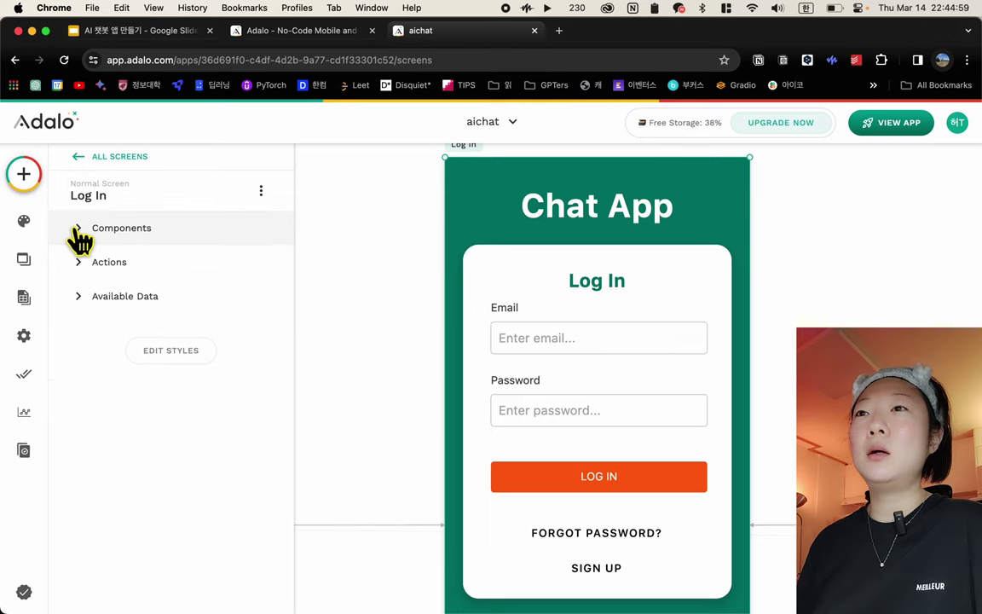
left_click(83, 237)
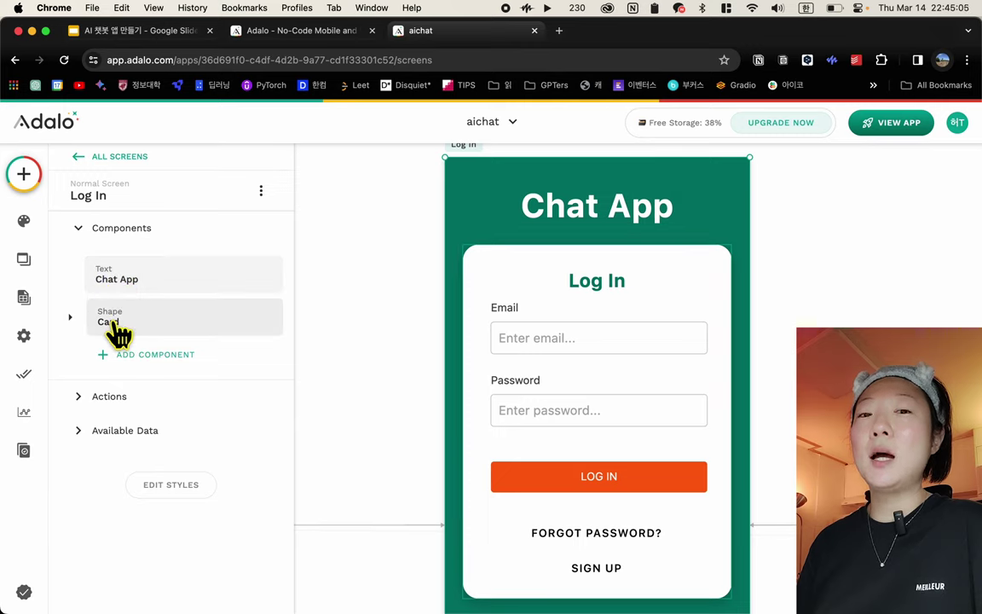
left_click(71, 317)
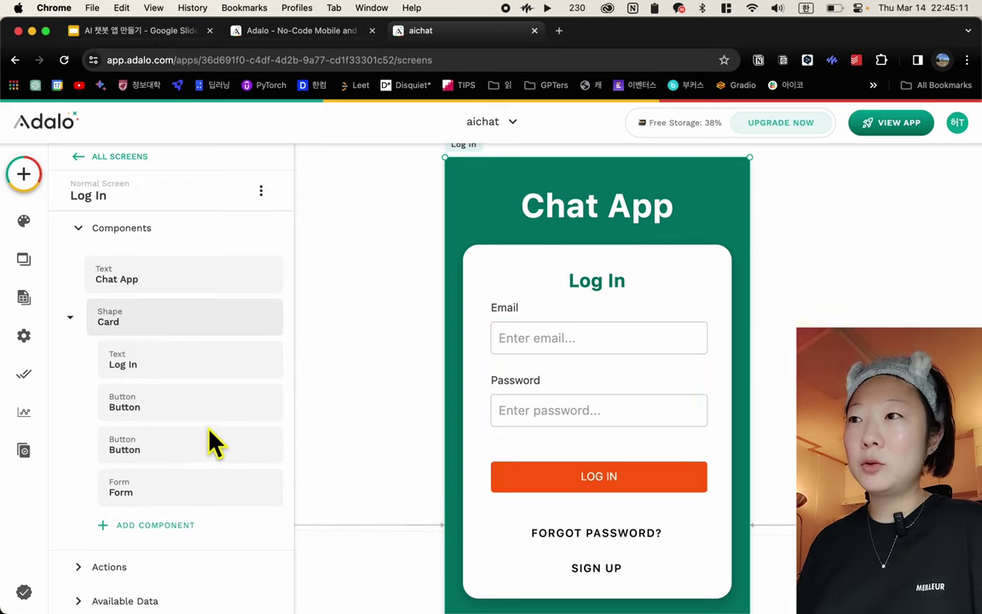
scroll(195, 529, "down", 2)
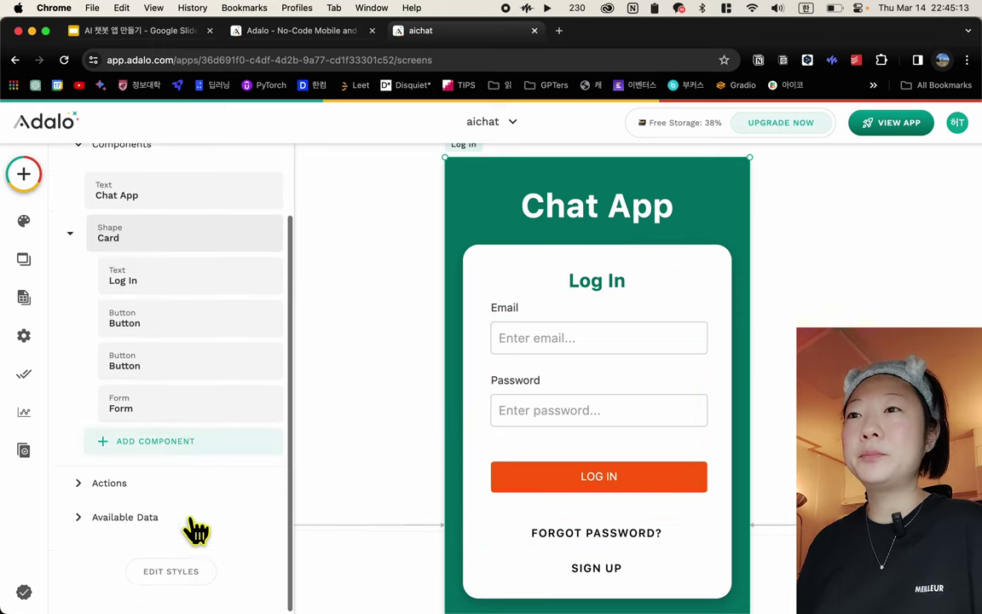
scroll(194, 527, "up", 1)
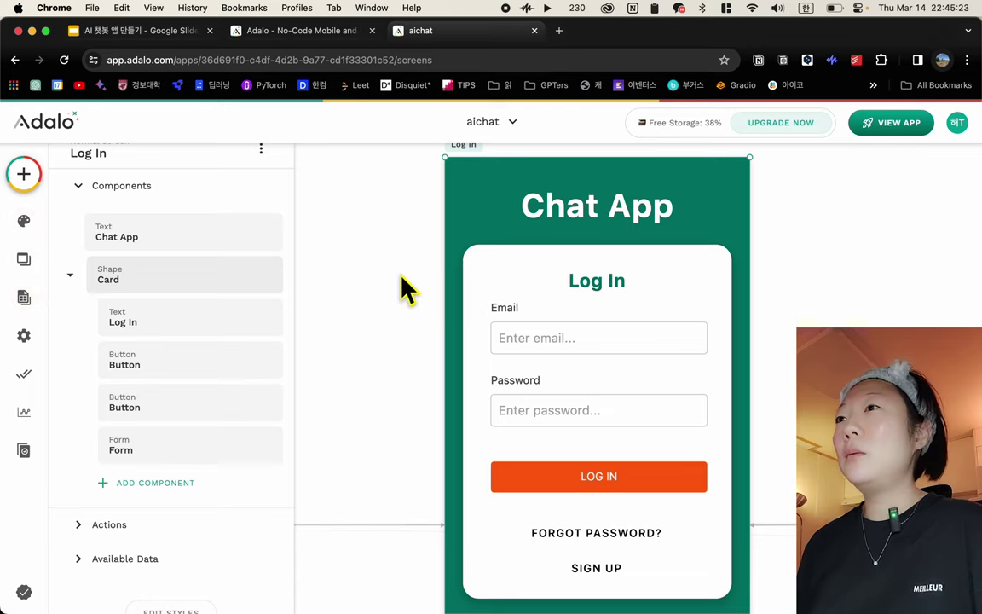
Zoom out and pan across the app's screens, ending zoomed in on New Chat
scroll(712, 406, "down", 5)
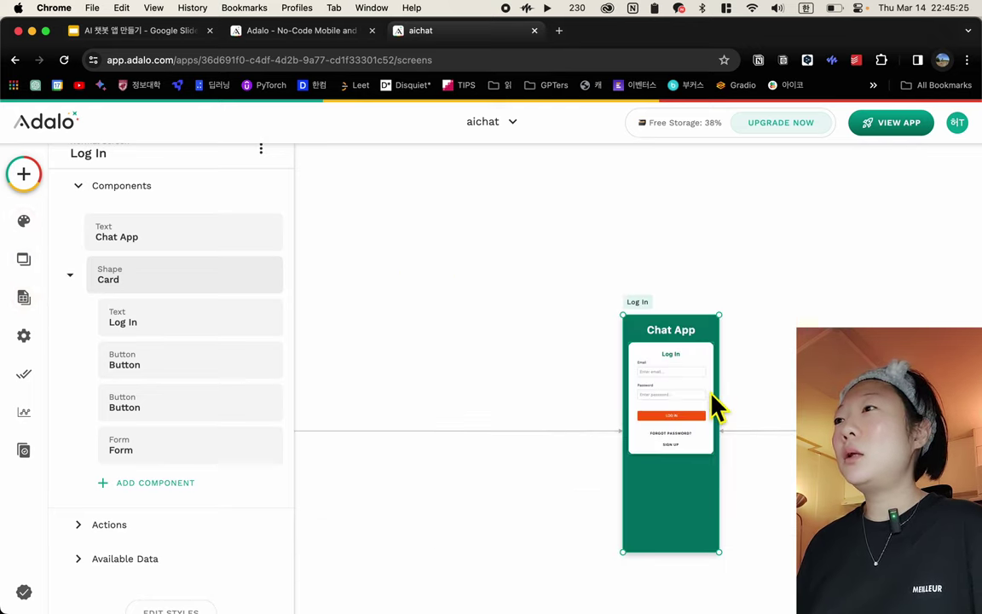
scroll(712, 406, "right", 10)
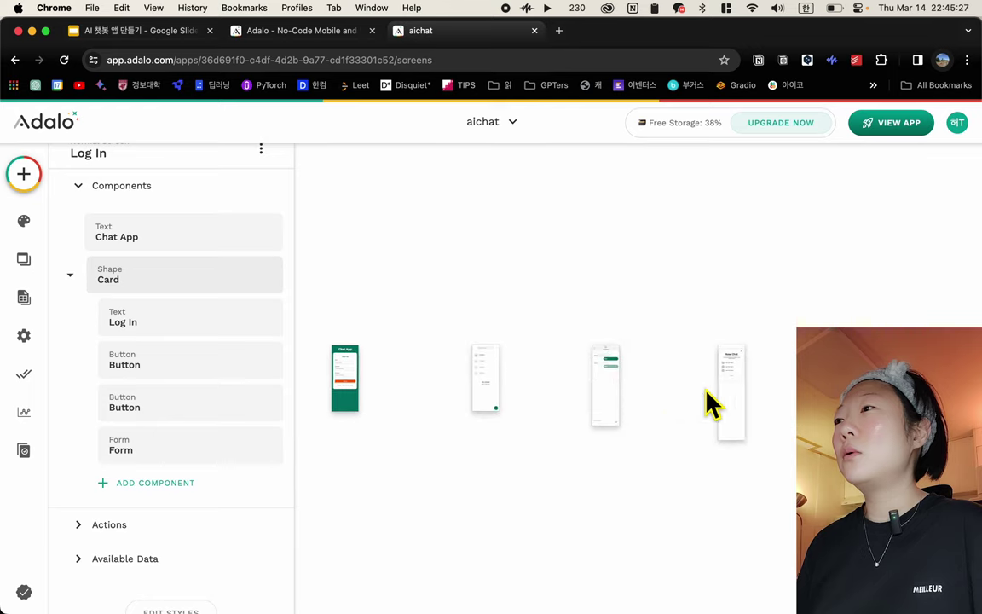
scroll(713, 406, "up", 5)
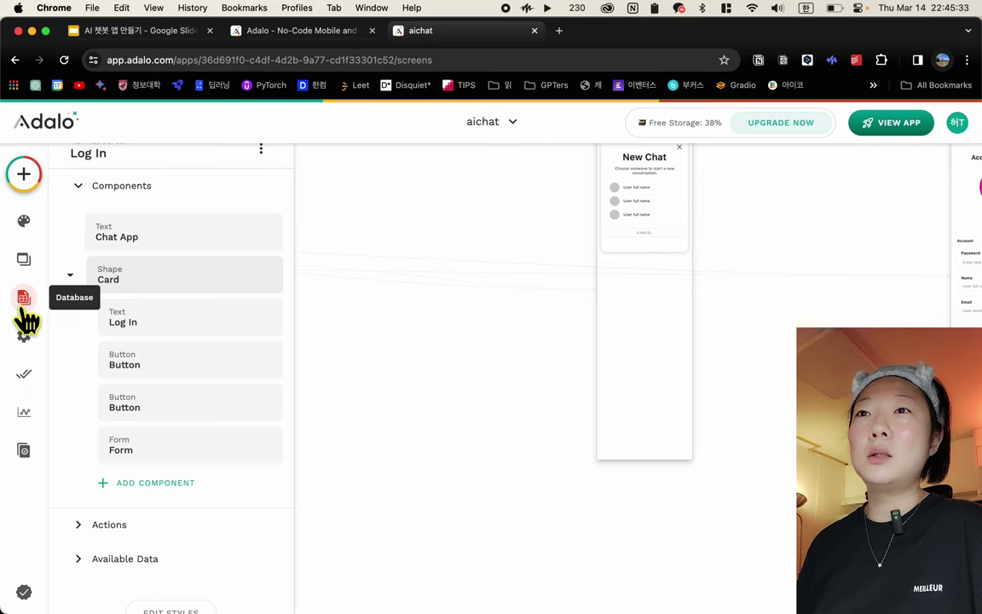
Open the aichat database panel listing the Users, Conversations and Messages collections
left_click(24, 309)
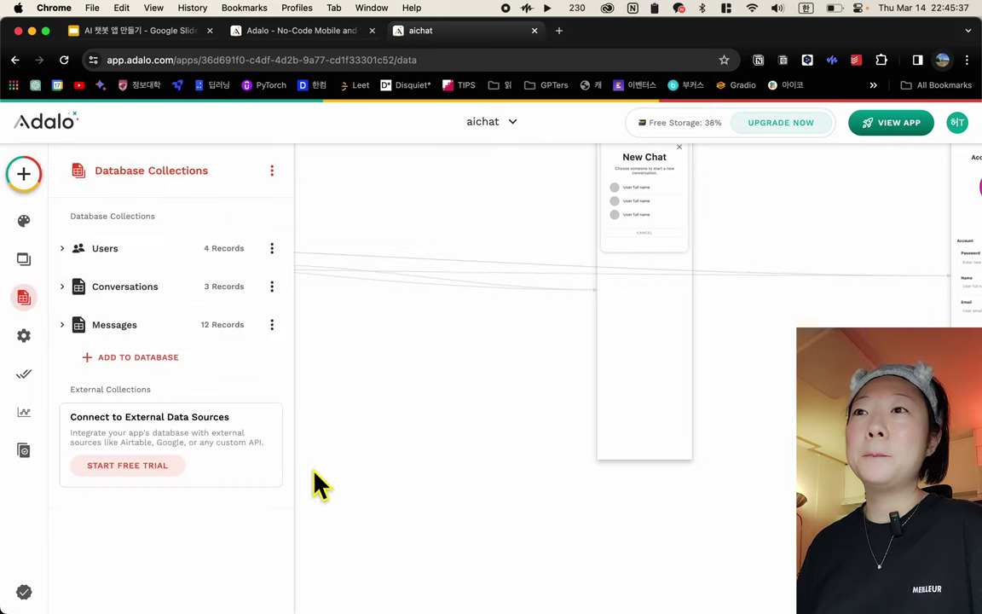
scroll(661, 331, "up", 2)
scroll(662, 333, "right", 5)
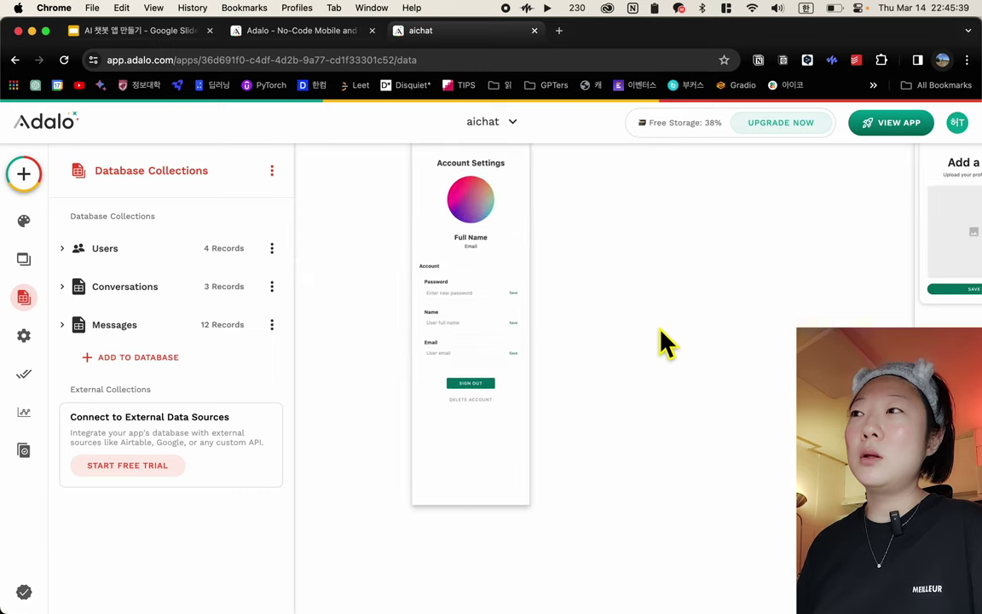
scroll(664, 342, "up", 2)
scroll(665, 343, "right", 2)
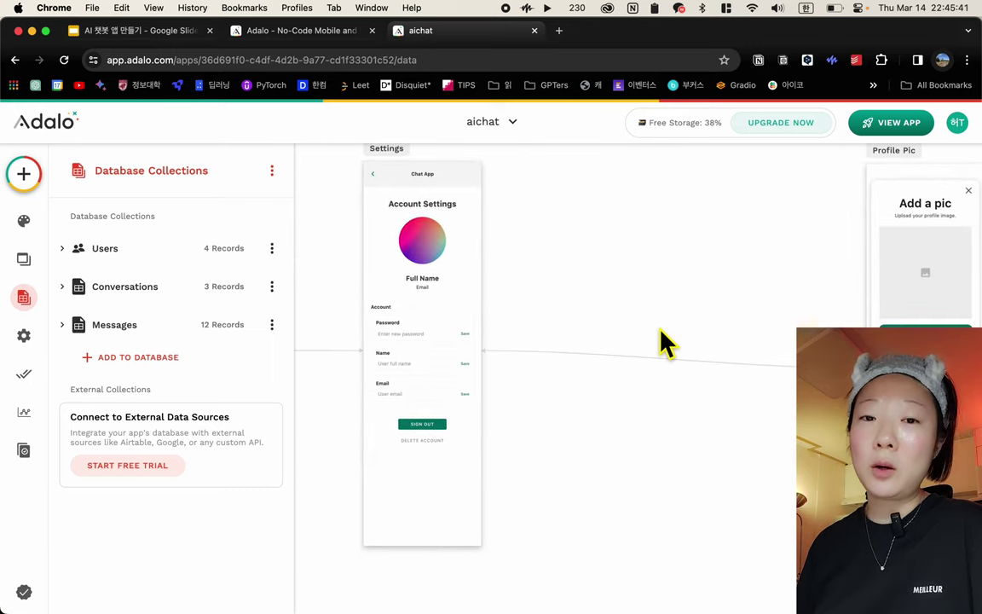
scroll(514, 333, "left", 3)
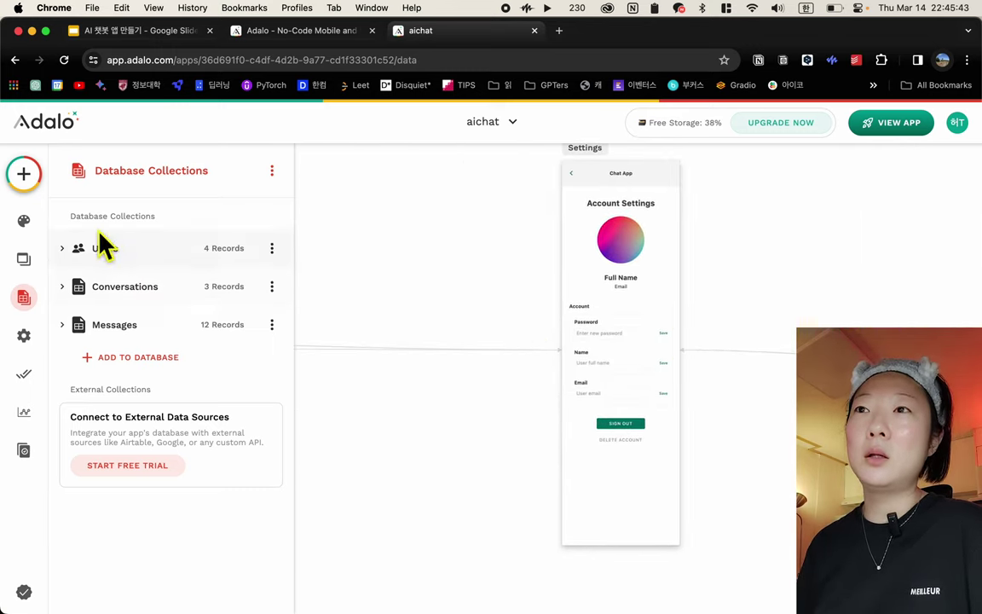
Expand Users to review Email, Password, Username and Full Name, then collapse it
left_click(64, 261)
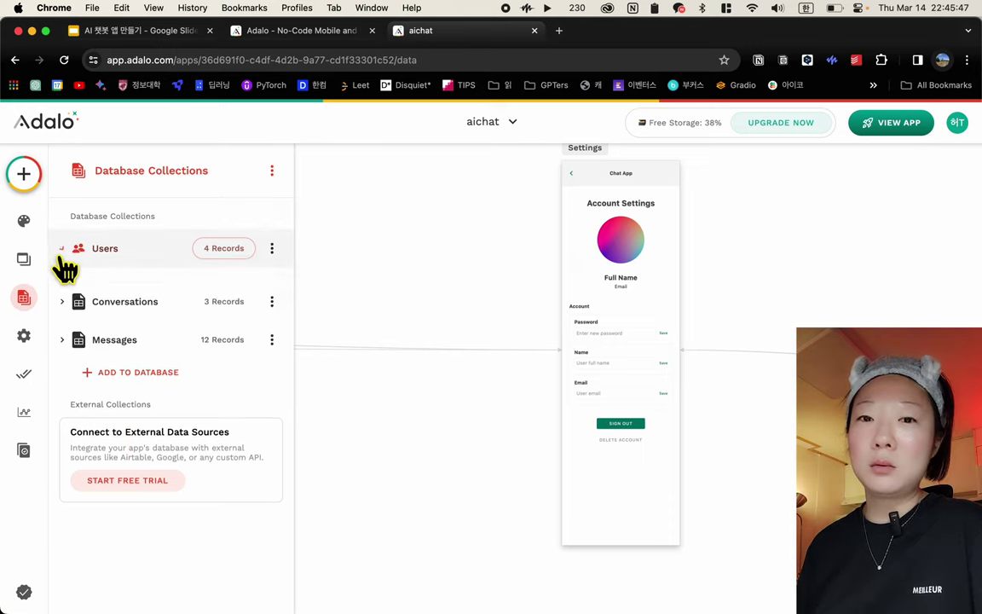
scroll(162, 471, "down", 3)
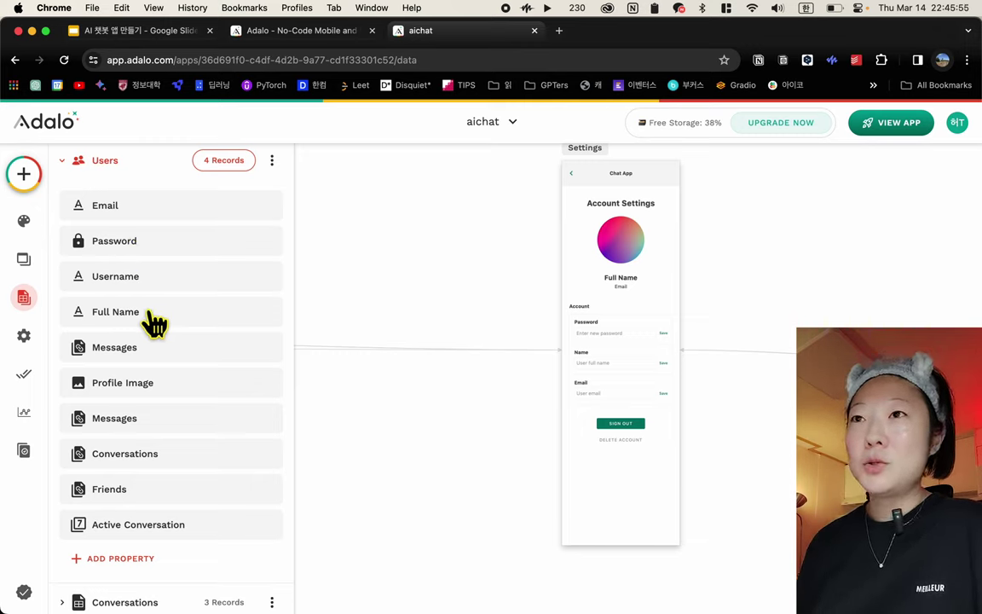
left_click(73, 174)
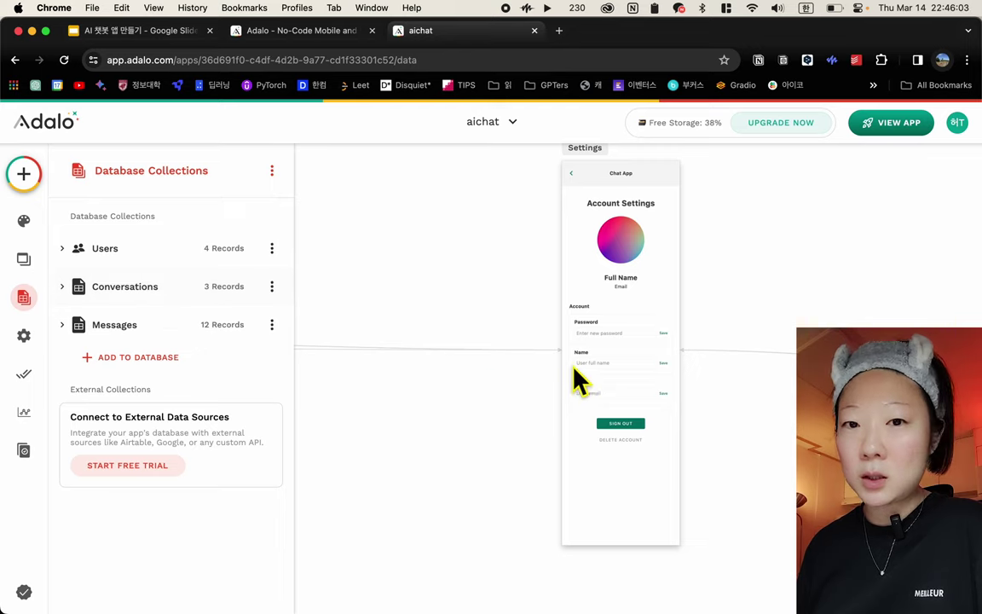
scroll(621, 395, "right", 15)
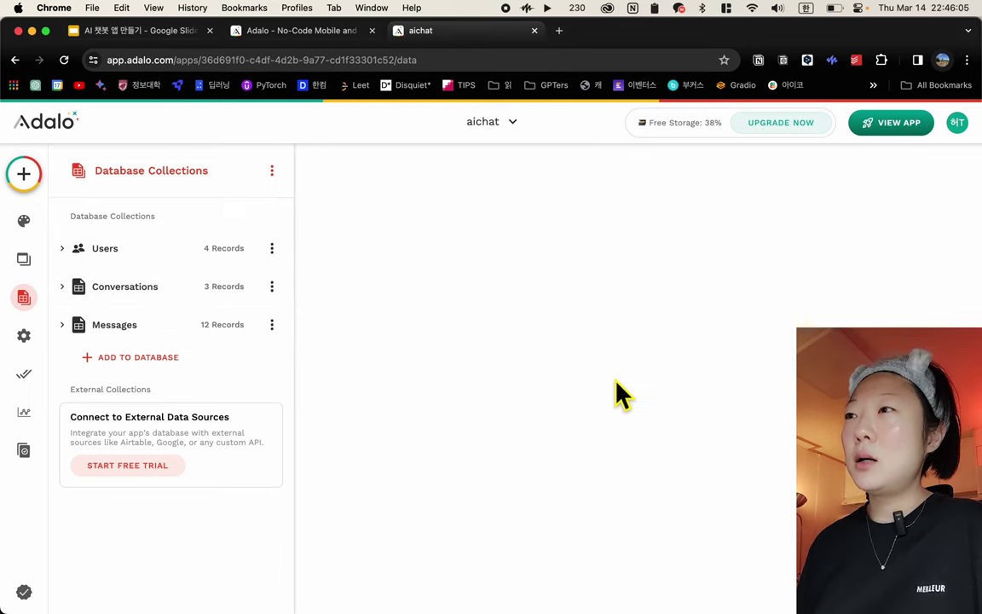
scroll(621, 394, "left", 10)
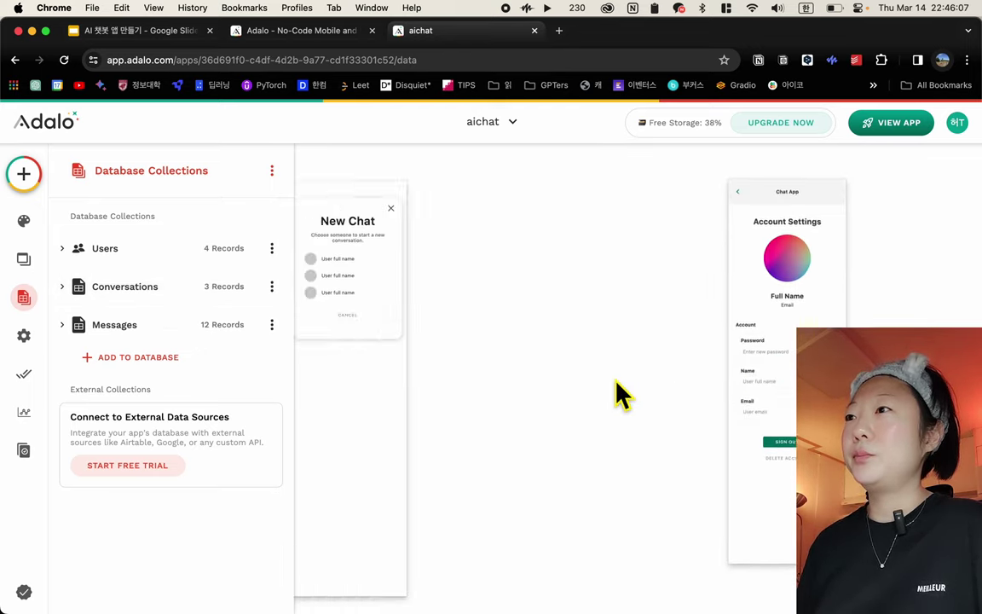
Inspect the Messaging screen's container, List 8 and green Rectangle 13 bubble, then reopen the database
scroll(621, 395, "left", 10)
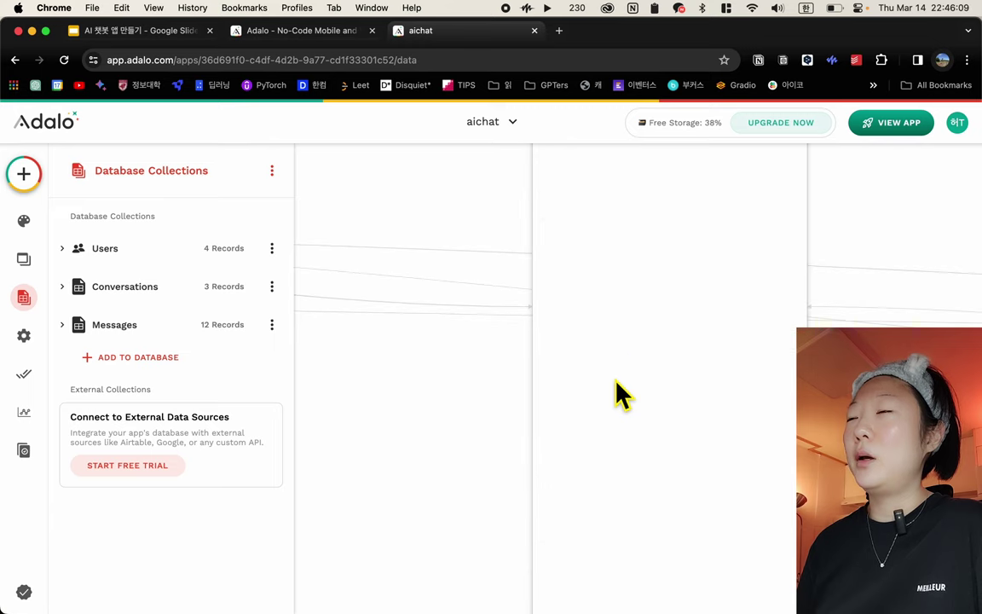
scroll(621, 395, "left", 6)
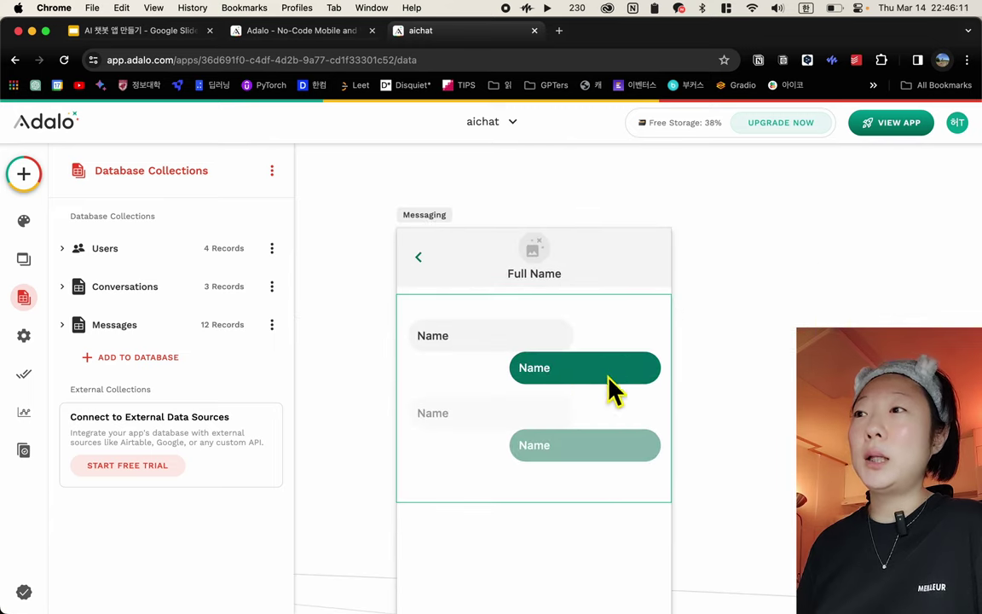
left_click(597, 370)
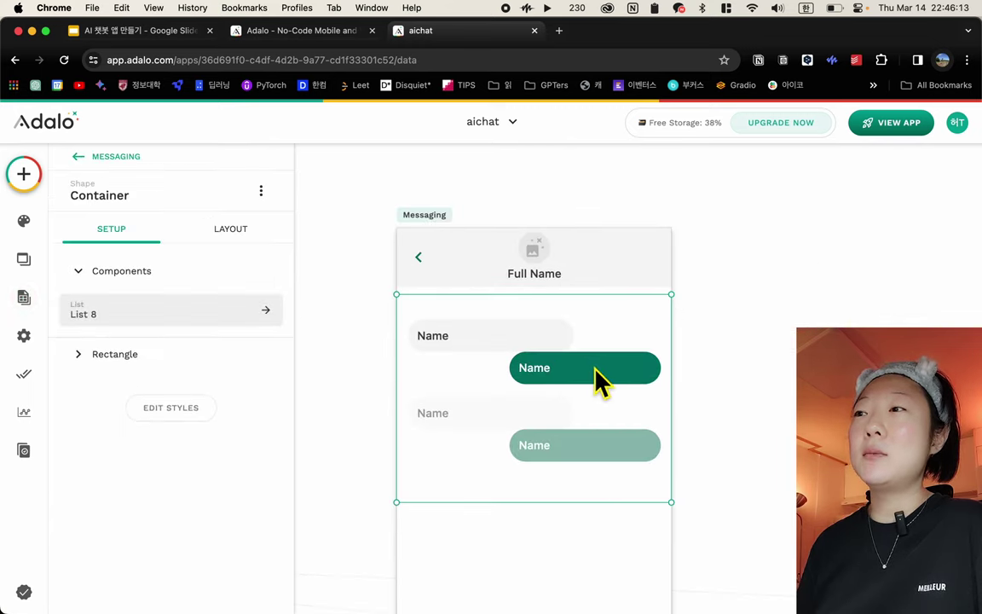
left_click(596, 372)
left_click(596, 371)
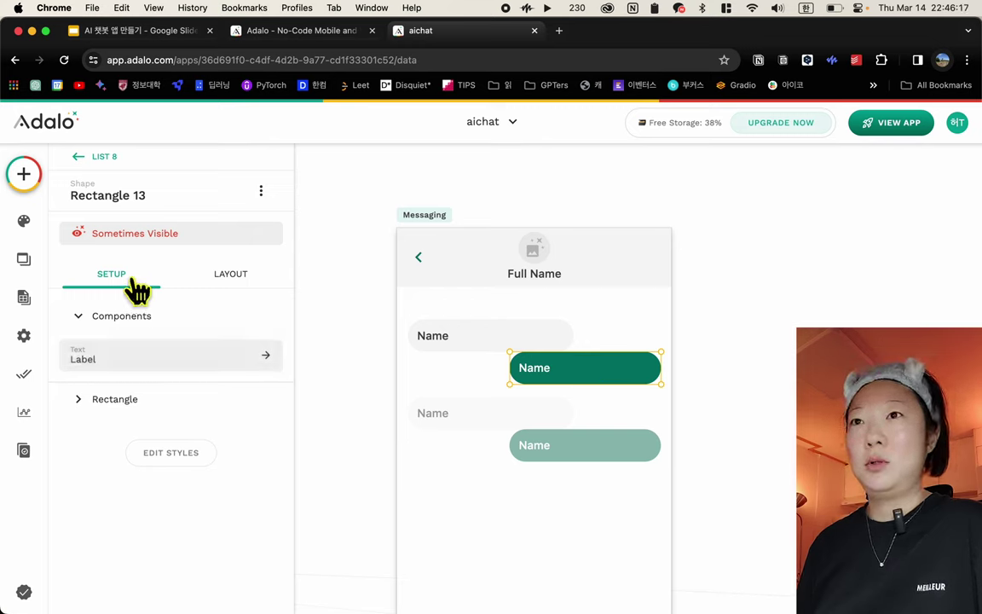
left_click(20, 300)
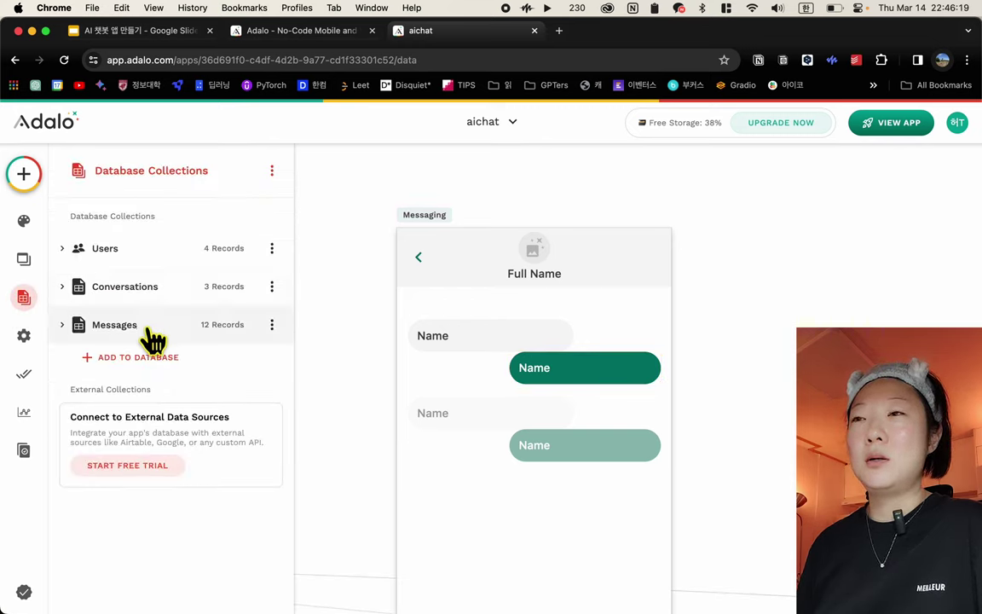
Open the Messages collection's 12 records with their Text, Sender, Receiver and Conversation fields
left_click(228, 331)
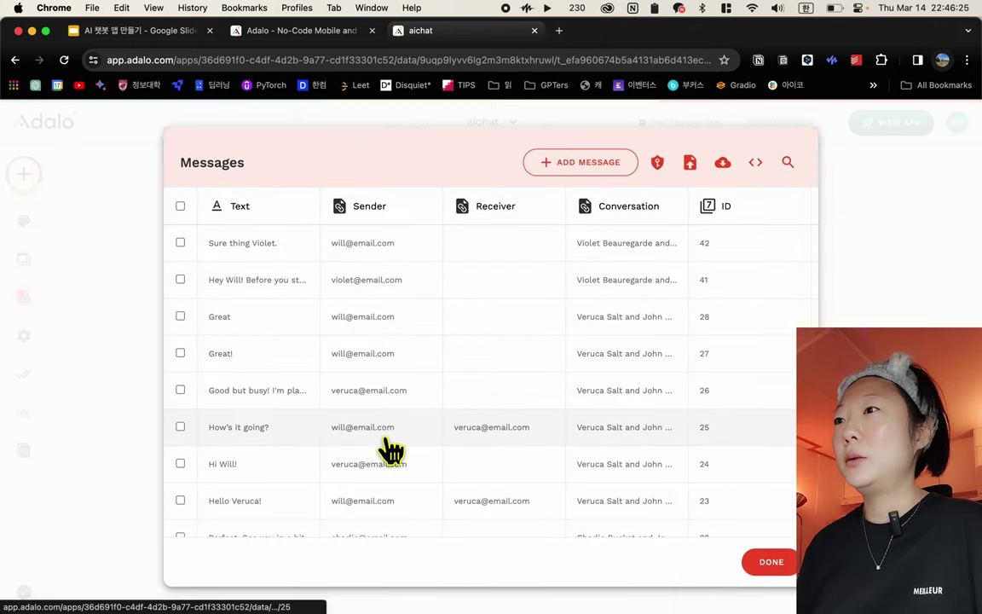
scroll(390, 449, "down", 5)
scroll(453, 395, "up", 5)
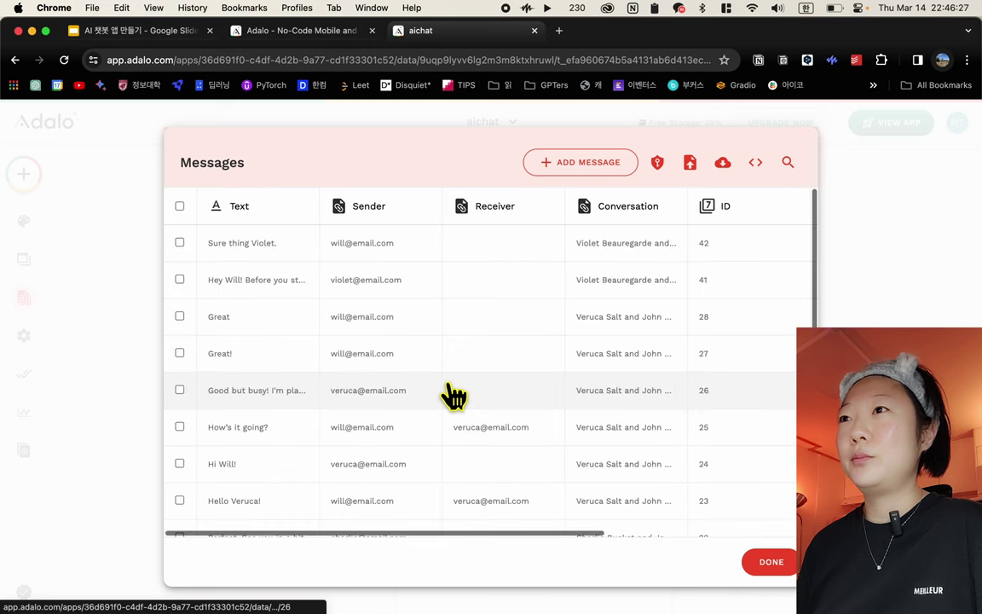
scroll(454, 394, "right", 2)
scroll(453, 395, "left", 2)
scroll(454, 395, "down", 1)
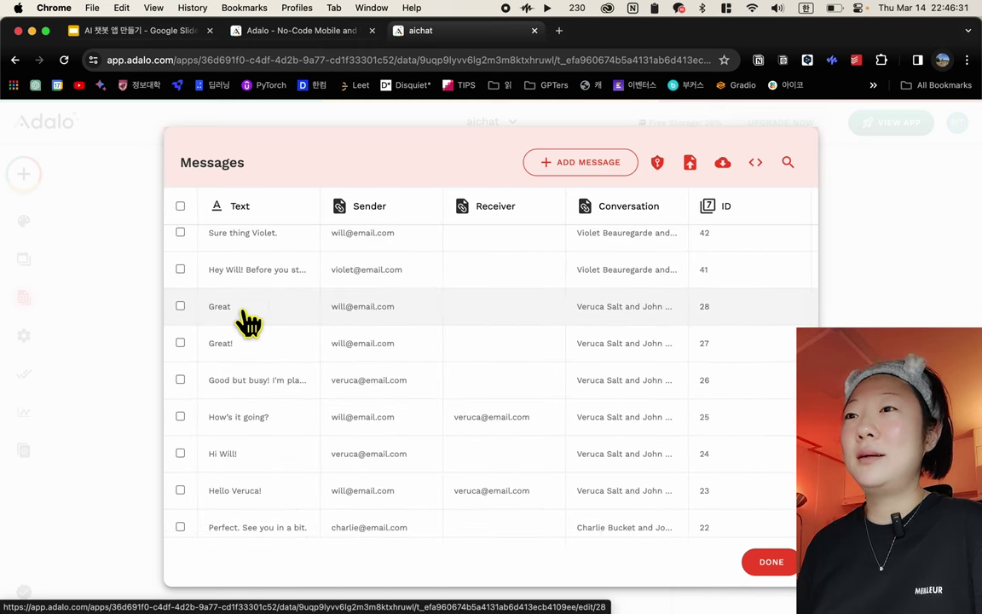
scroll(247, 457, "down", 3)
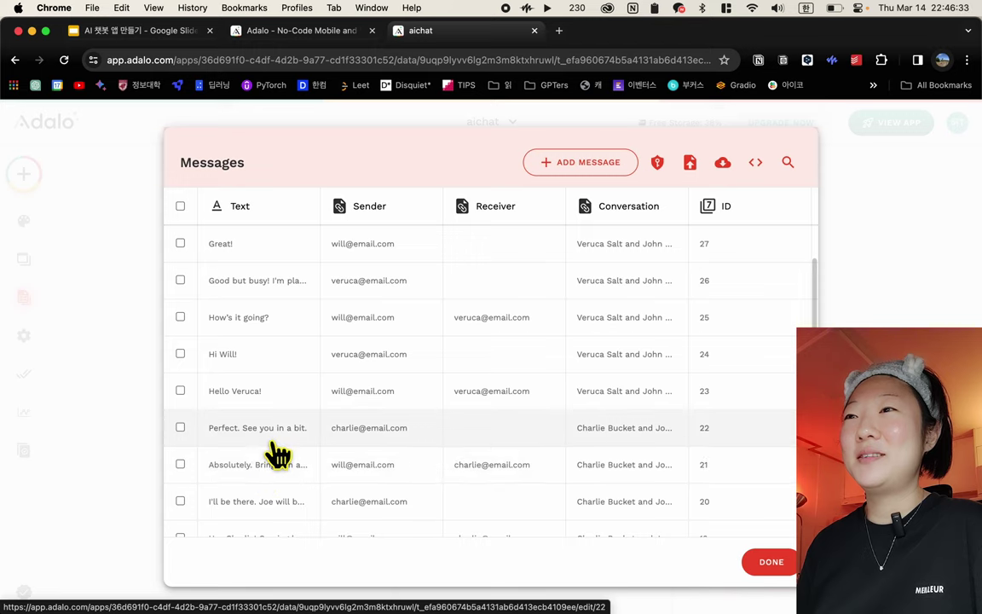
Check the 'Perfect. See you in a bit.' record's receiver unchanged, then close the table
left_click(271, 435)
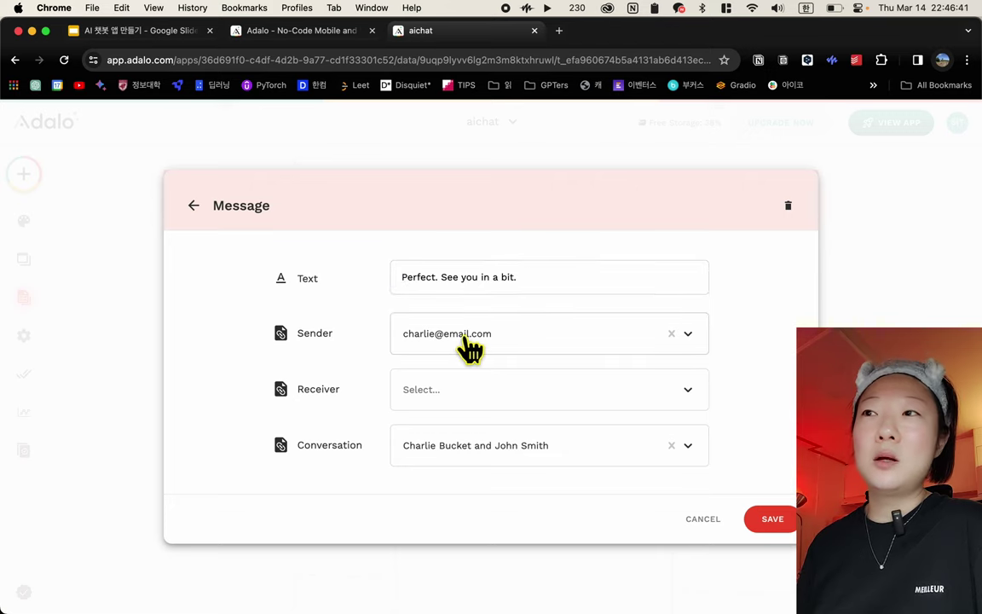
left_click(455, 398)
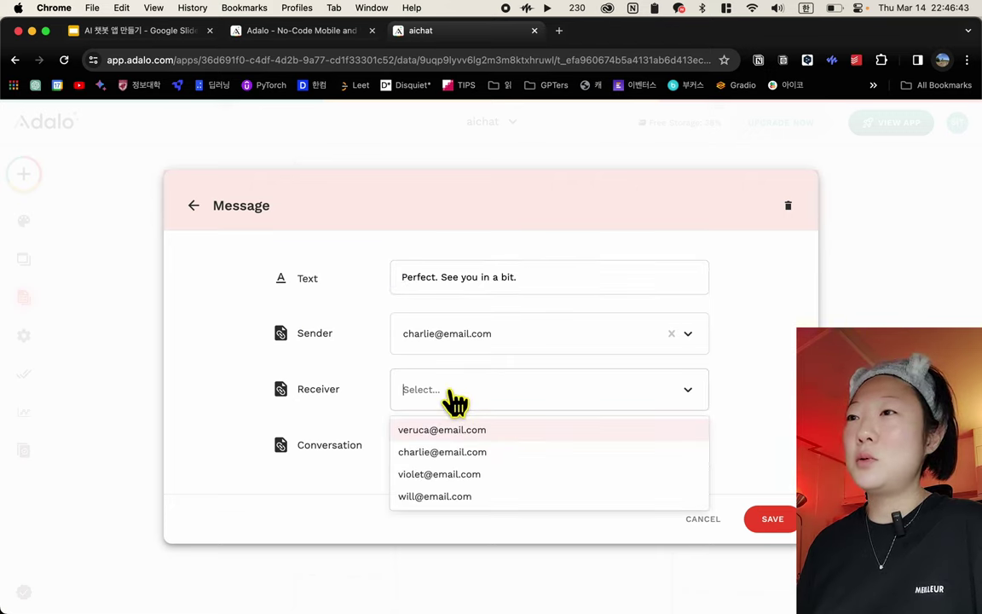
left_click(474, 399)
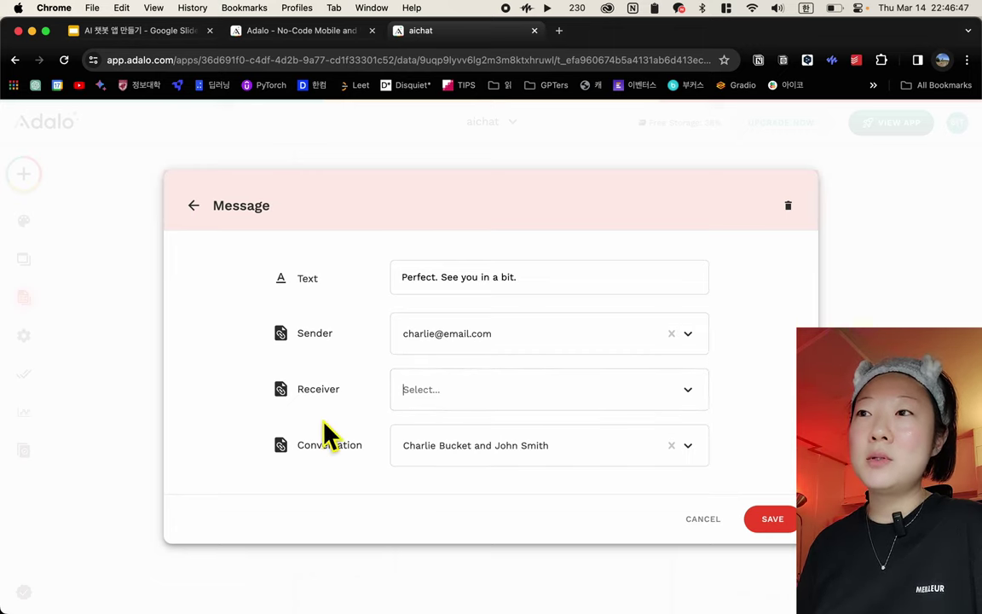
left_click(702, 520)
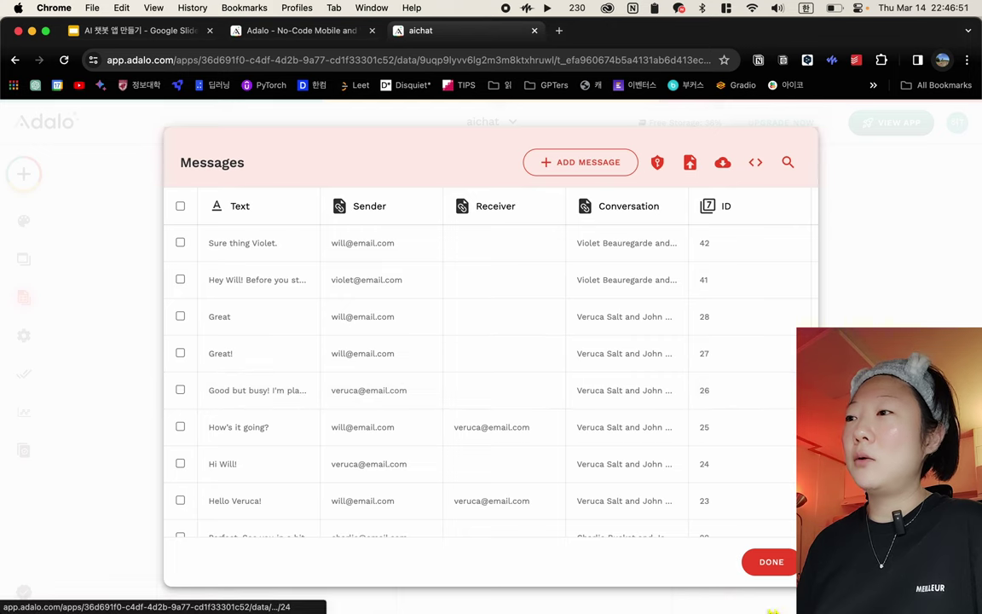
left_click(778, 568)
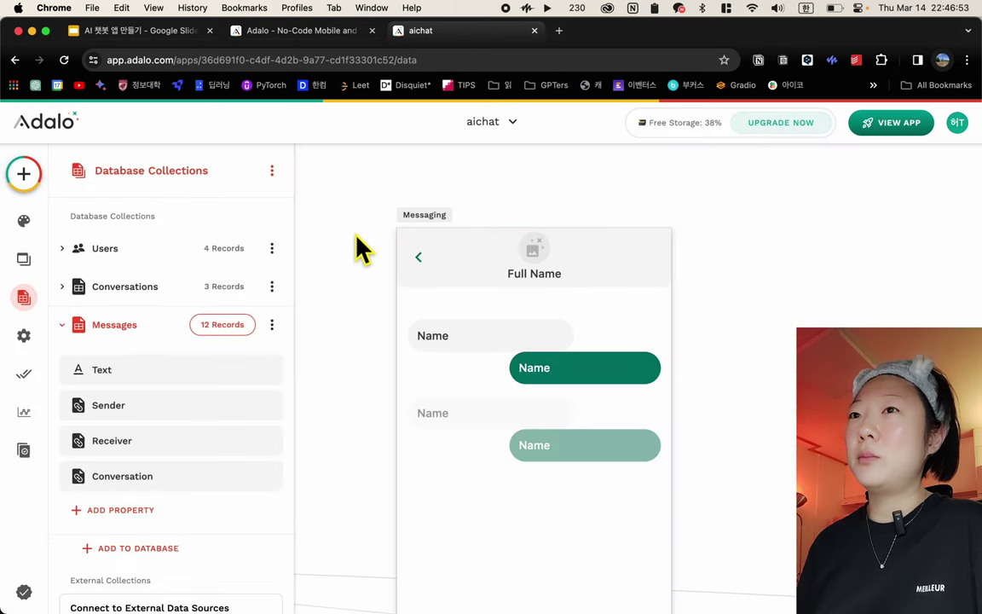
Expand Conversations to review its Name, Messages and Users properties, then collapse it
scroll(418, 424, "down", 5)
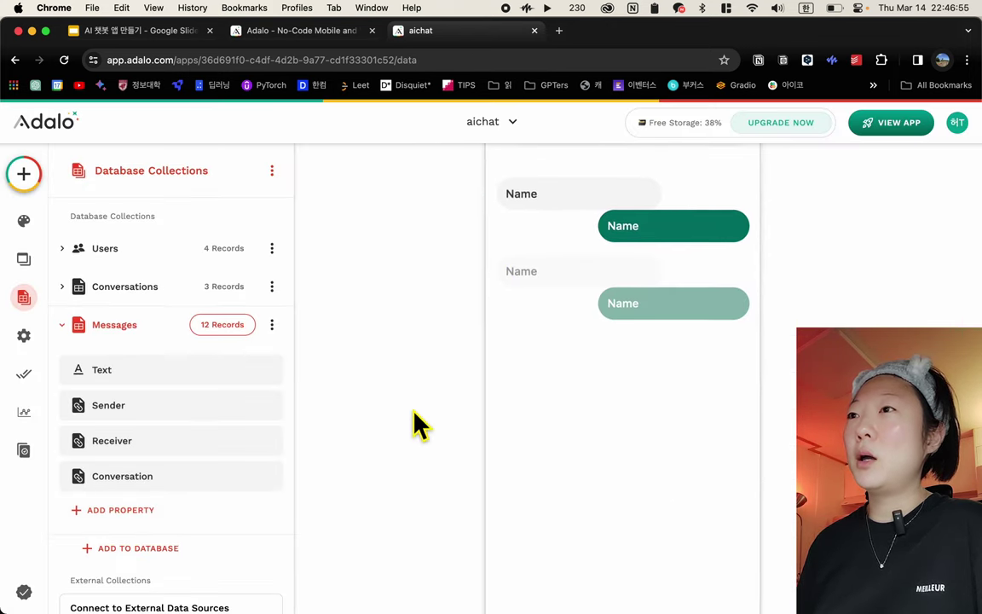
scroll(418, 424, "right", 10)
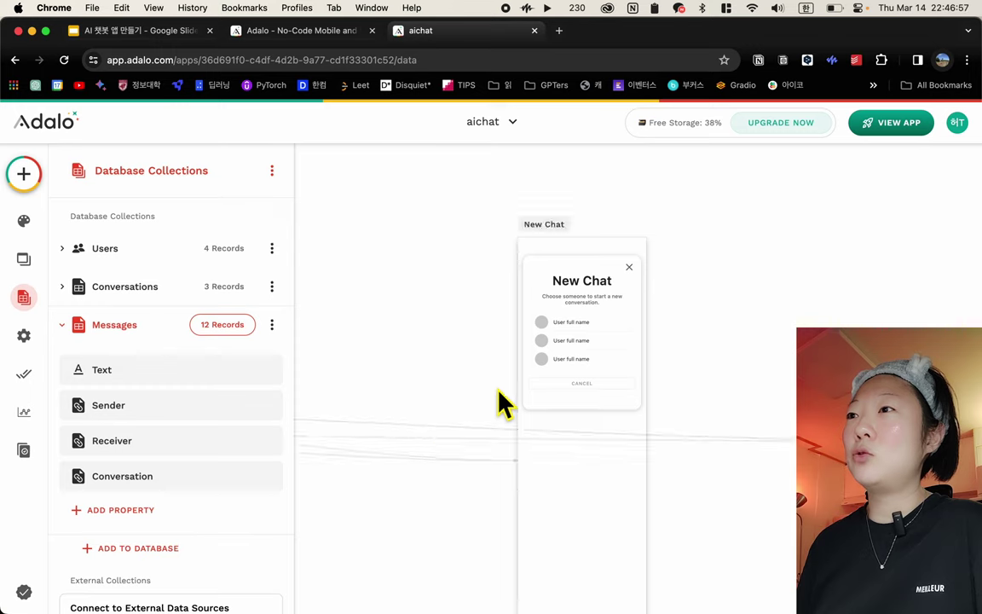
scroll(501, 401, "up", 5)
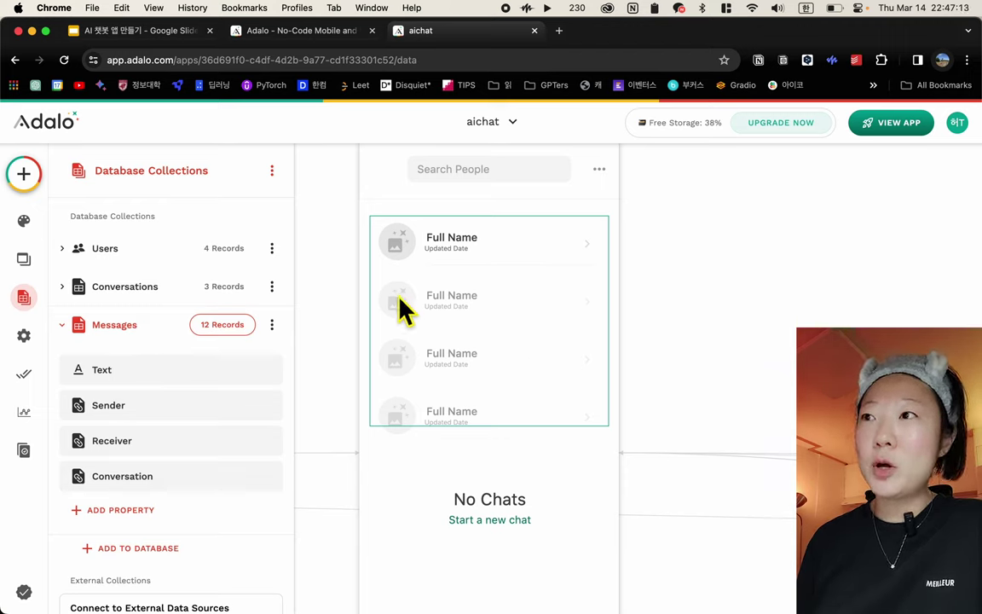
left_click(82, 290)
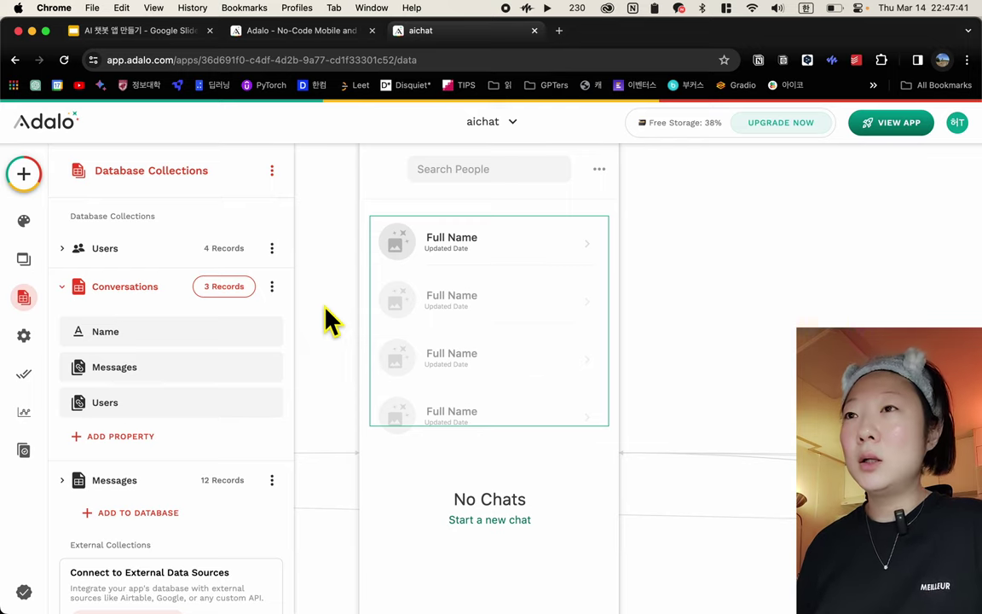
left_click(61, 288)
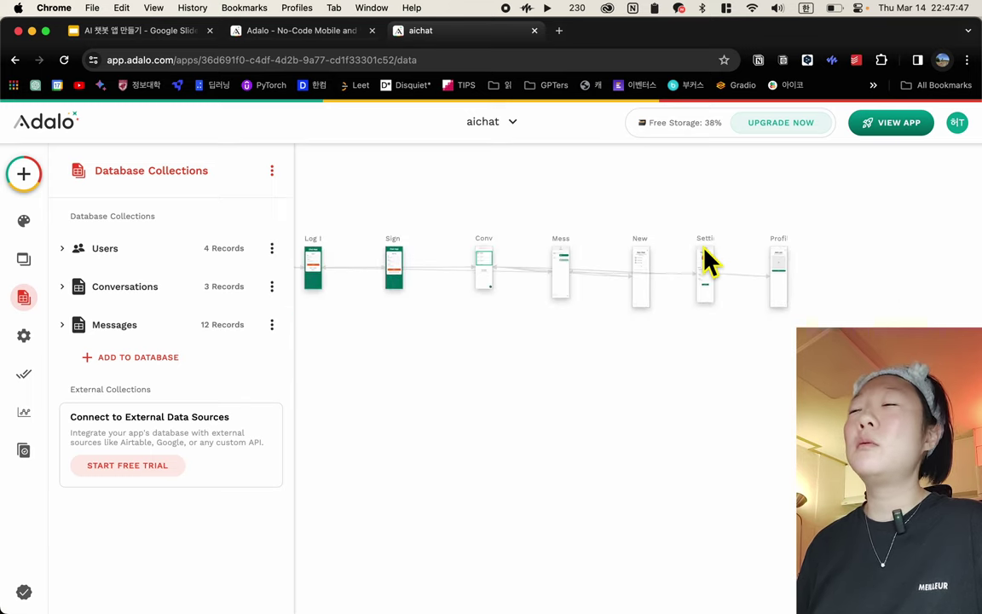
scroll(397, 384, "up", 5)
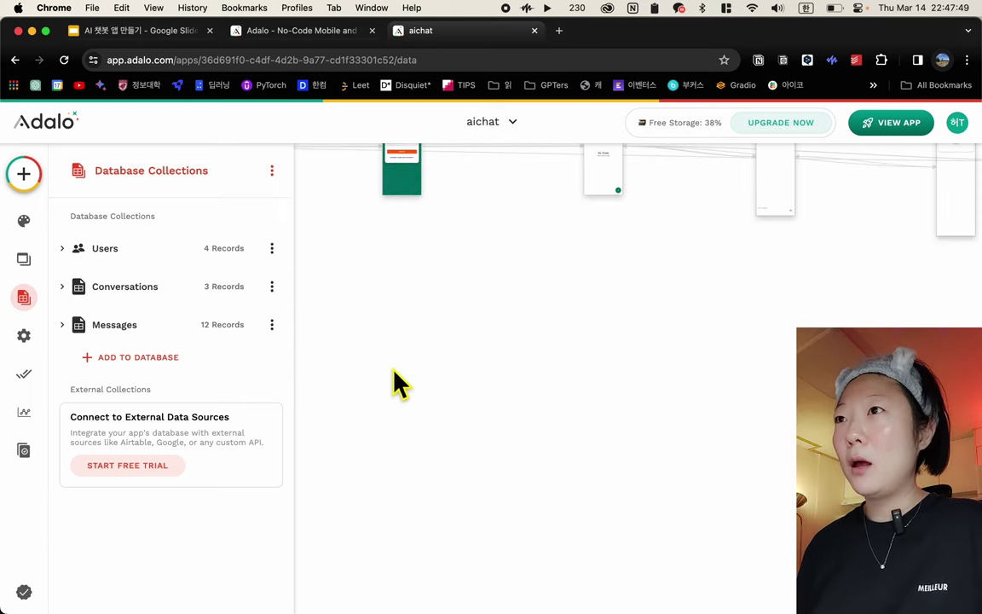
Launch the aichat Staging Preview from the VIEW APP menu
left_click(878, 126)
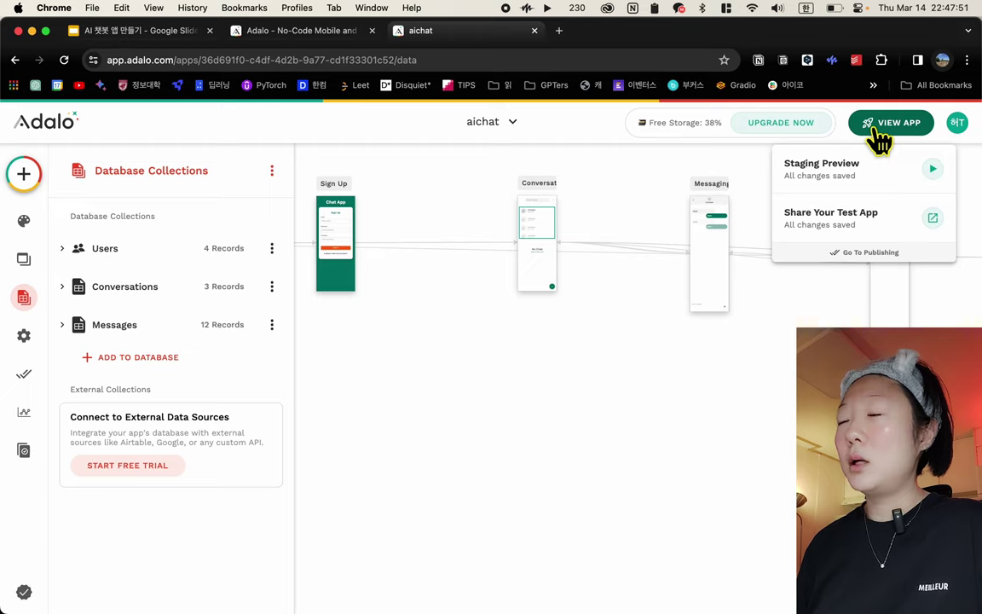
left_click(855, 186)
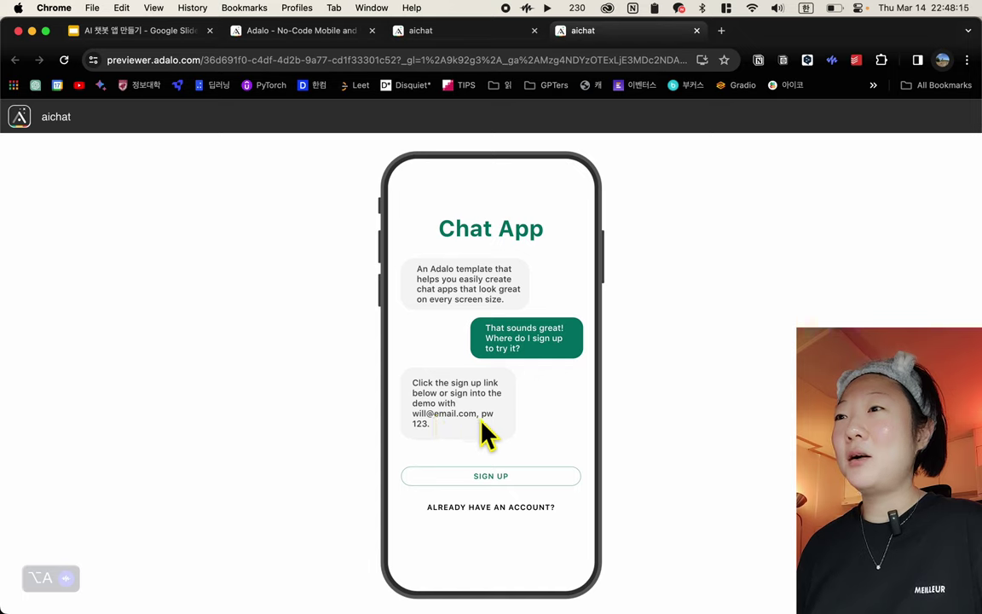
Log in to the preview with the demo account's e-mail and password
left_click(471, 510)
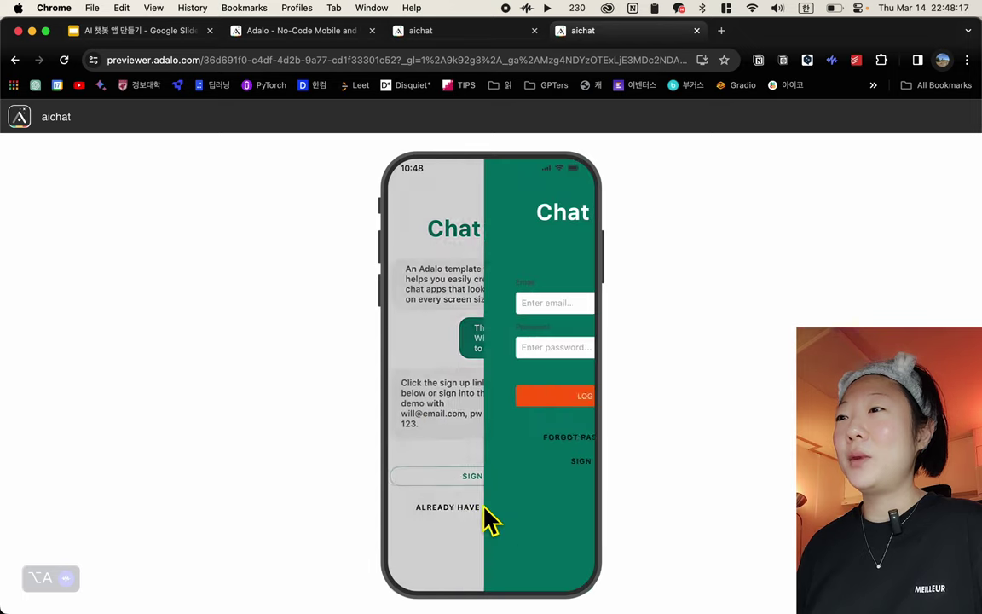
left_click(502, 302)
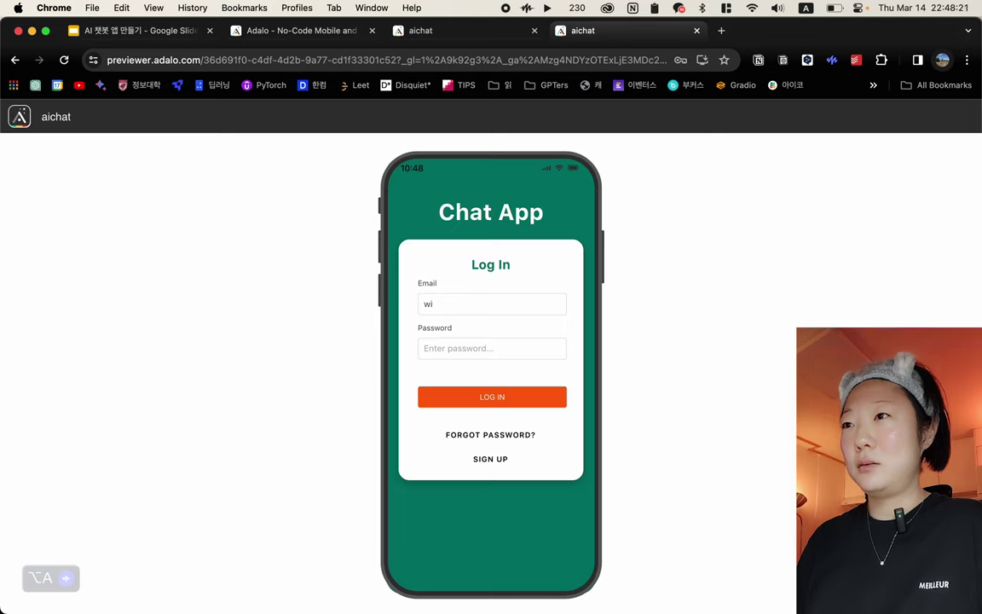
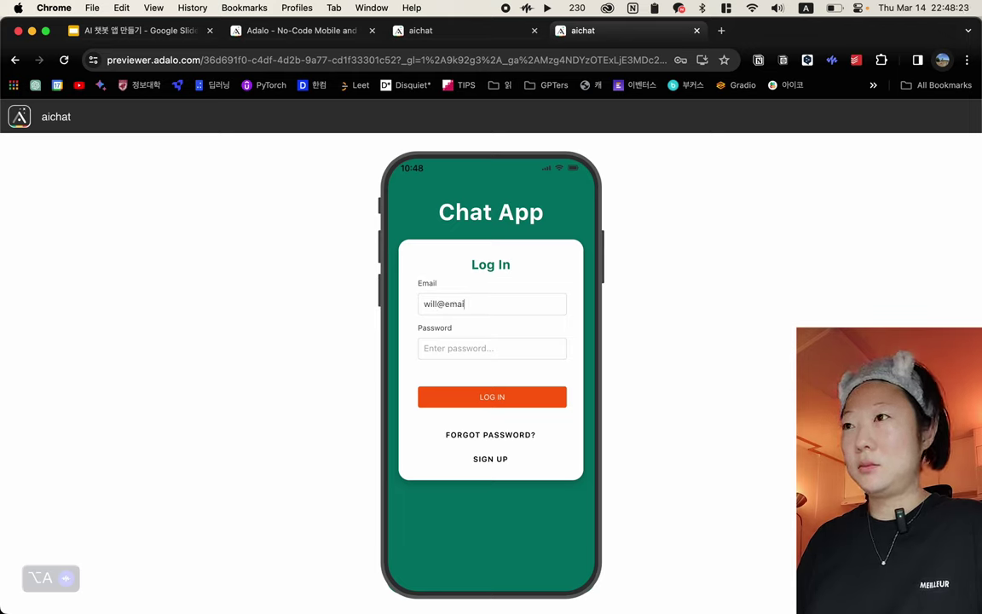
key("Tab")
type("1")
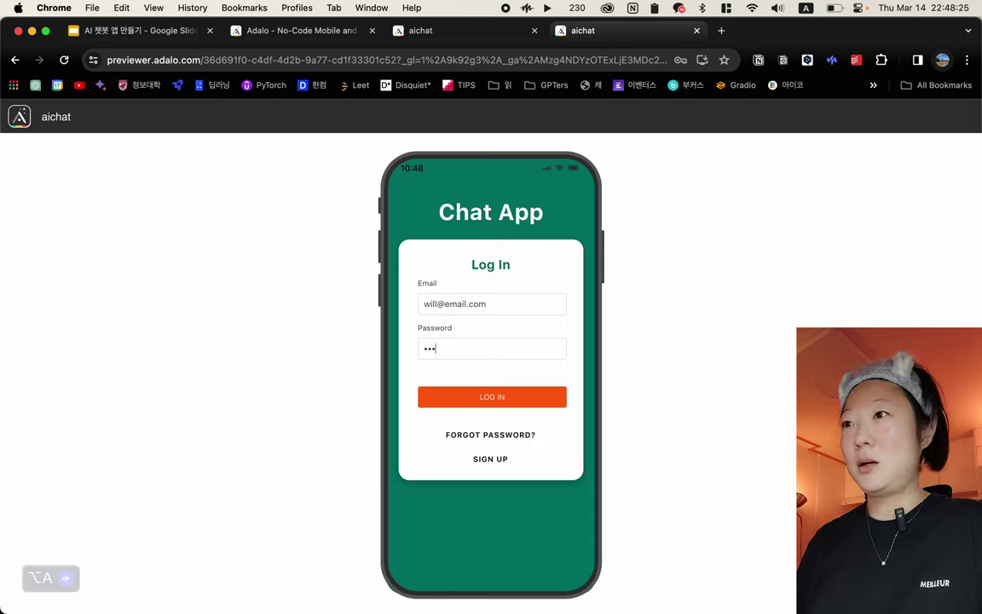
left_click(503, 404)
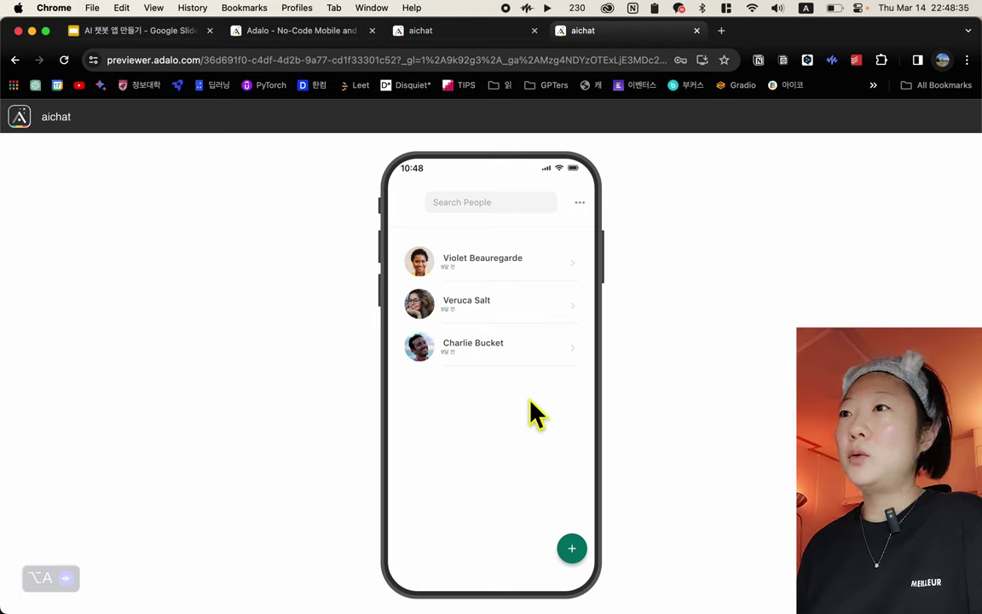
Open the second conversation and send the Korean message '왜 내 말에 대답 더 안해줘'
left_click(451, 309)
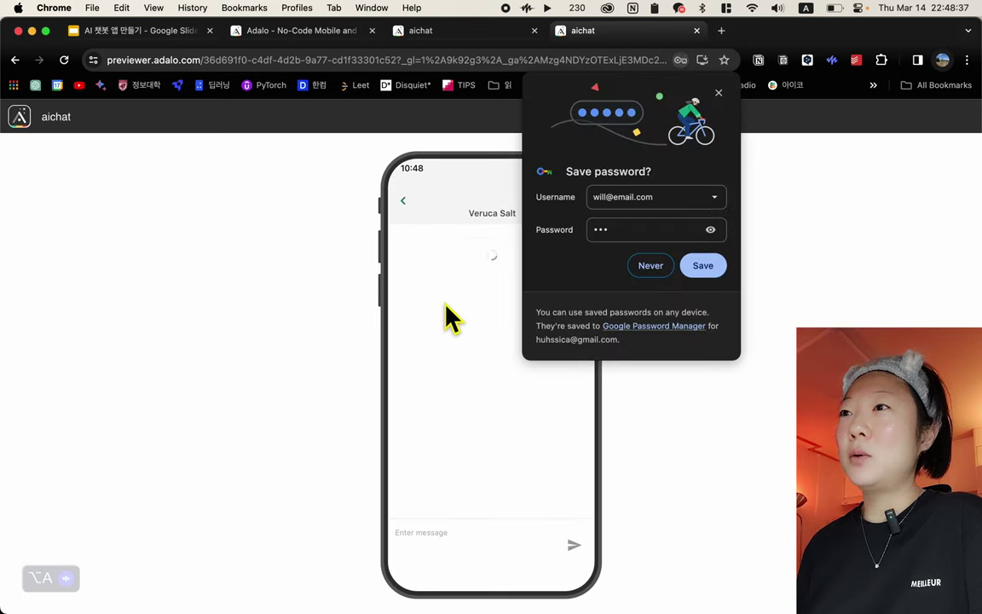
left_click(655, 273)
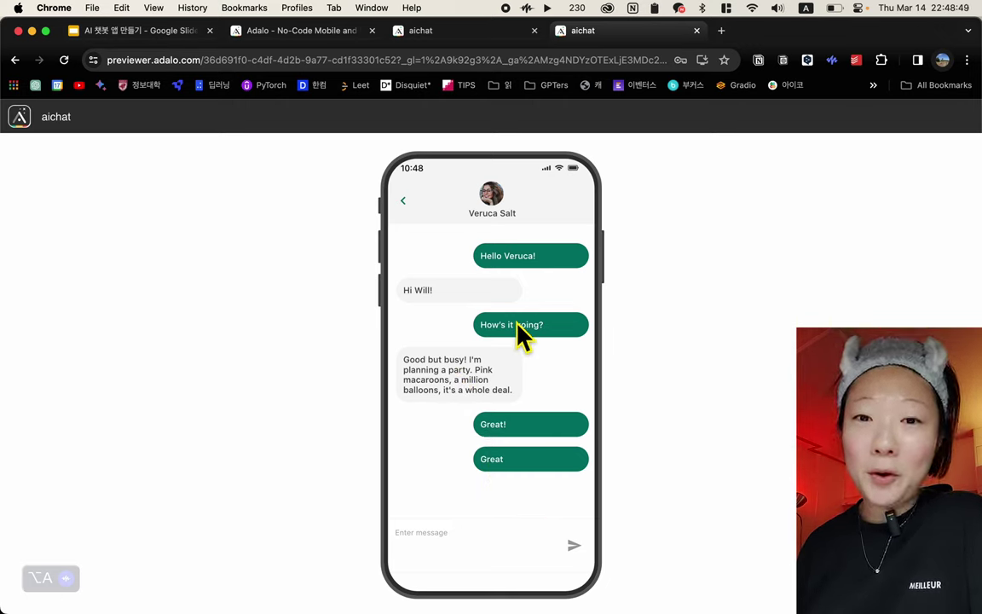
left_click(459, 535)
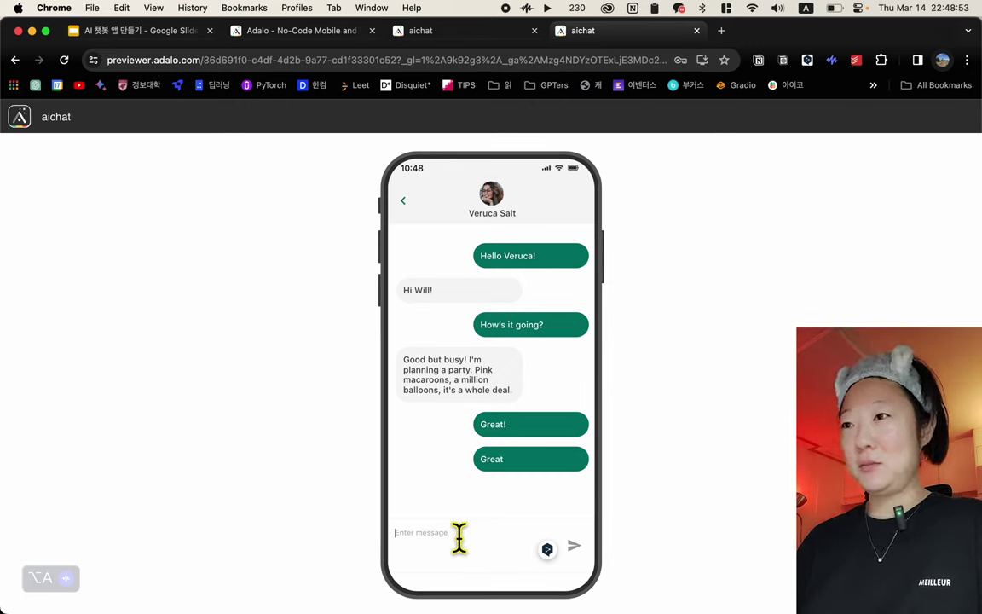
key("ctrl+space")
type("왜 내")
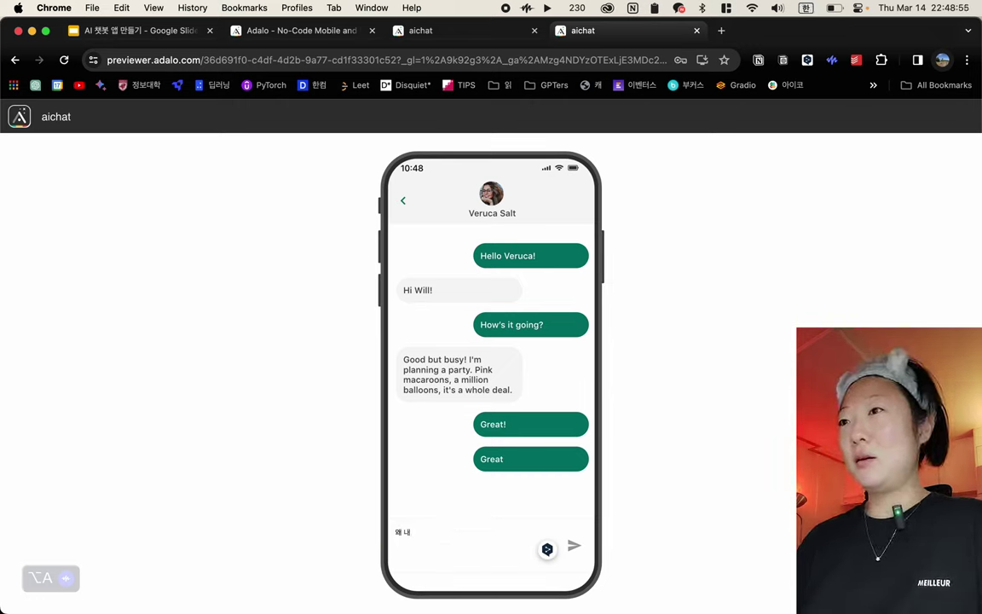
type(" 말에 대답 더 안해줘?")
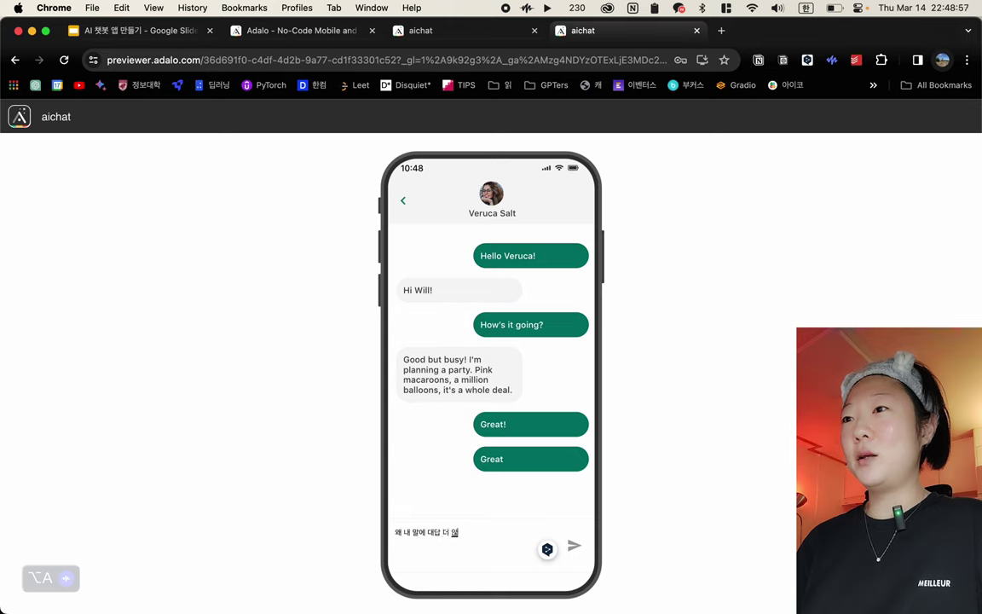
left_click(573, 546)
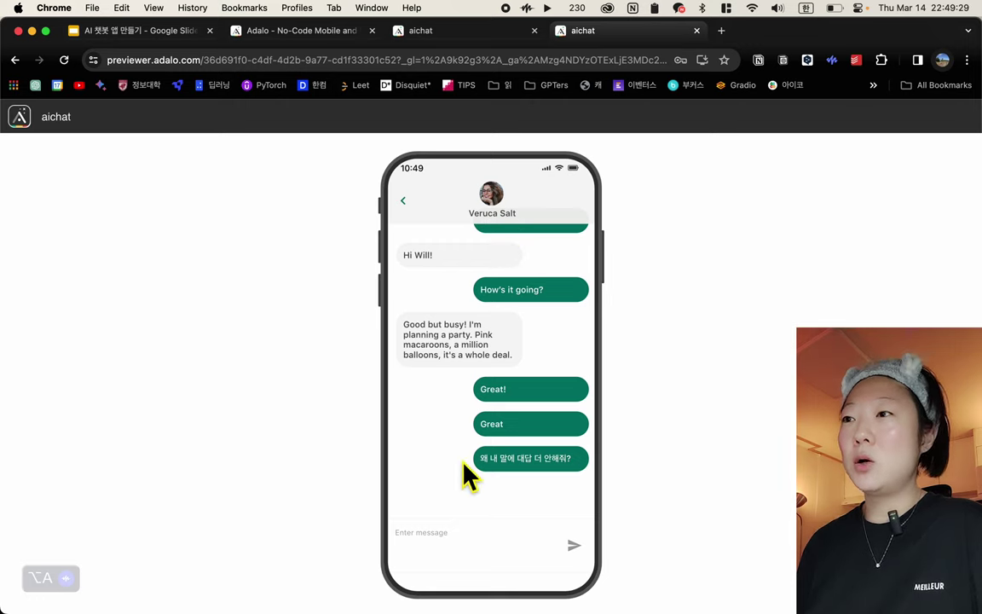
Send the follow-up message '질문을 입력할거야' in the chat
type("질문드릴")
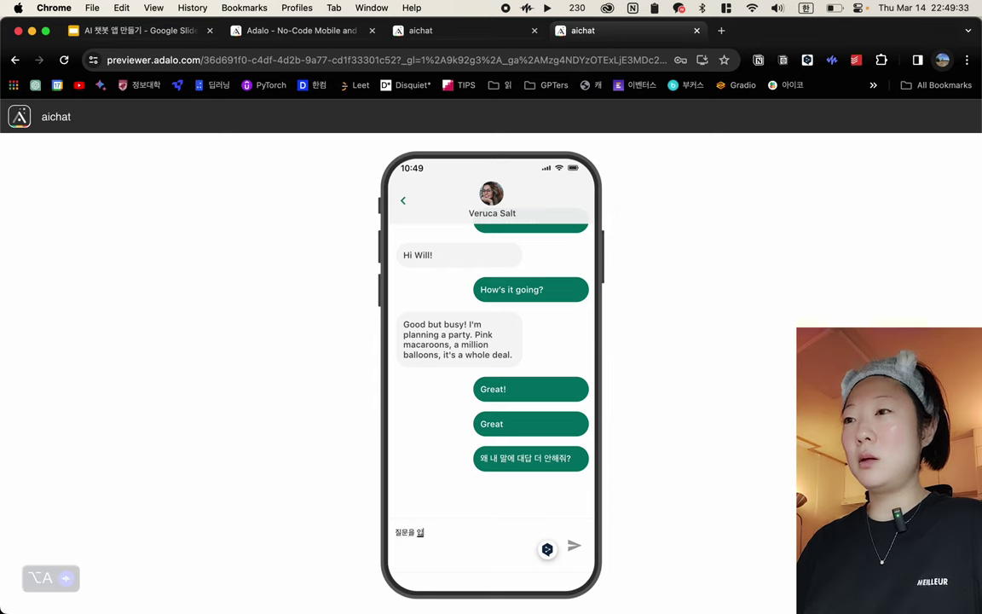
type("력하ㄹ게")
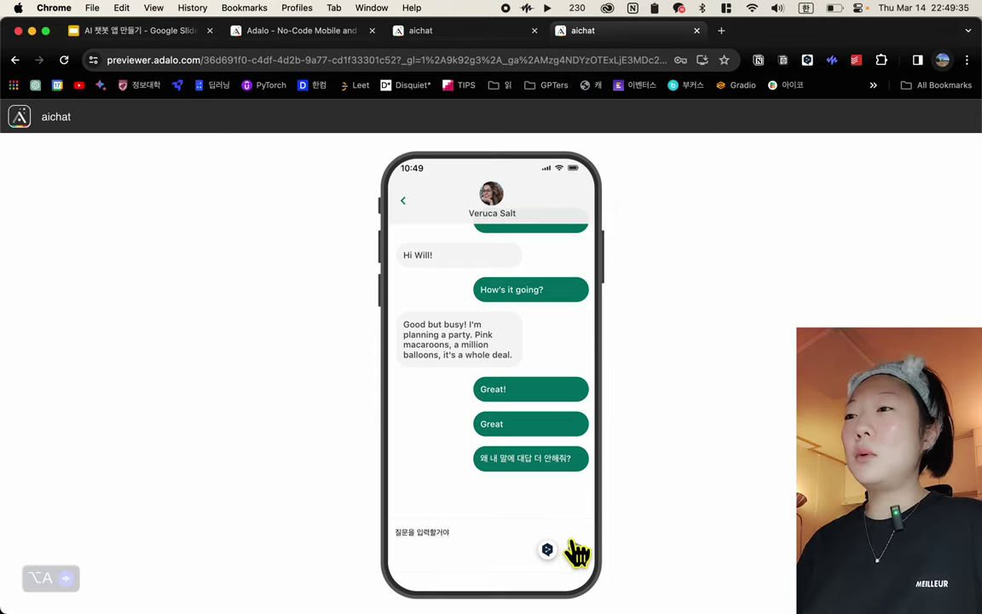
left_click(574, 546)
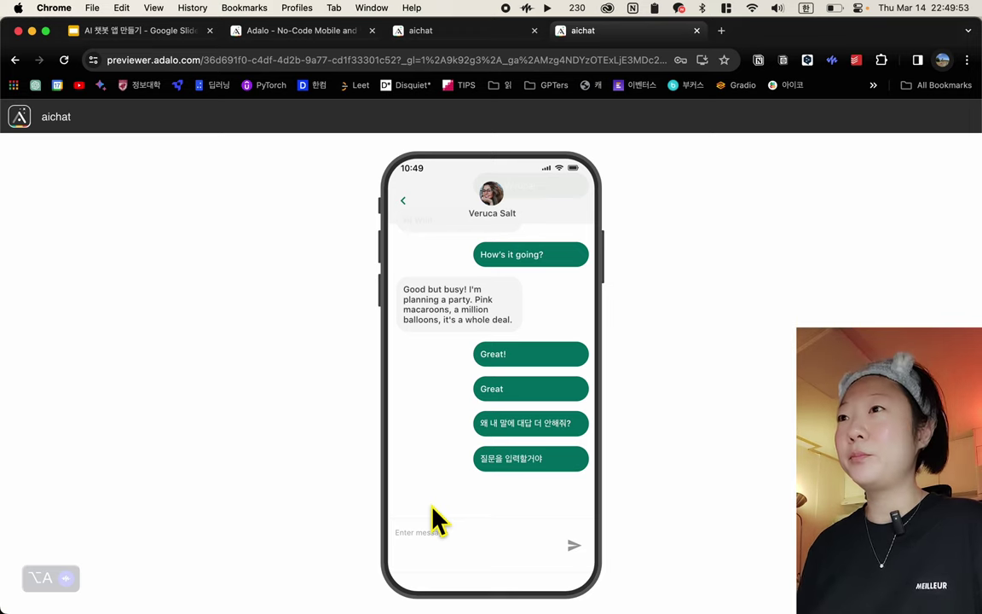
In the editor, select the Messaging screen to show Rectangle 15, Container and Rectangle 14
left_click(426, 34)
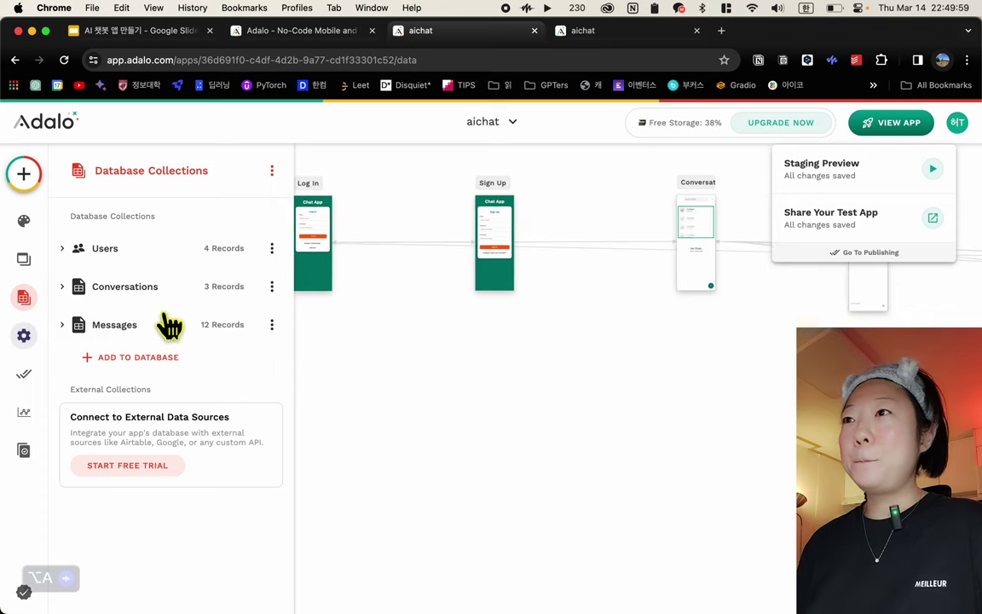
scroll(384, 311, "right", 4)
scroll(366, 307, "right", 3)
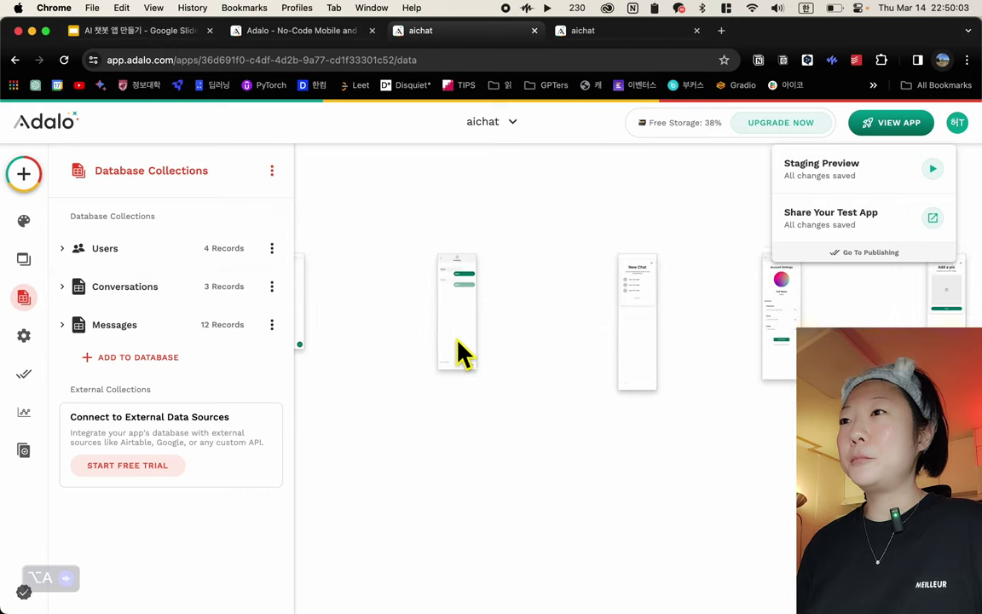
left_click(457, 339)
left_click(465, 256)
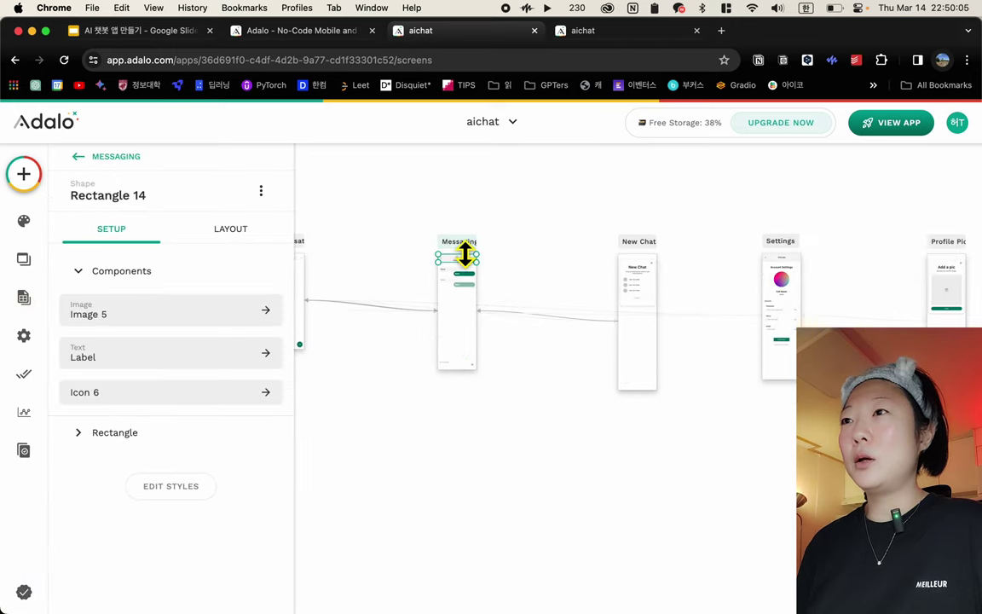
left_click(463, 249)
scroll(500, 357, "up", 10)
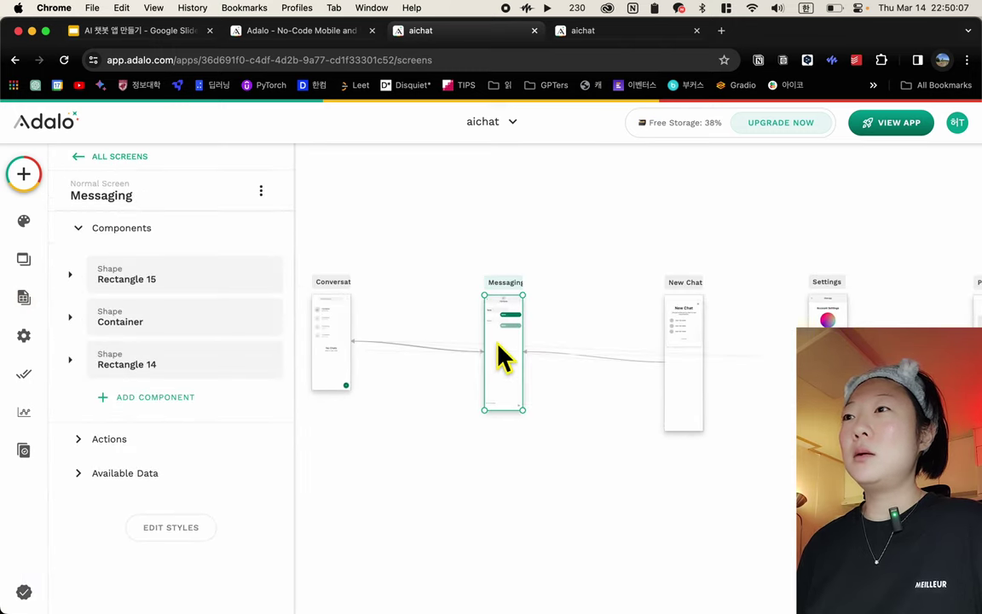
scroll(503, 358, "up", 2)
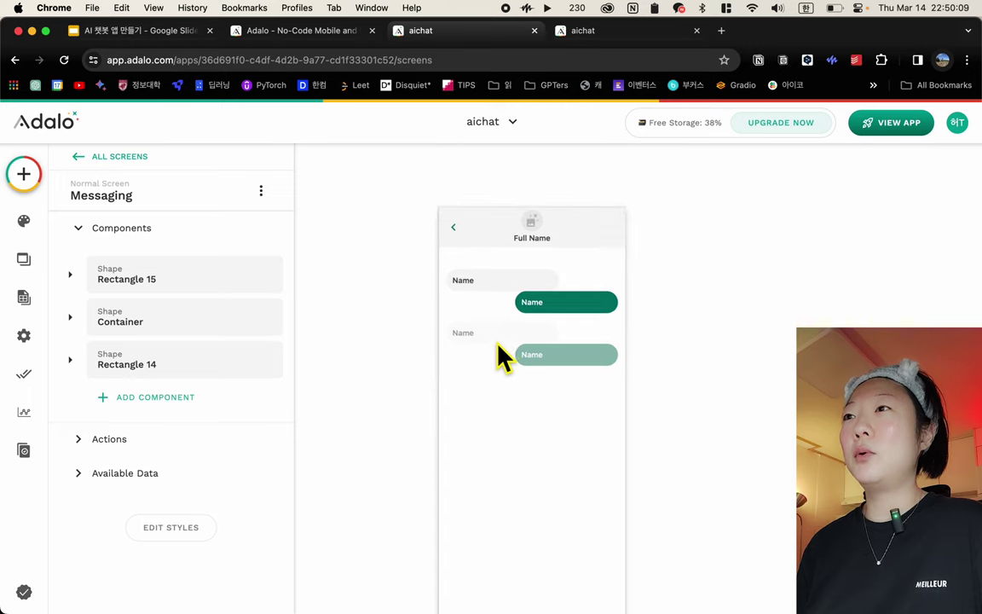
scroll(500, 350, "up", 10)
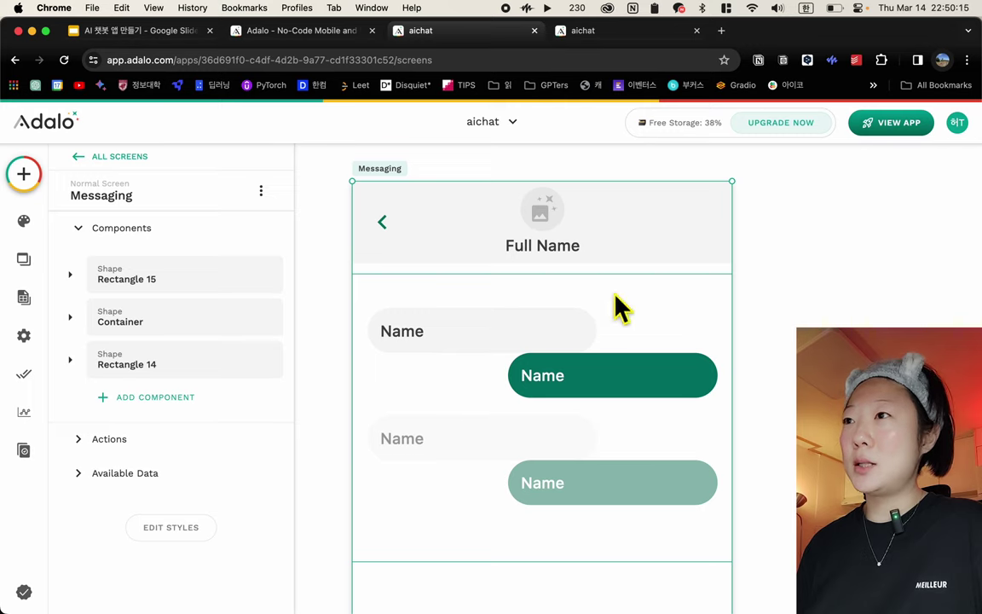
Select the message bar's send icon (Icon 7) to show its Create Message click action
scroll(575, 490, "down", 15)
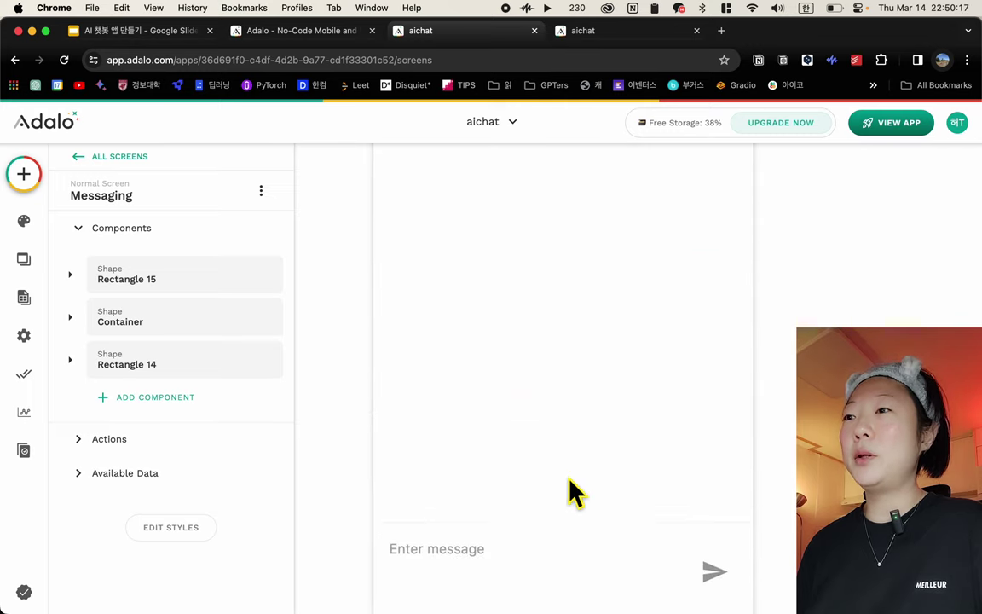
left_click(522, 422)
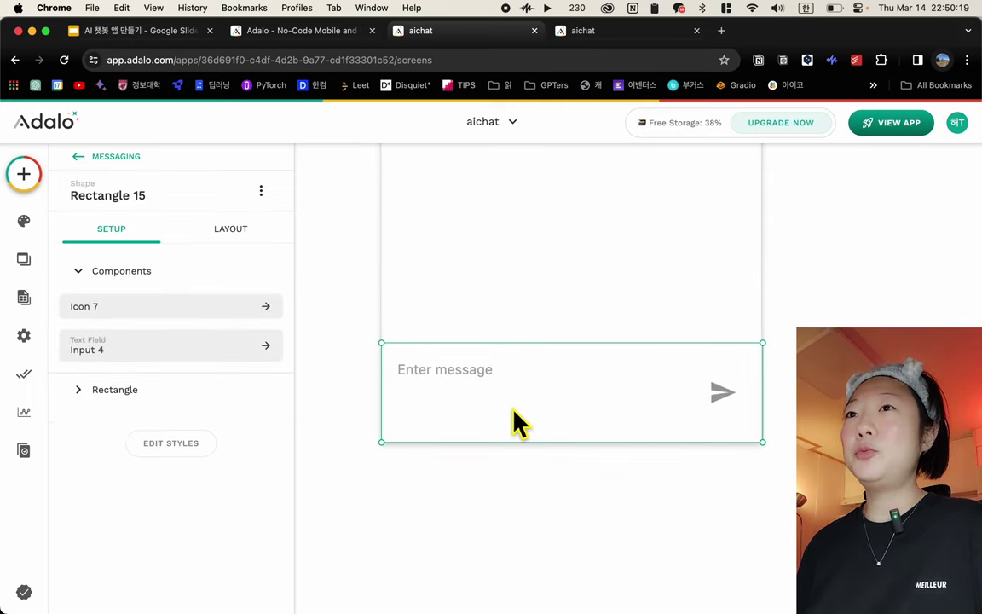
left_click(717, 399)
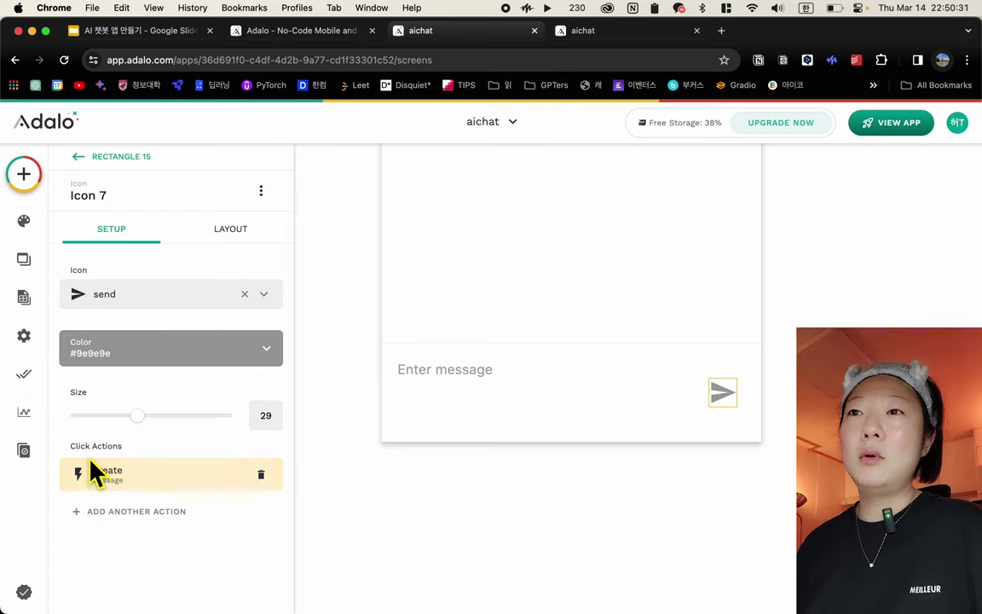
left_click(147, 491)
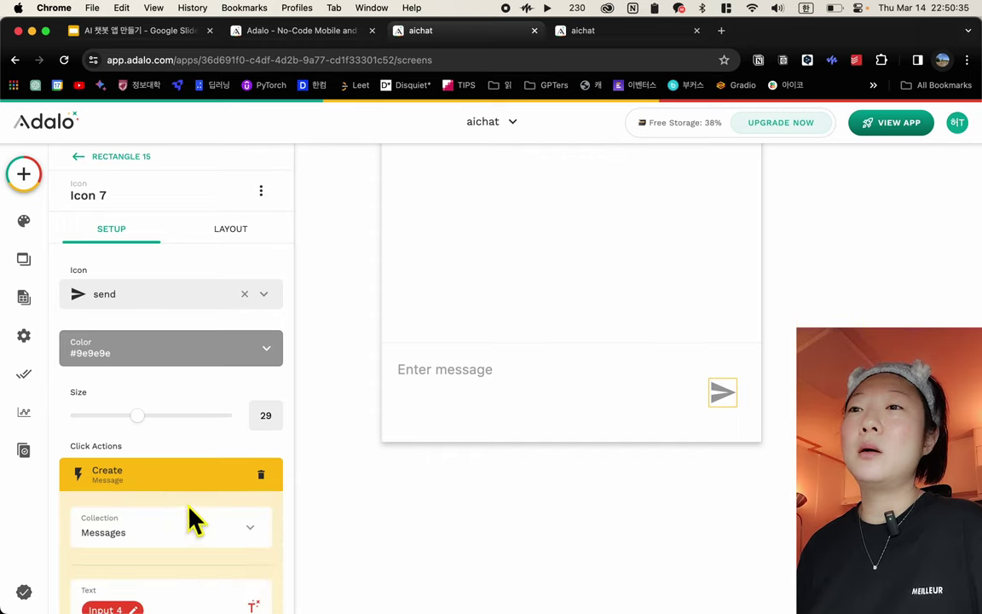
scroll(193, 522, "down", 3)
scroll(192, 428, "down", 2)
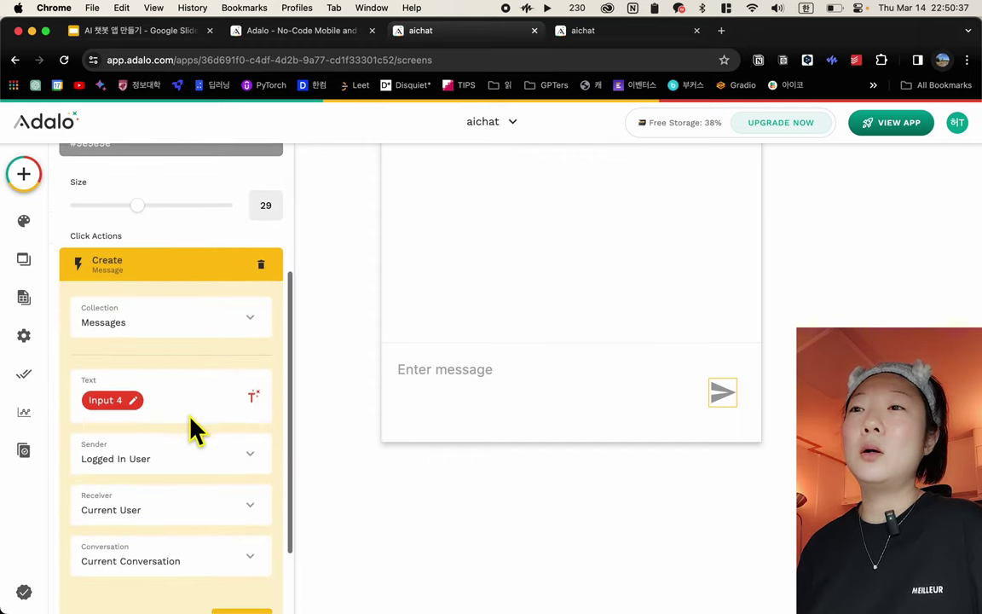
left_click(419, 381)
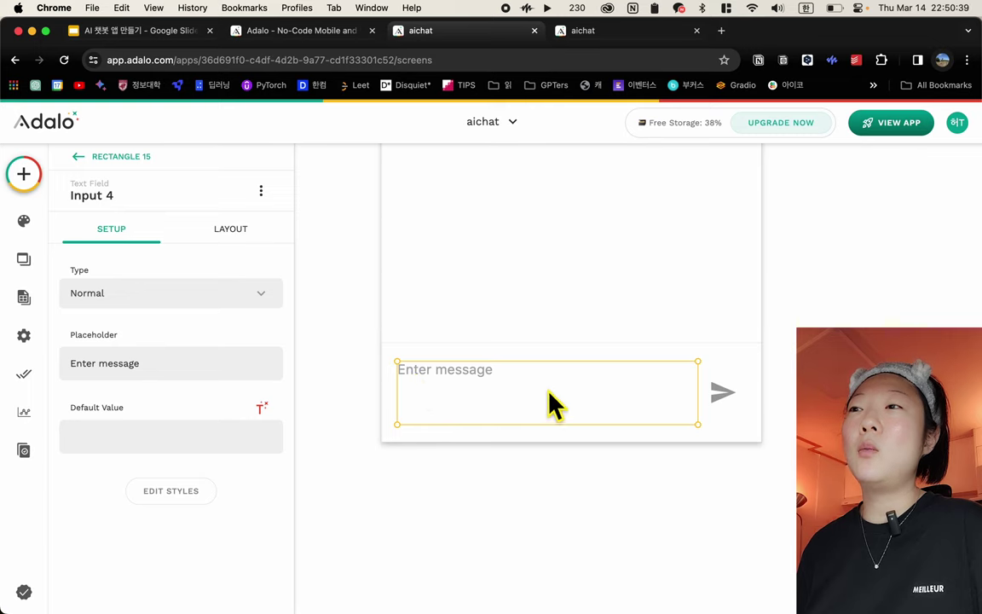
left_click(723, 397)
scroll(96, 520, "down", 3)
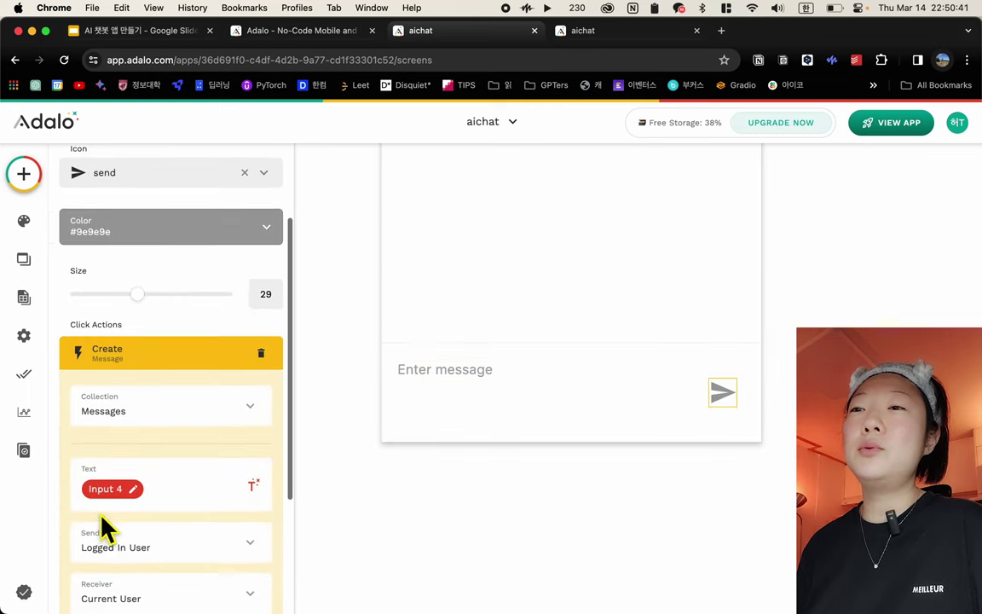
scroll(111, 503, "down", 2)
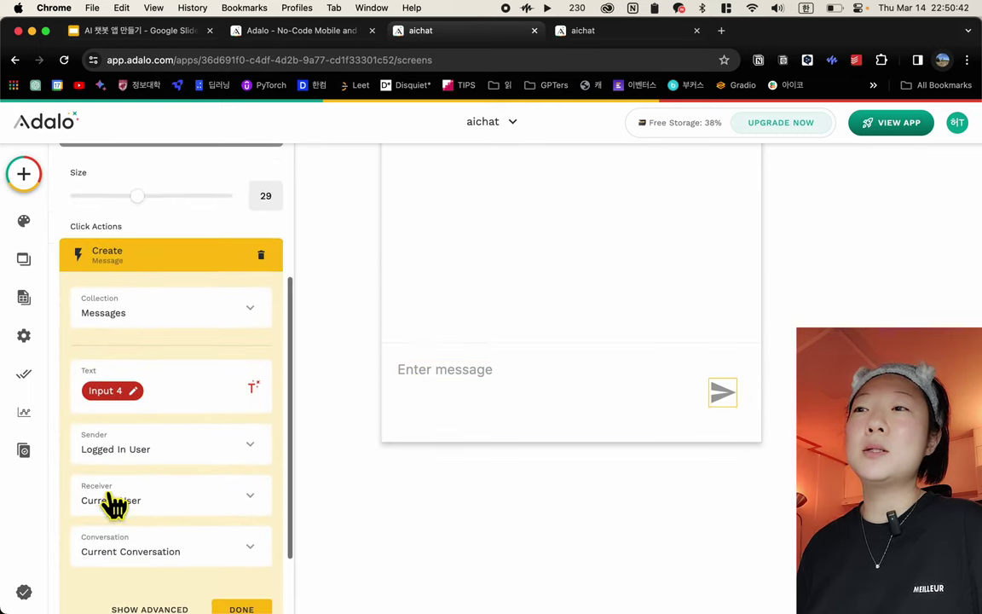
left_click(253, 388)
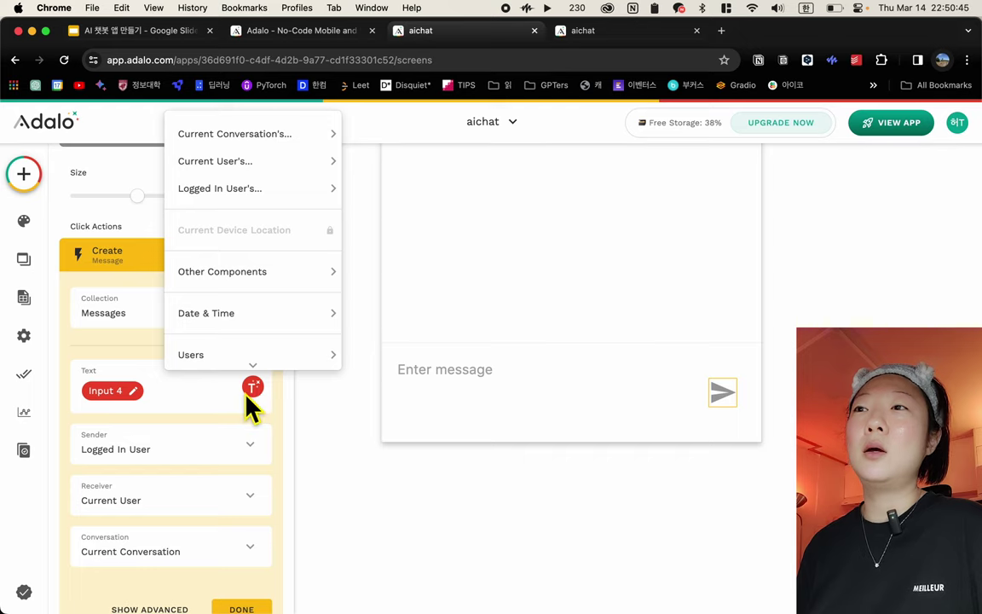
left_click(254, 388)
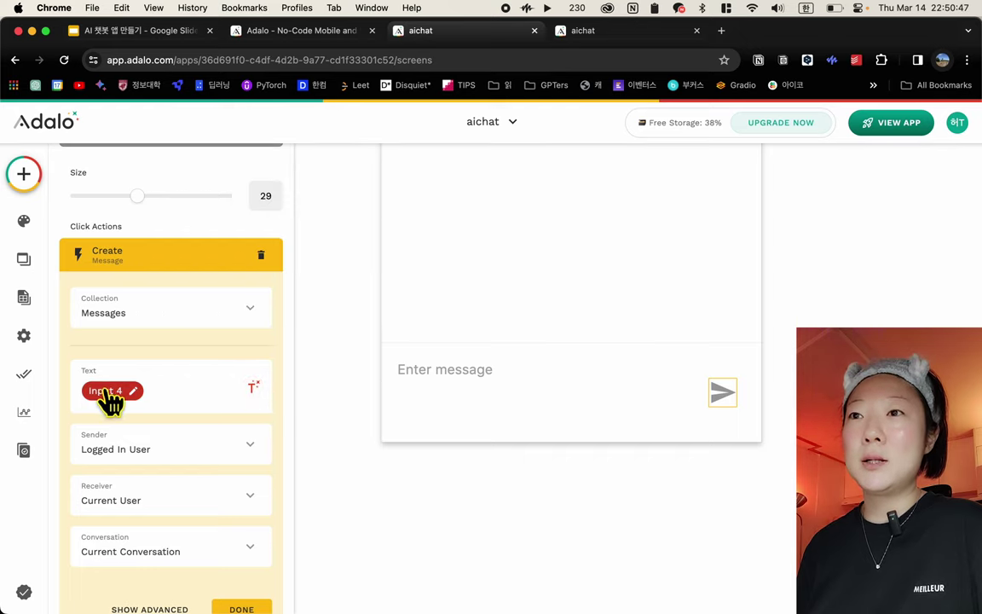
scroll(127, 394, "down", 2)
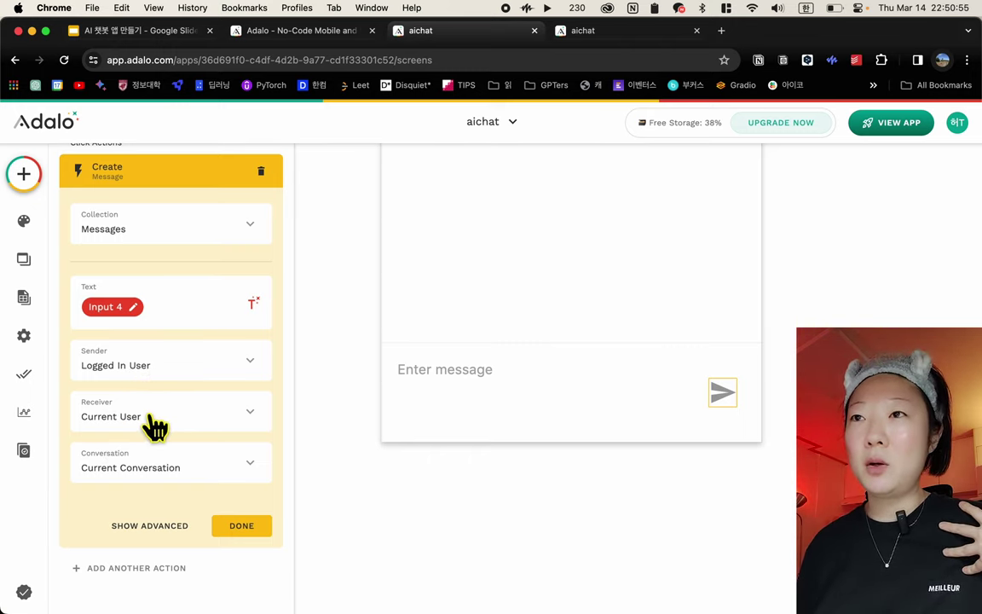
scroll(153, 428, "up", 2)
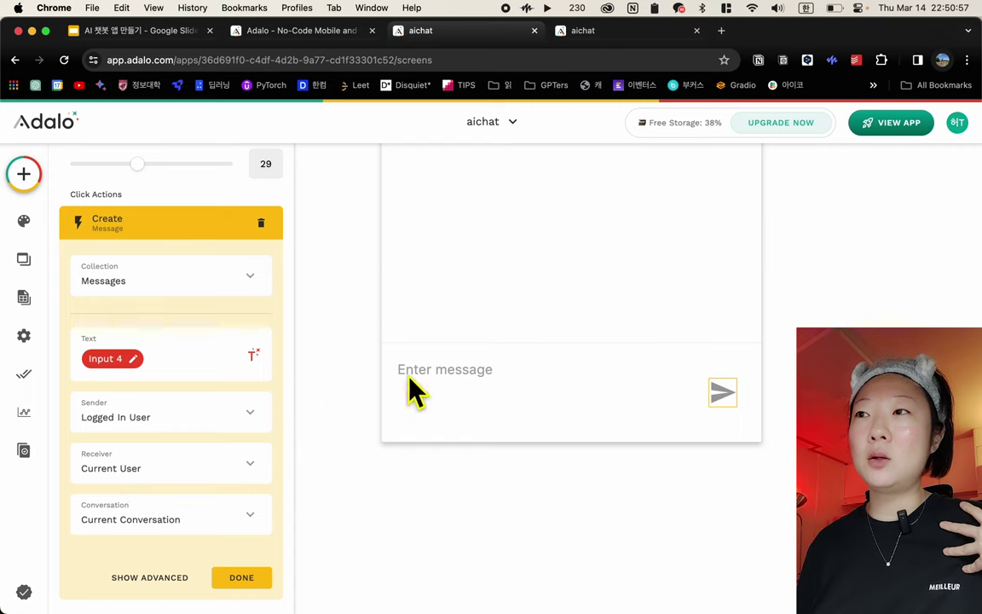
scroll(526, 377, "up", 10)
scroll(588, 256, "up", 3)
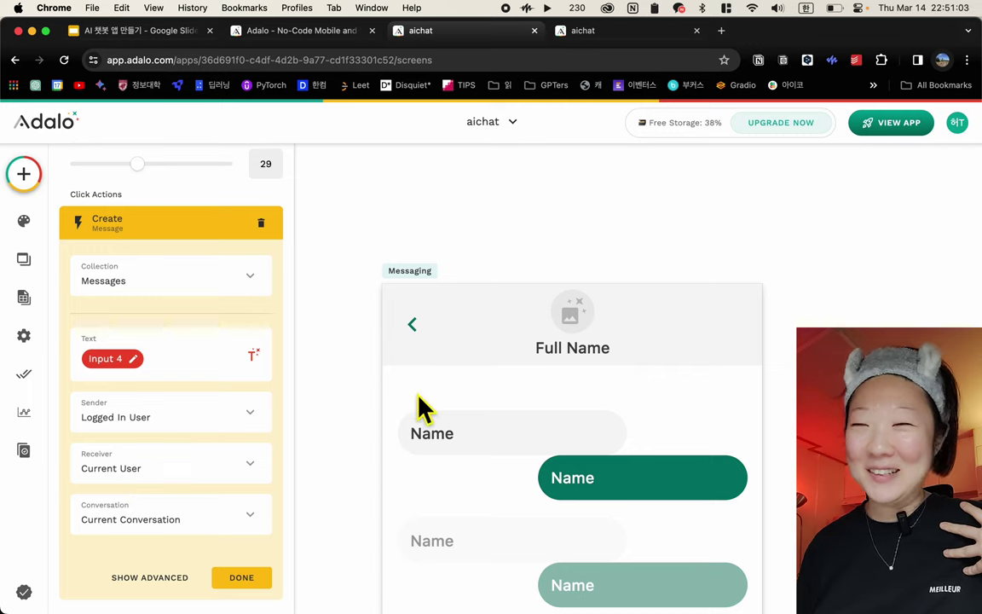
scroll(492, 399, "down", 10)
scroll(492, 399, "down", 5)
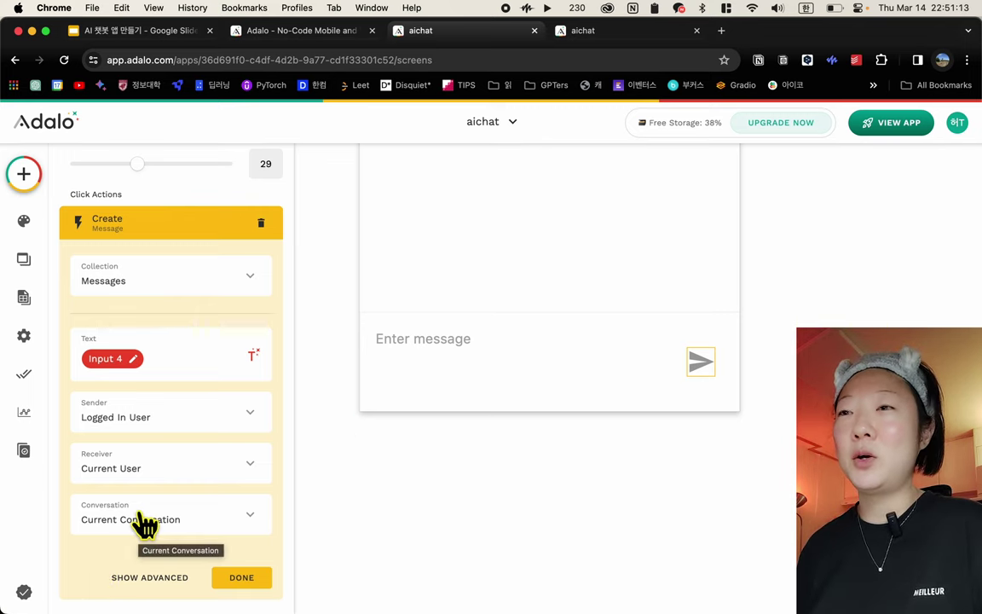
left_click(239, 580)
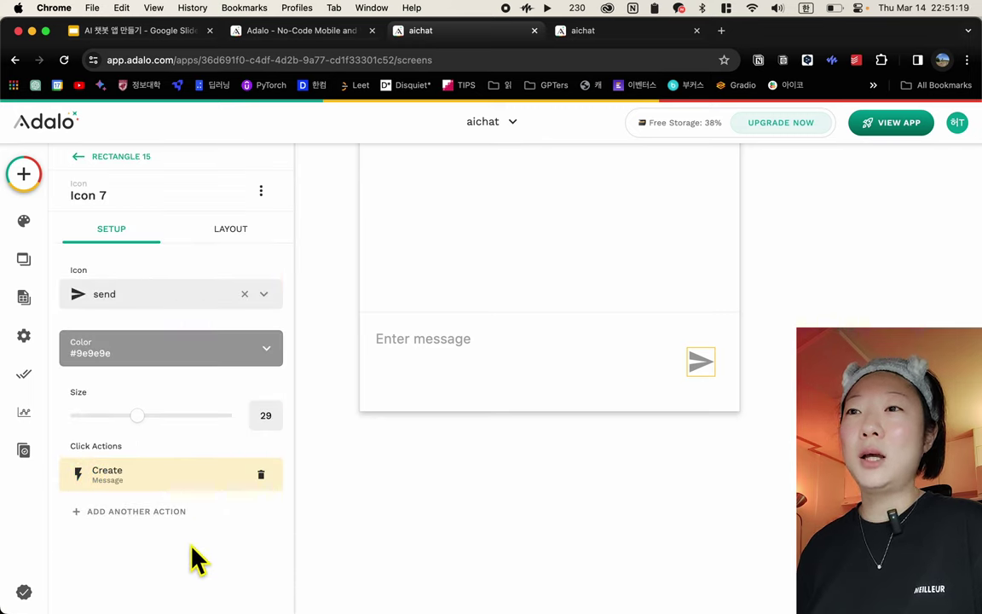
left_click(213, 480)
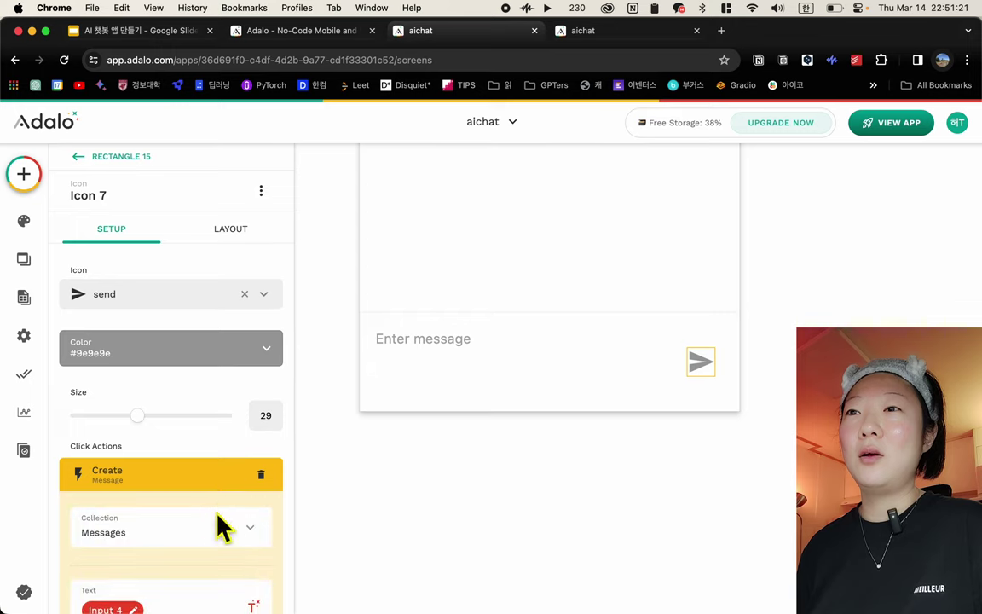
scroll(217, 537, "down", 5)
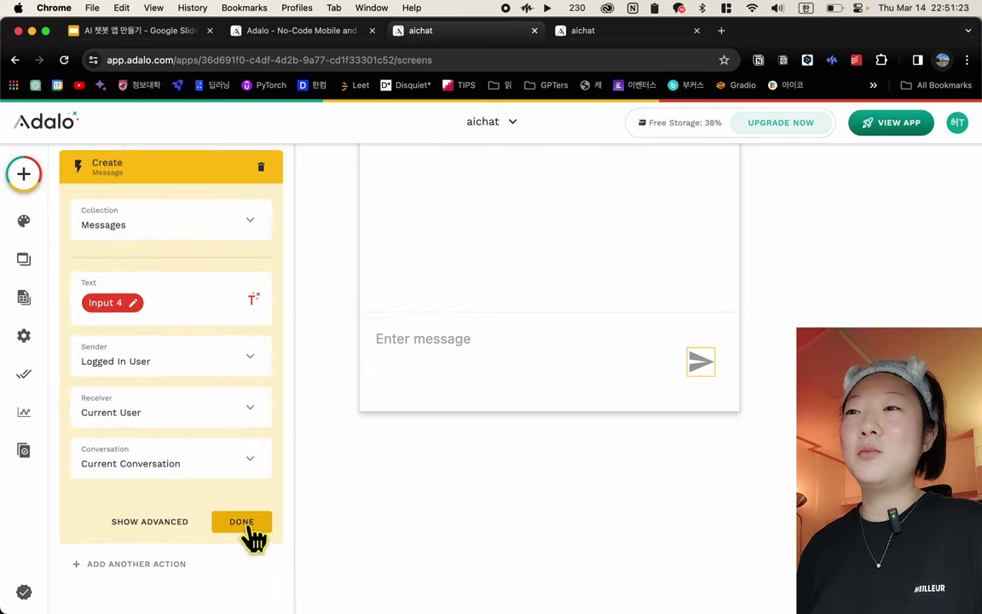
left_click(242, 522)
scroll(519, 454, "up", 4)
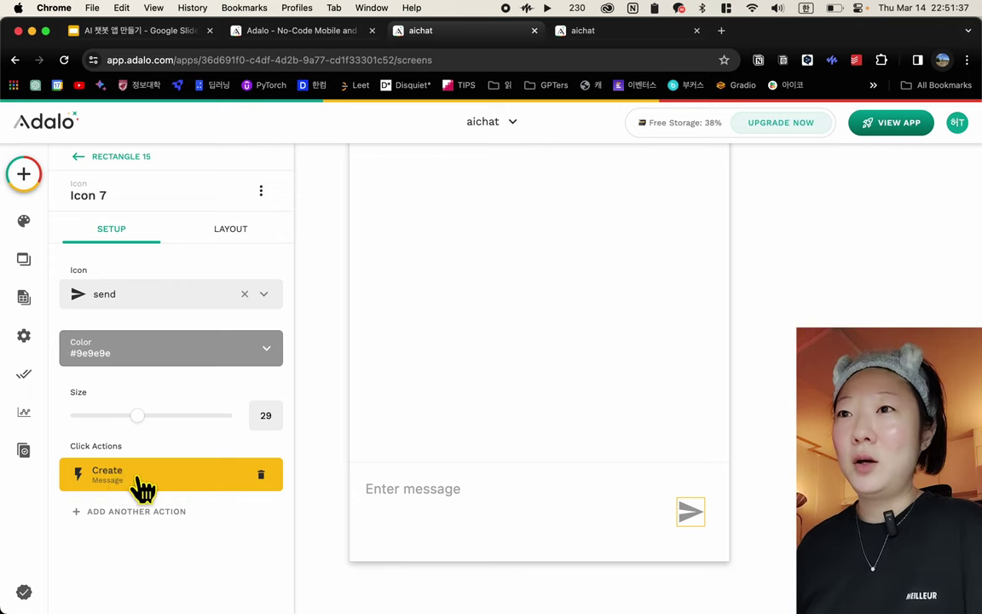
Add another Create Message action: Sender Current User, Receiver Logged In User, Conversation Current Conversation
left_click(137, 514)
mouse_move(189, 256)
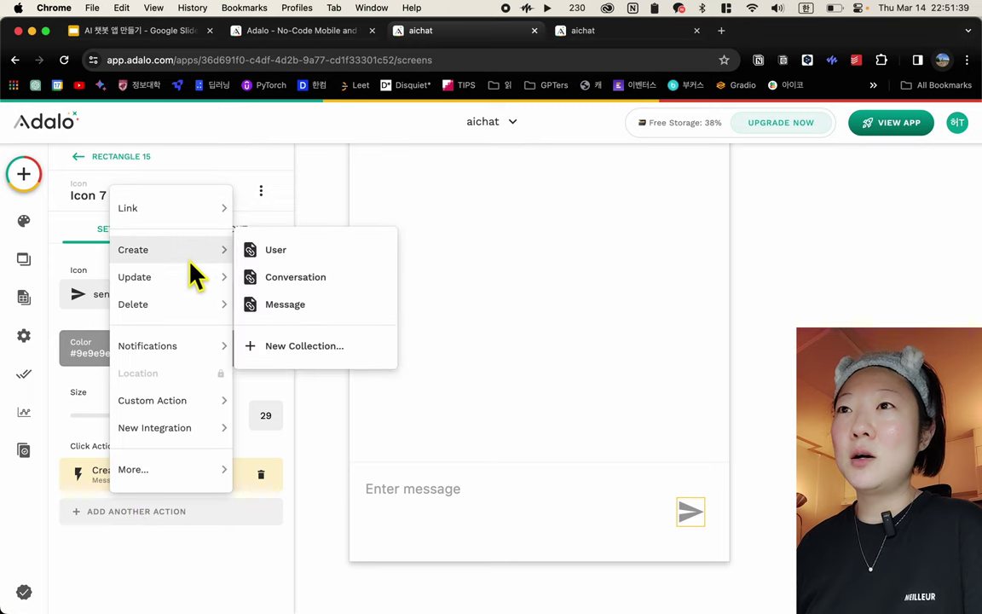
left_click(283, 314)
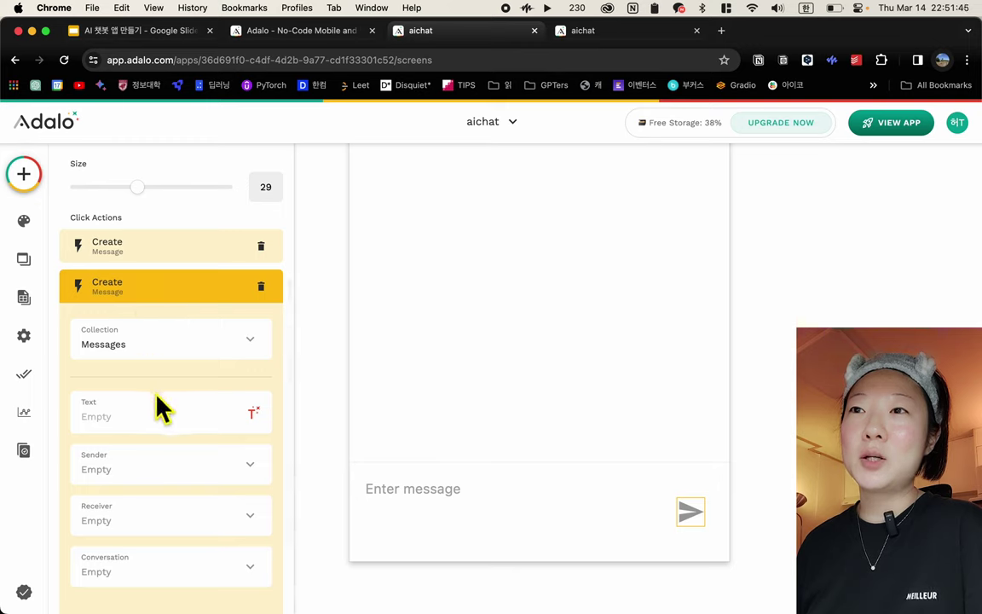
left_click(137, 473)
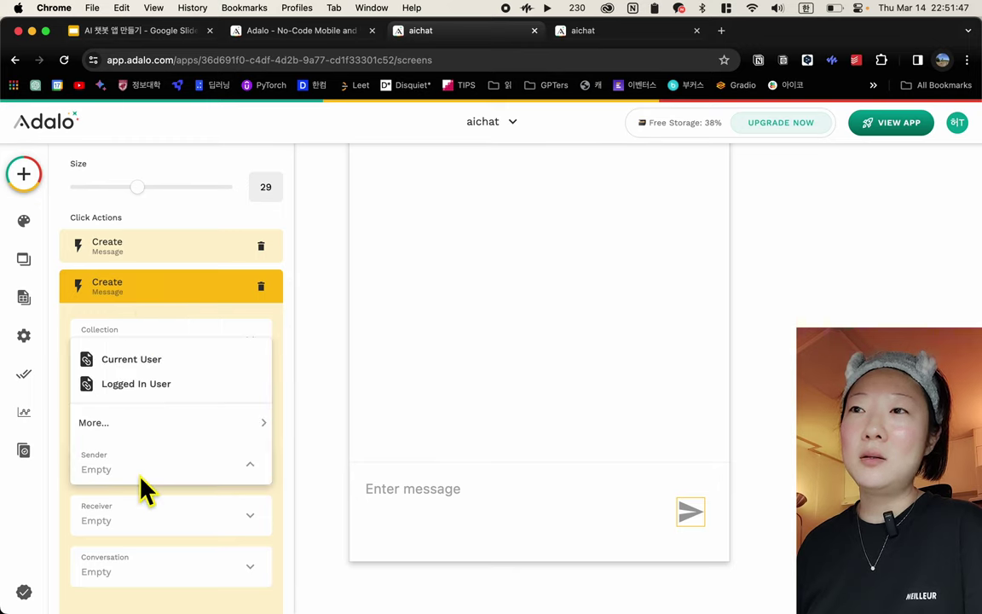
left_click(165, 376)
left_click(140, 535)
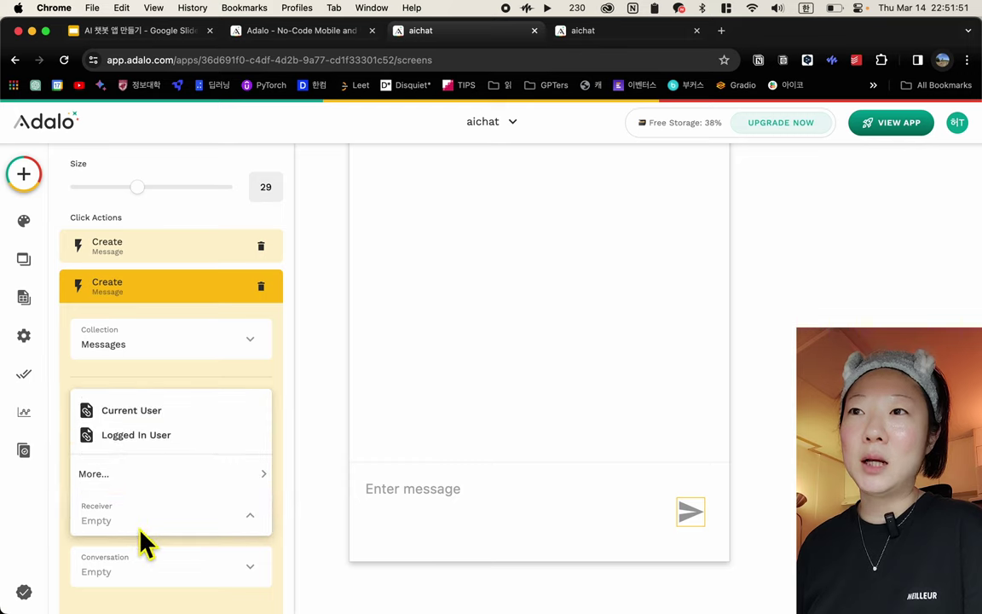
mouse_move(175, 478)
left_click(155, 436)
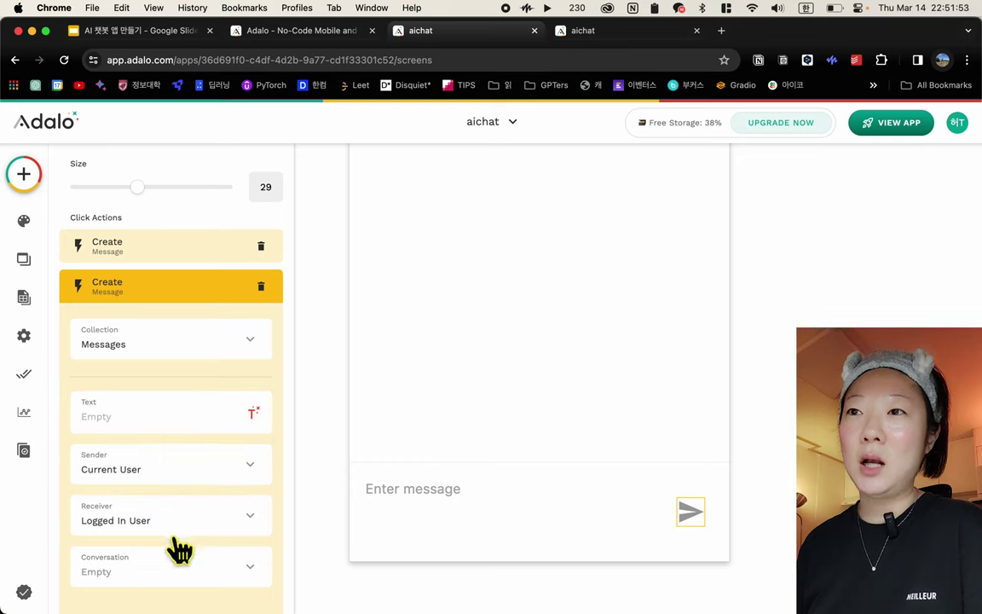
left_click(181, 572)
left_click(194, 496)
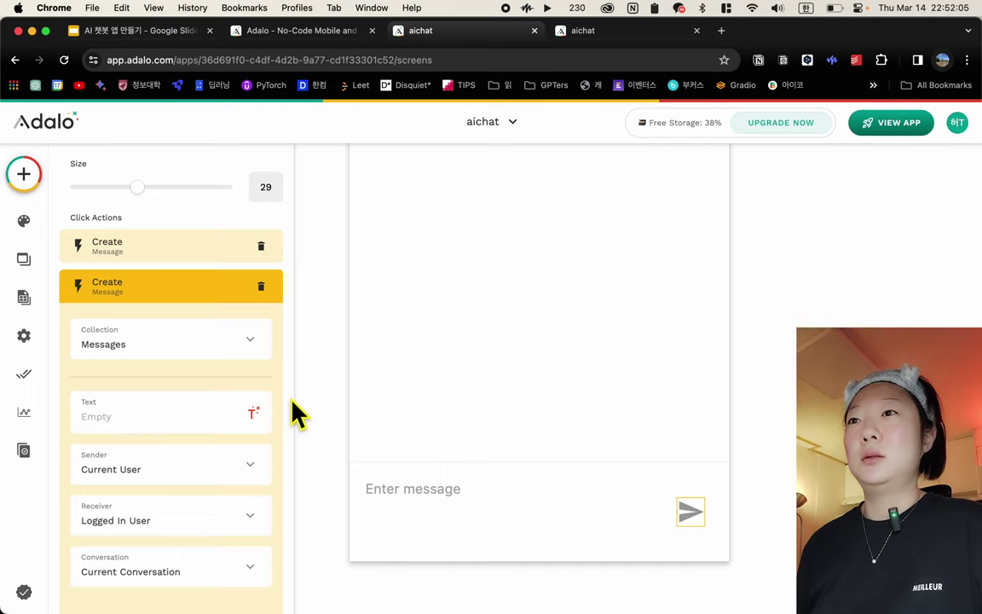
Close the action panel, then expand the API Keys section in the app Settings
left_click(330, 394)
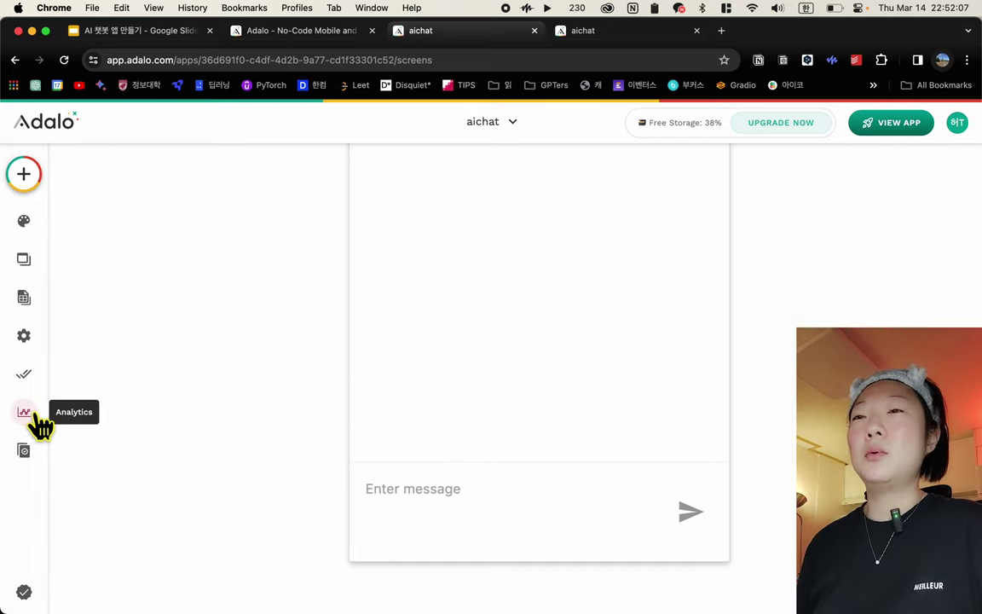
left_click(32, 341)
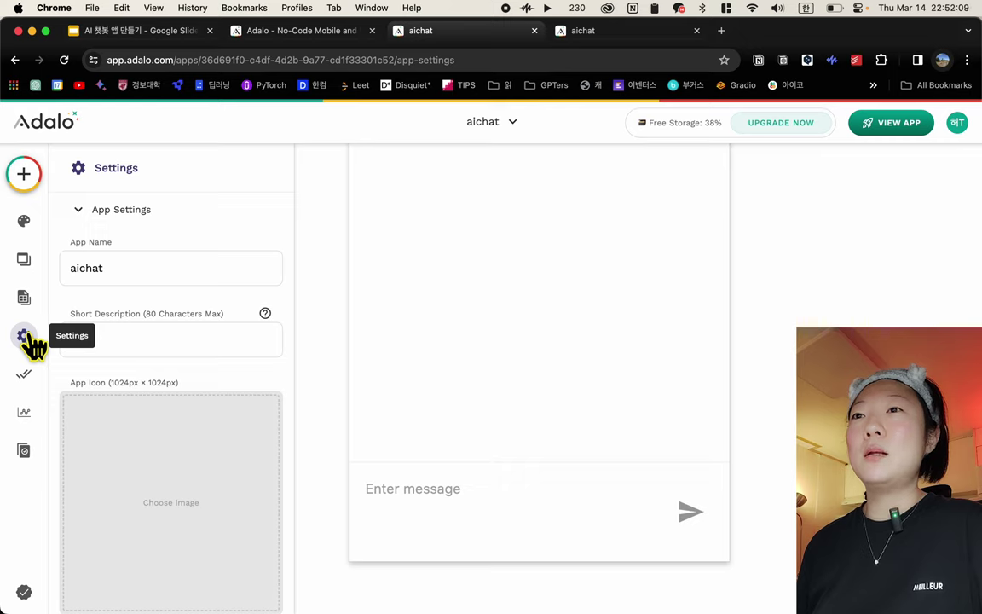
scroll(222, 477, "down", 5)
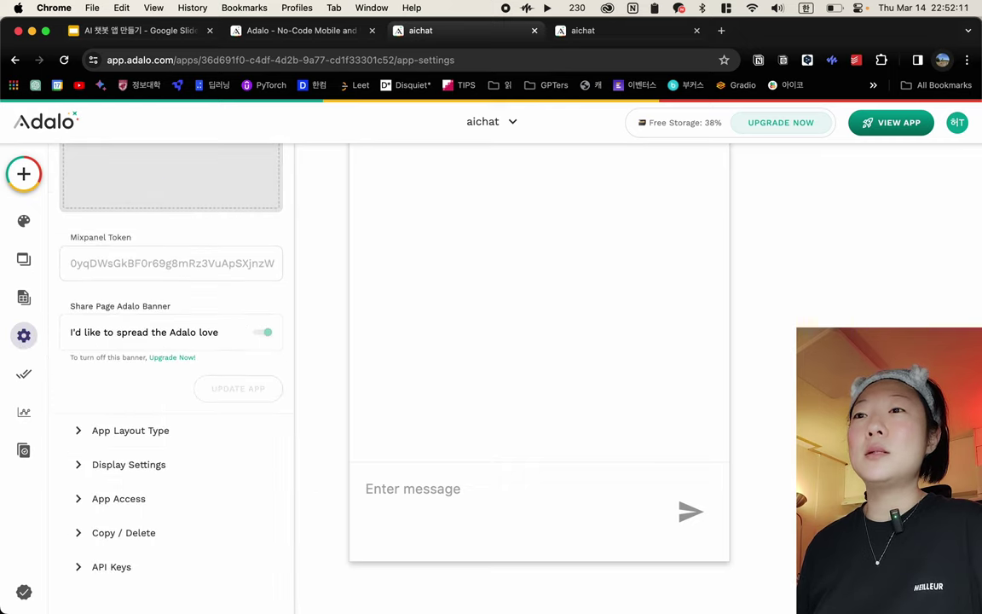
left_click(76, 567)
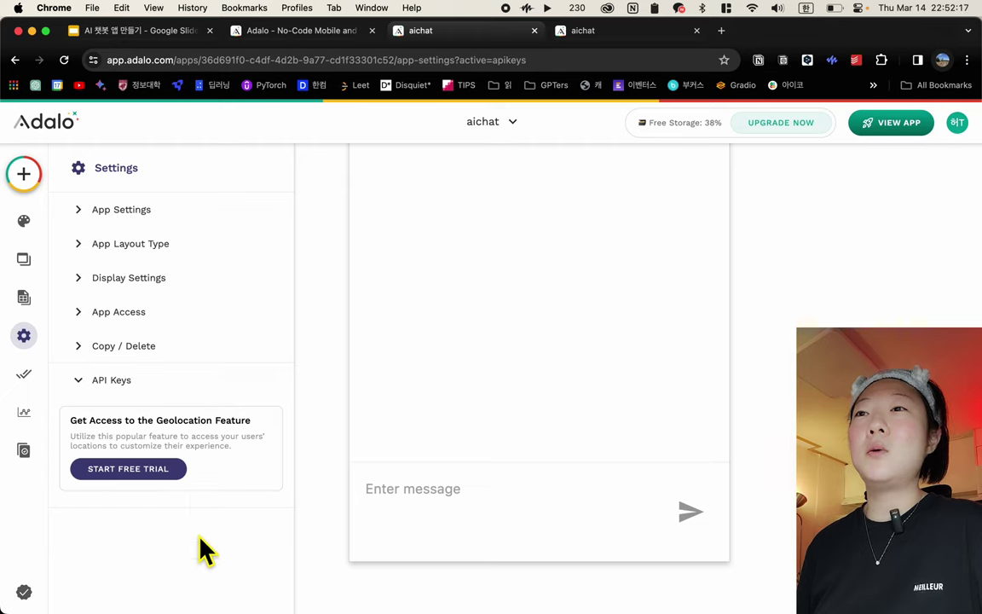
Start the 14-day premium free trial and dismiss the Geolocation confirmation
left_click(130, 483)
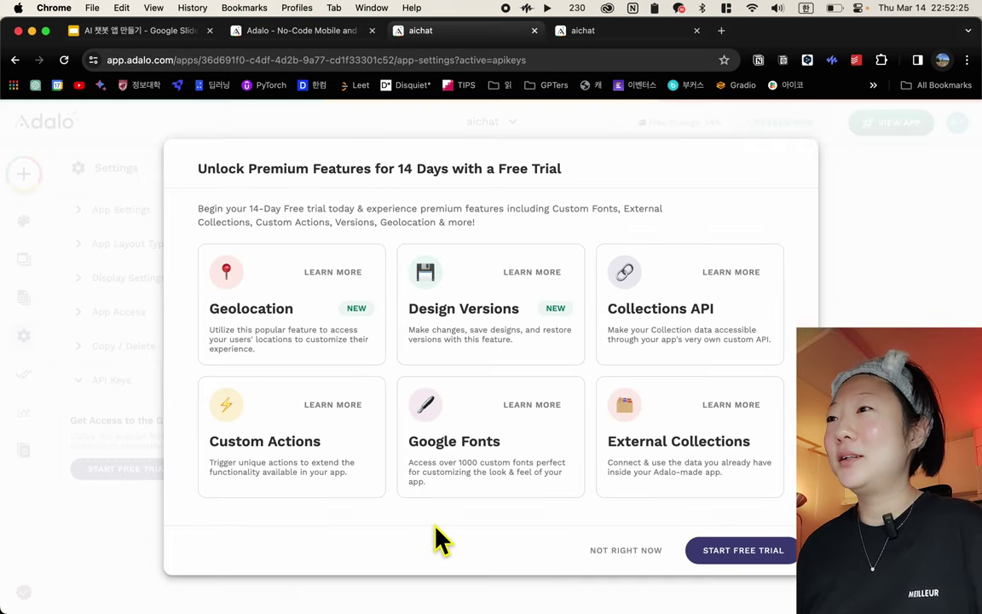
left_click(699, 550)
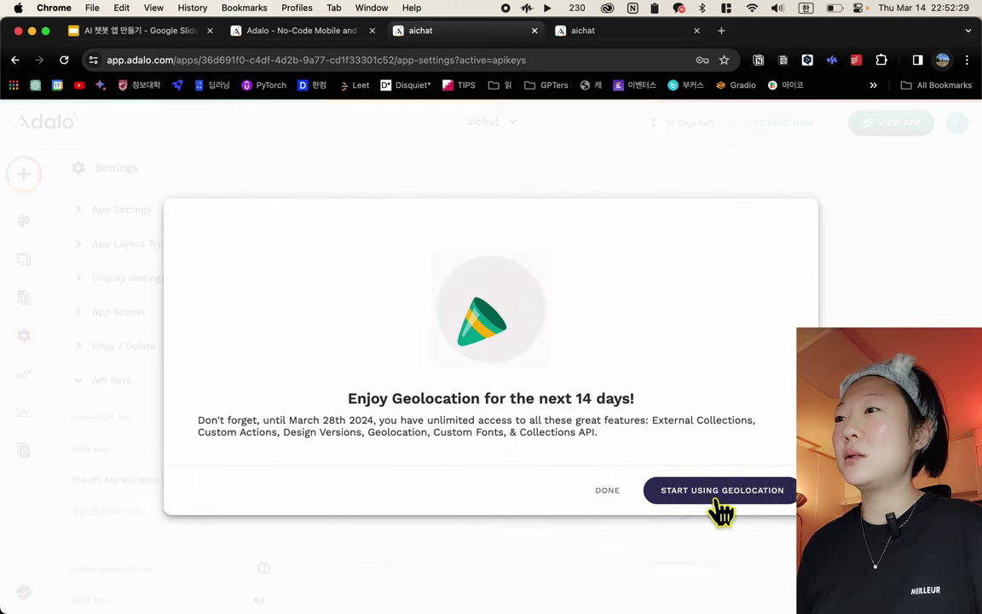
left_click(610, 492)
scroll(170, 480, "down", 4)
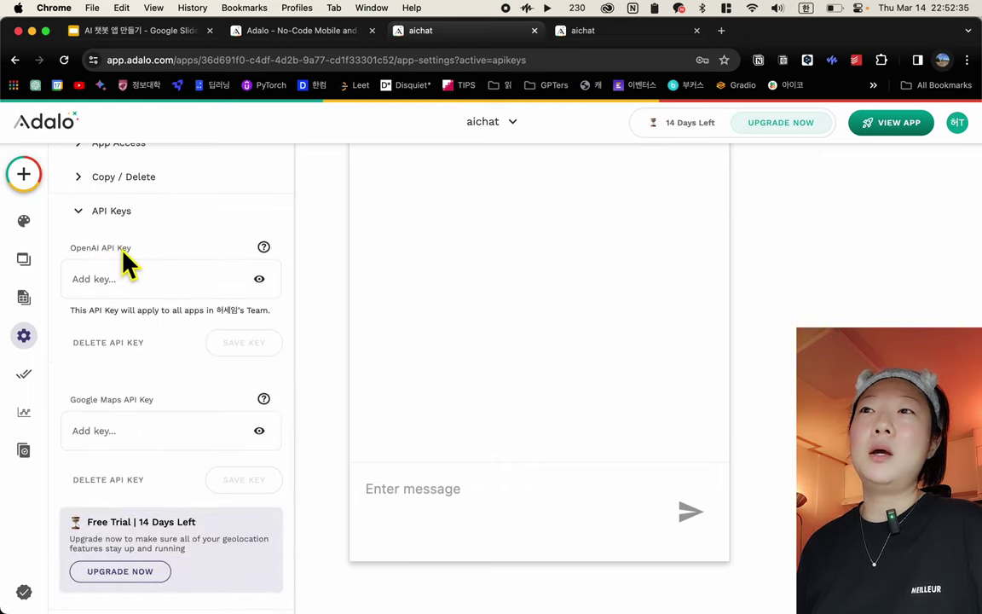
Search Google for 'openai' in a new tab and open the OpenAI API platform
left_click(721, 31)
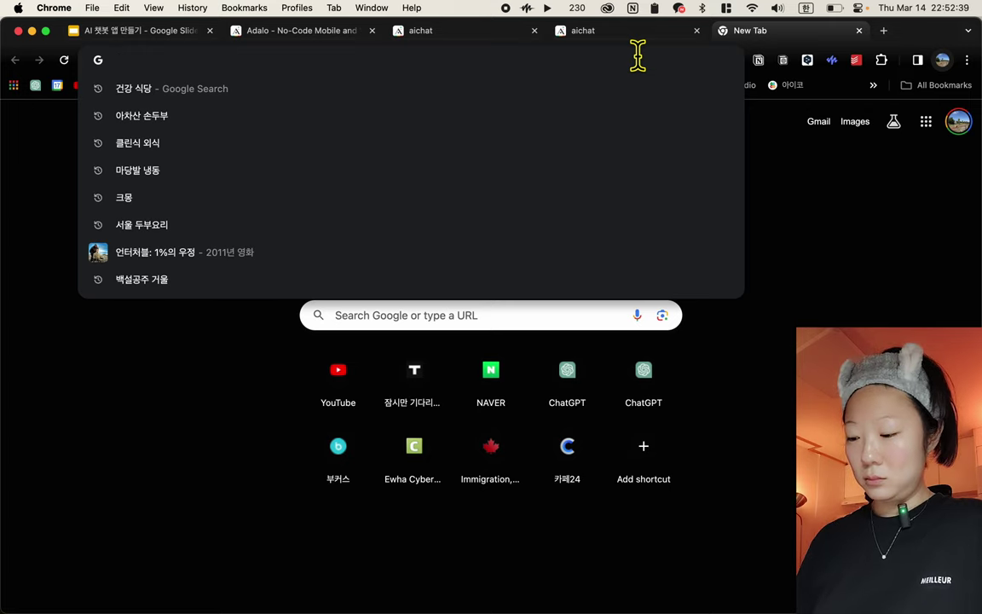
type("ㅐㅔ두")
key("Down")
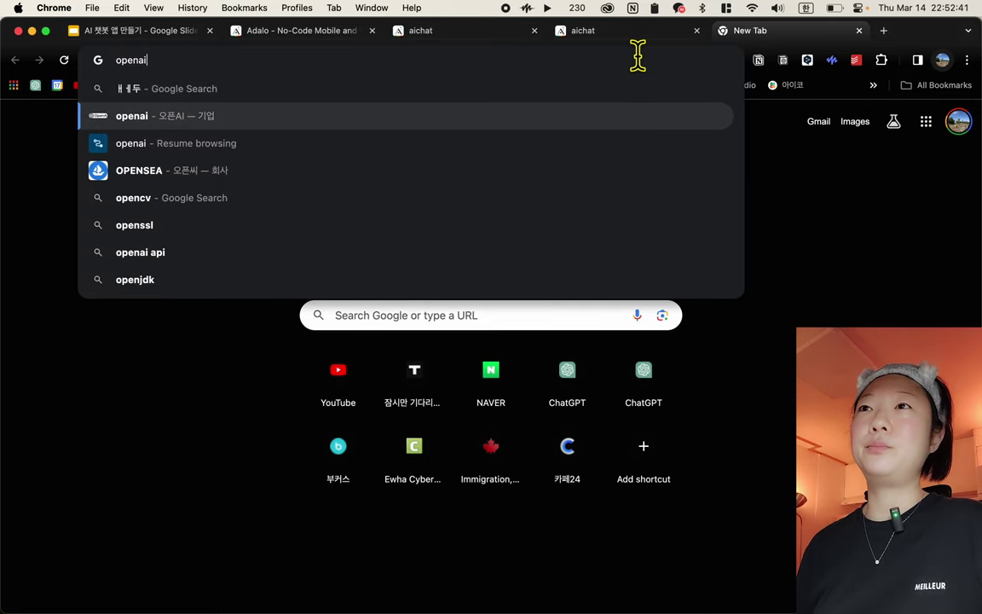
key("Return")
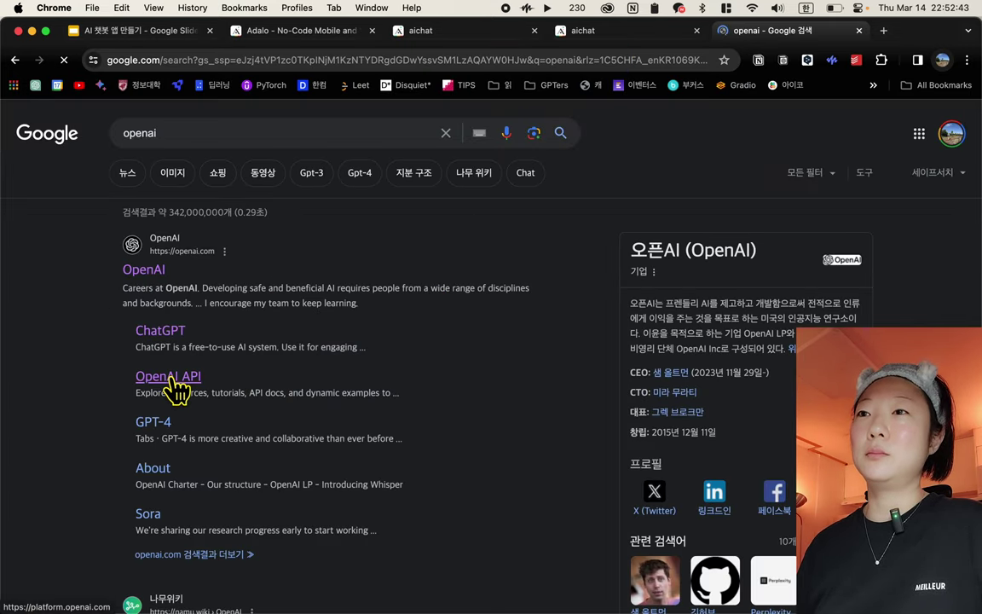
left_click(171, 378)
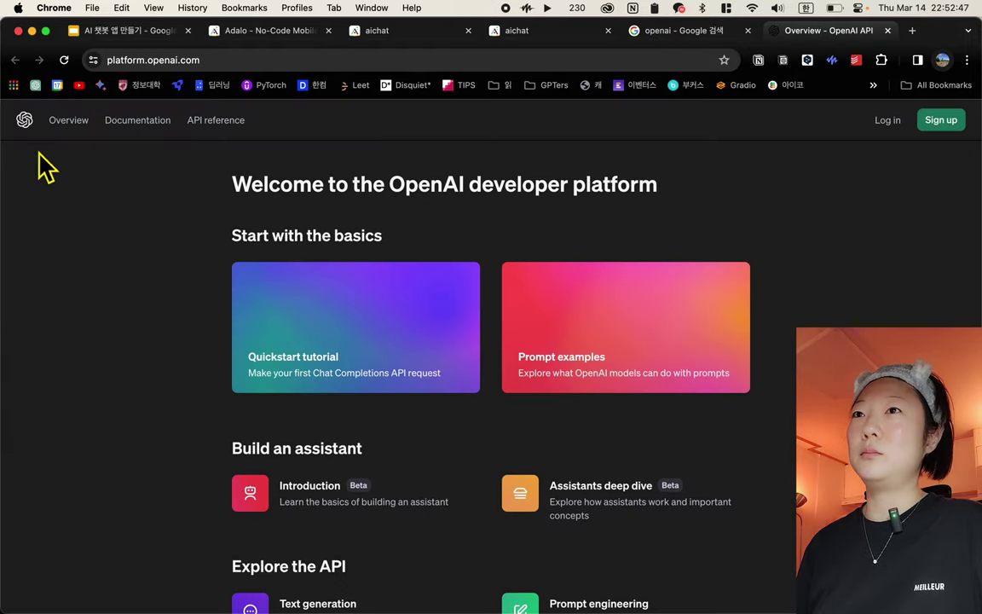
Log in to OpenAI Platform via Continue with Google, choosing the Google account
left_click(887, 121)
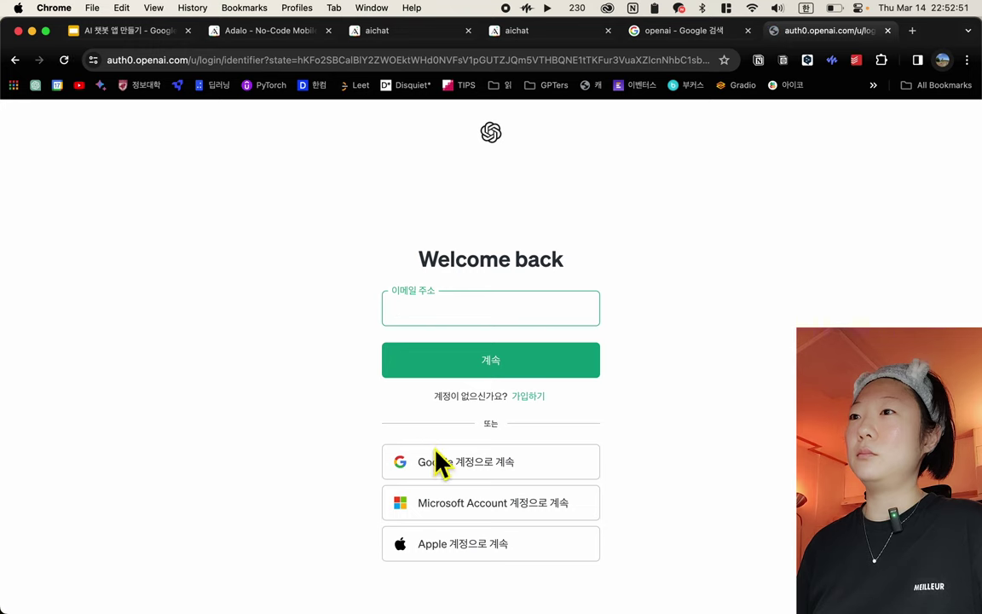
left_click(468, 471)
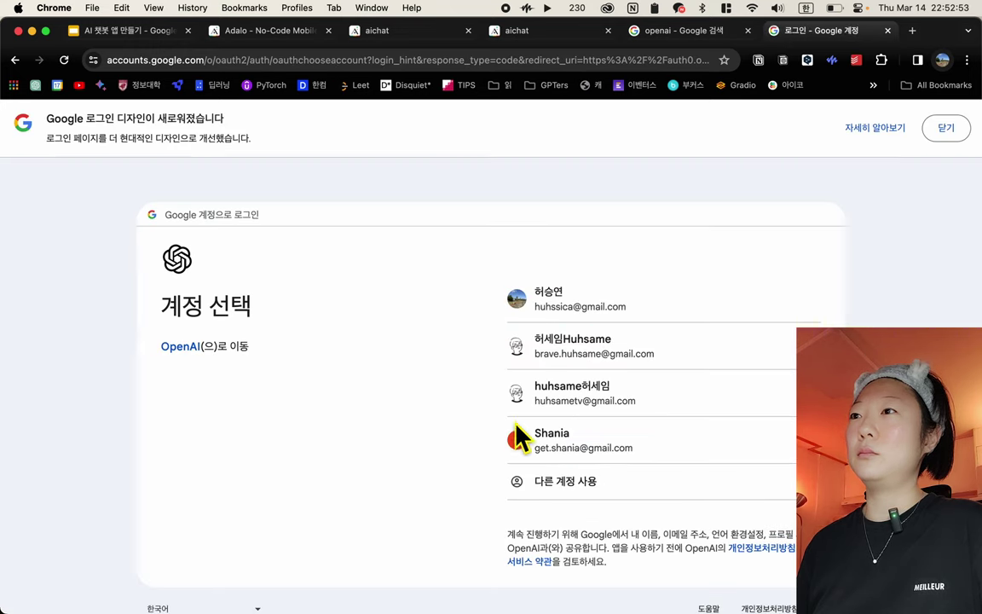
left_click(576, 319)
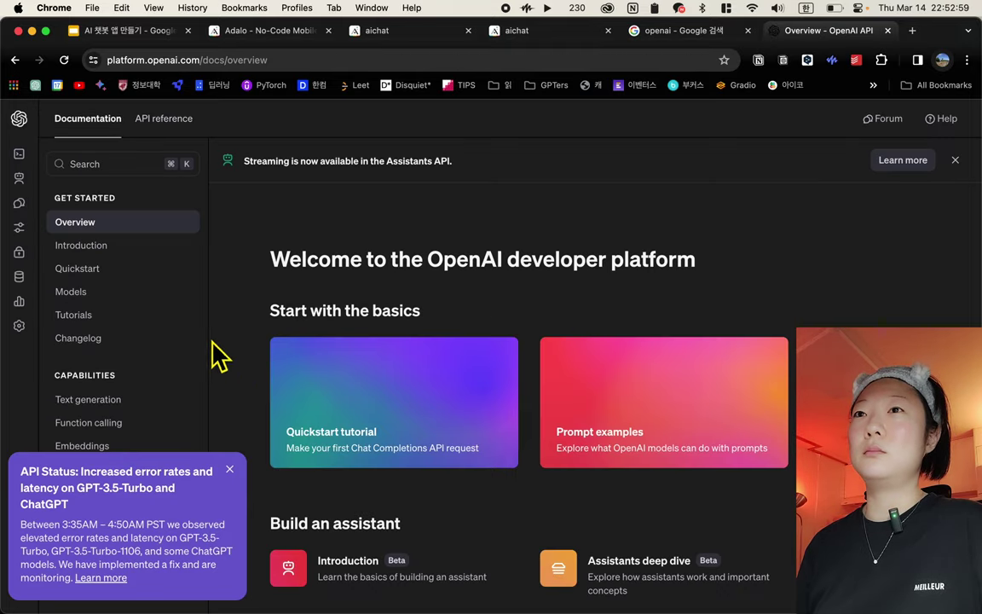
Go to the API keys page and dismiss the API status notice
mouse_move(26, 279)
left_click(34, 261)
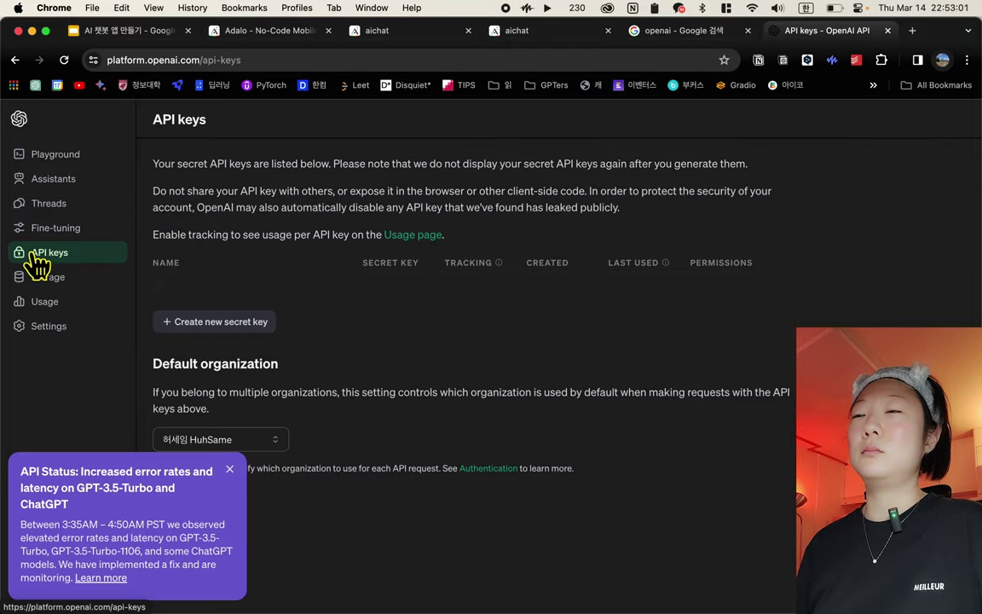
scroll(367, 458, "down", 3)
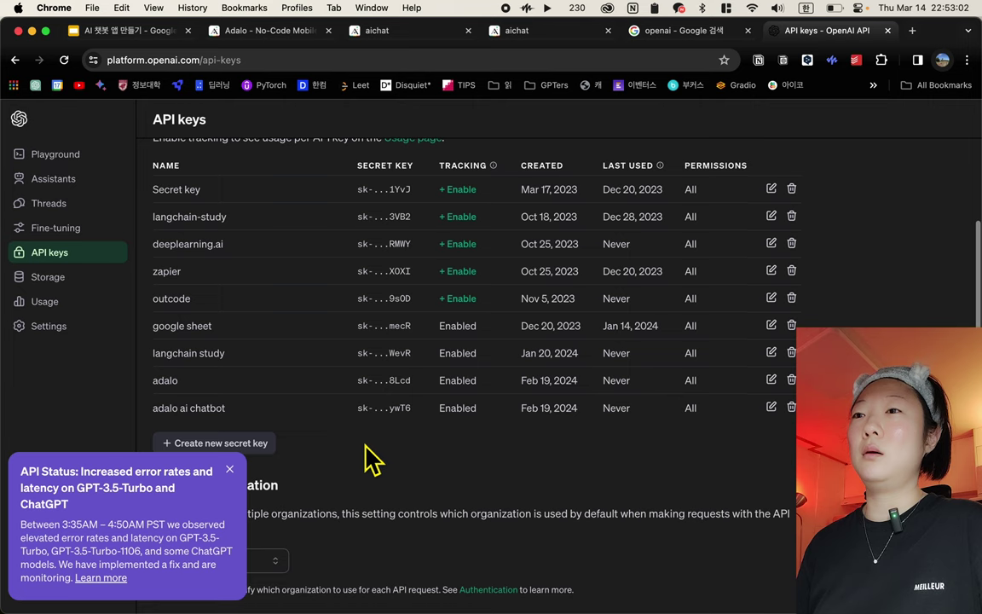
left_click(231, 470)
Create a secret key named 'adalo ai chatbot 1', copy it, and return to the Google tab
left_click(243, 444)
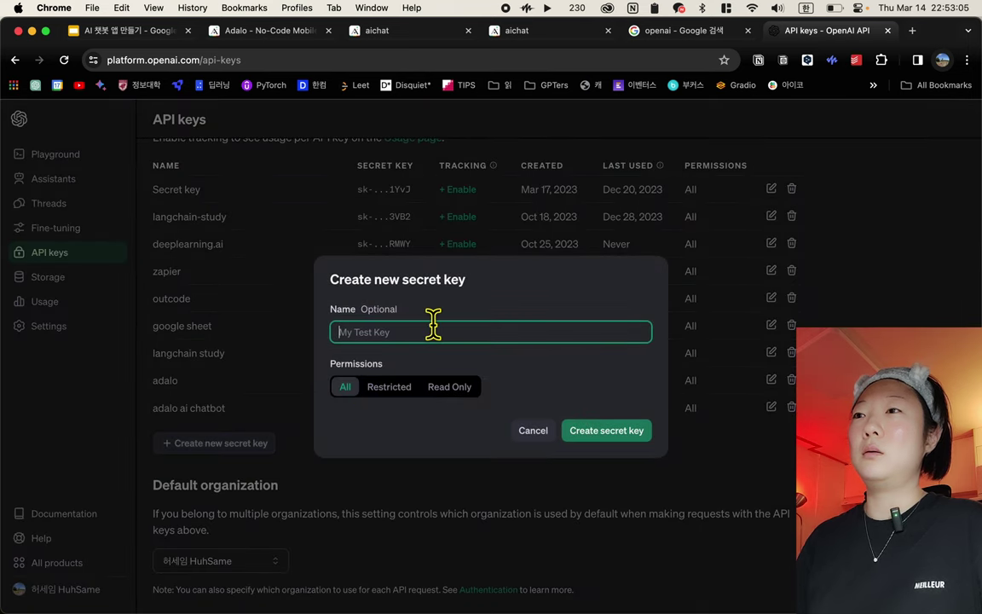
type("ㅁㅇㅁ")
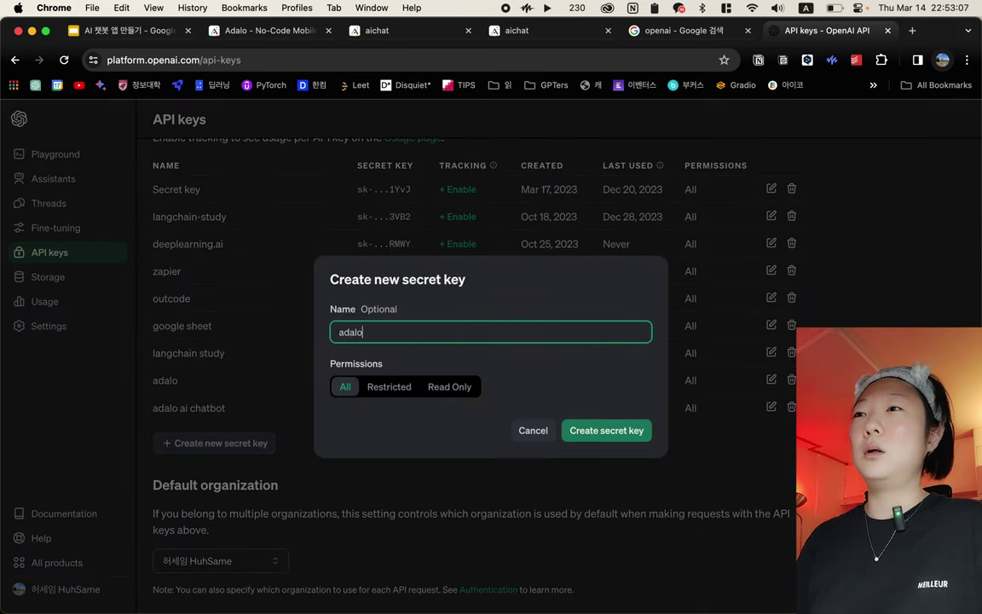
type("adalo ai chatbot 1")
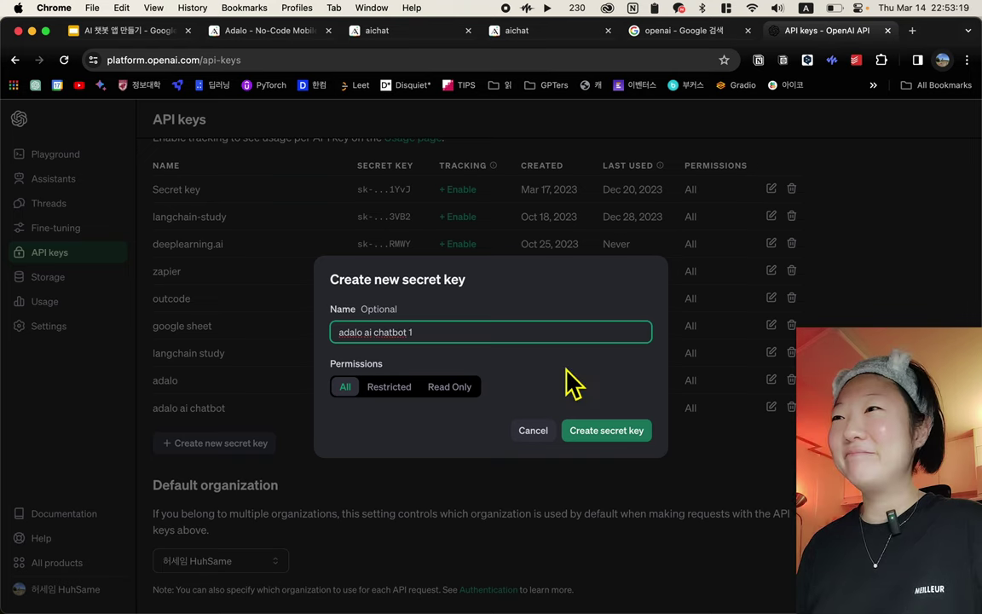
left_click(610, 443)
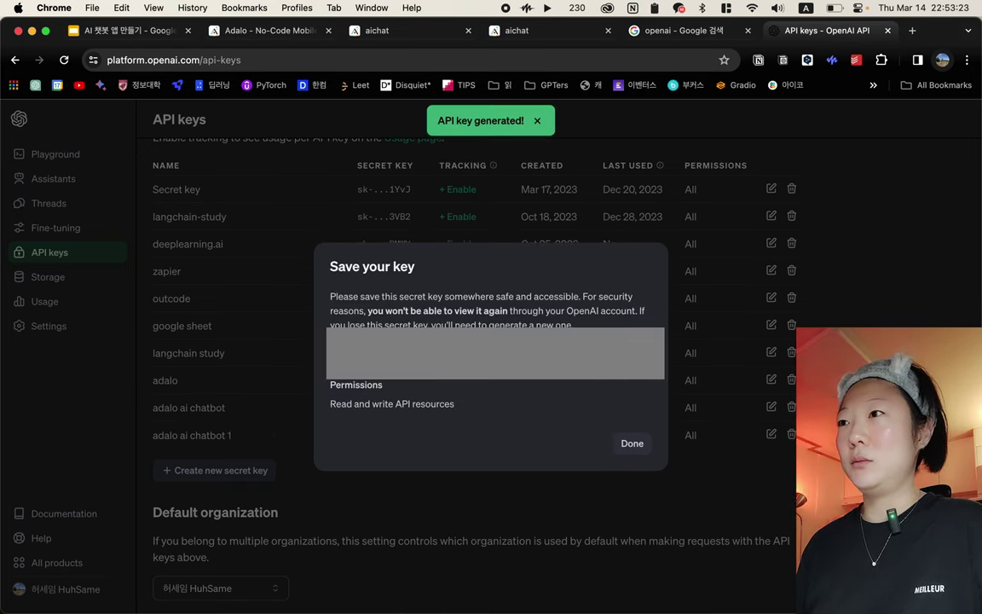
left_click(631, 345)
left_click(633, 445)
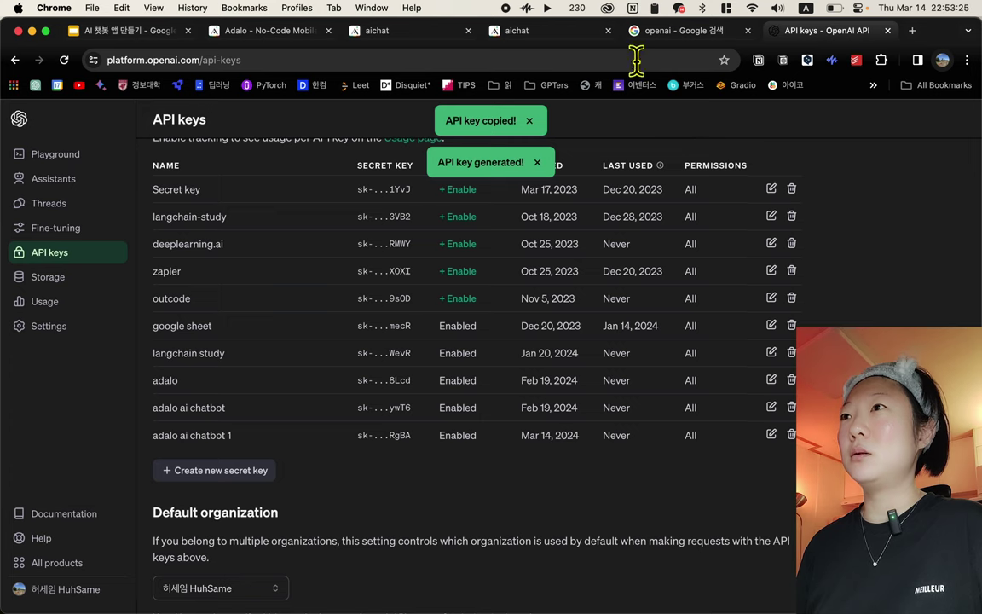
left_click(537, 34)
left_click(651, 34)
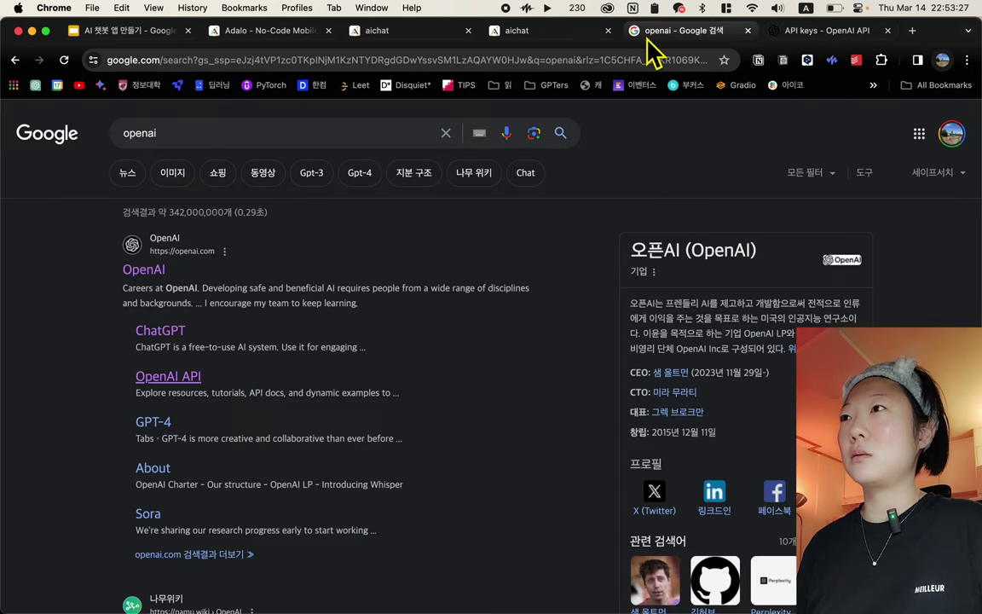
Back in Adalo, paste the copied key into the Google Maps API Key field and save it
left_click(444, 34)
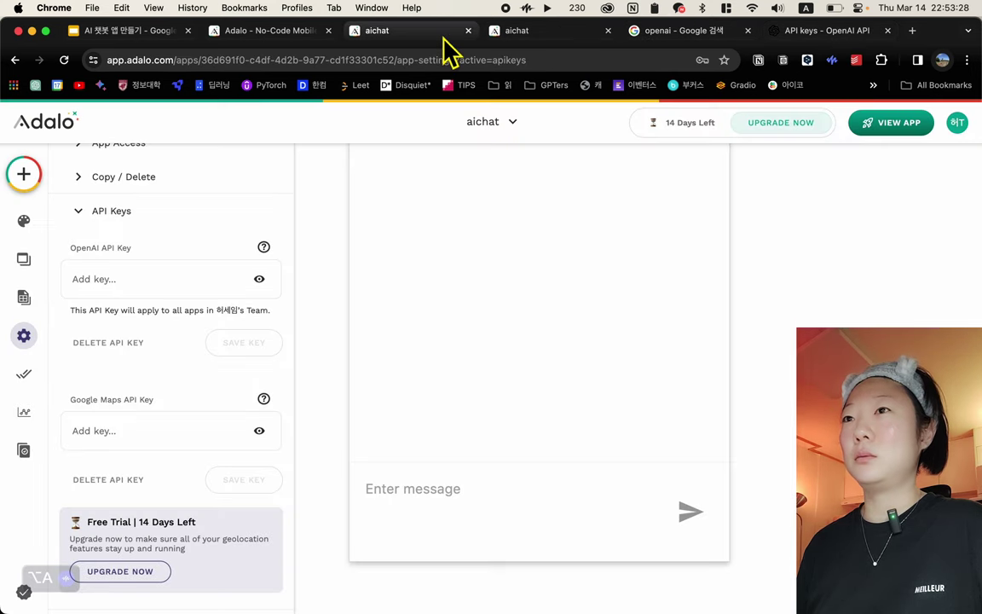
left_click(126, 429)
key("super+v")
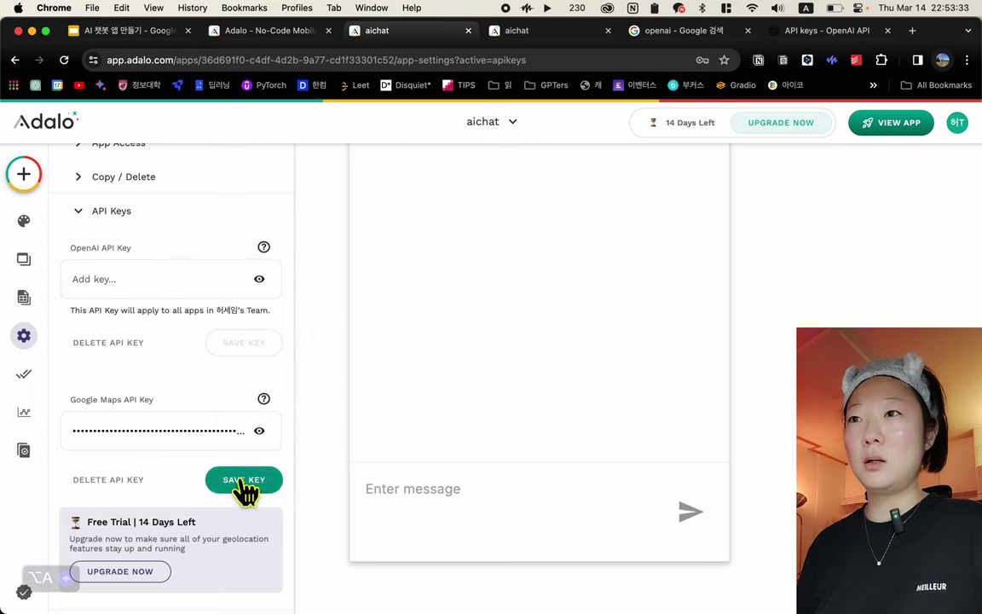
left_click(244, 481)
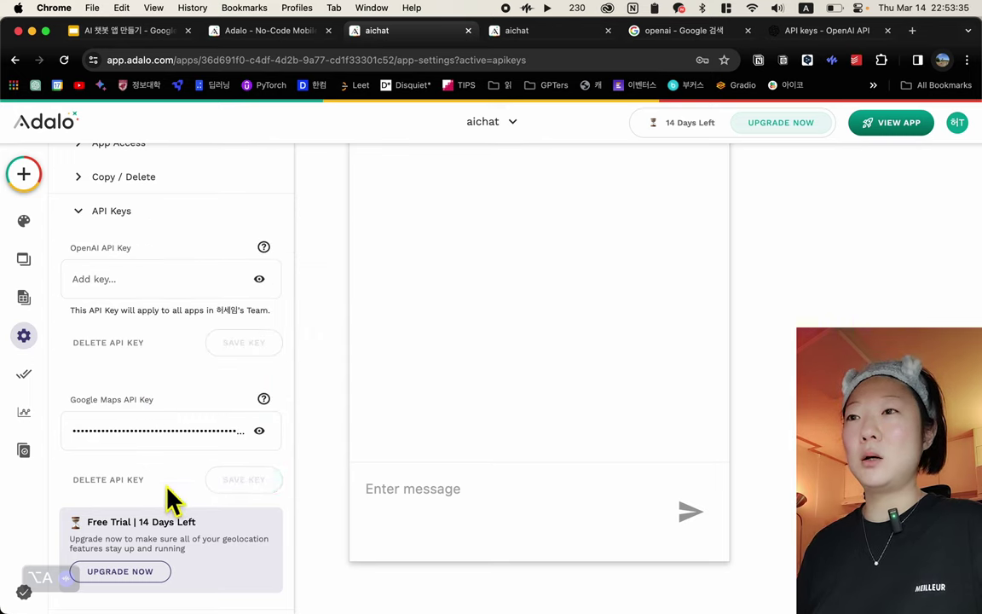
Paste the key into the OpenAI API Key field and save, then cancel the replace prompt
scroll(168, 494, "down", 1)
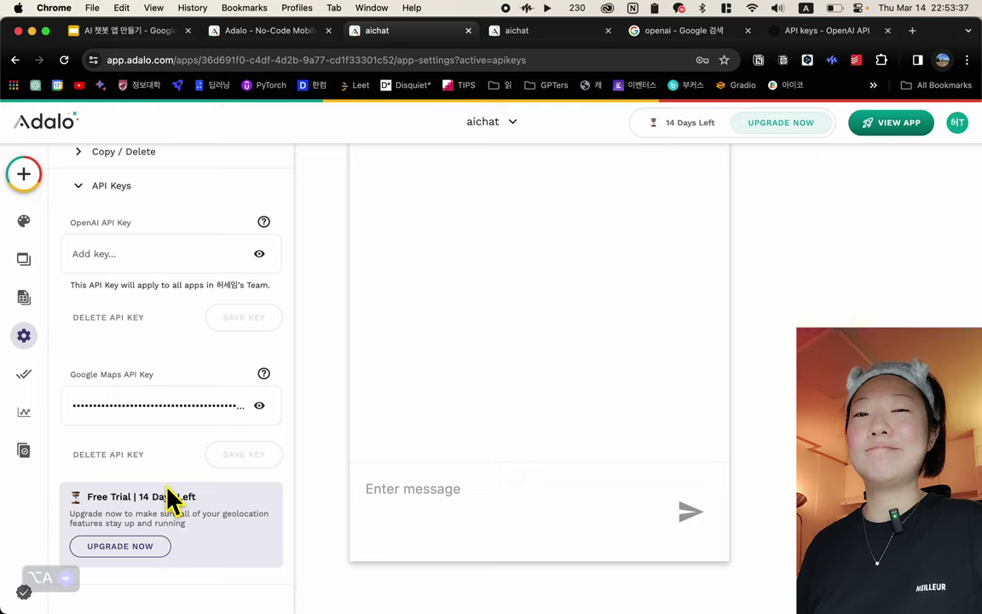
scroll(191, 460, "up", 3)
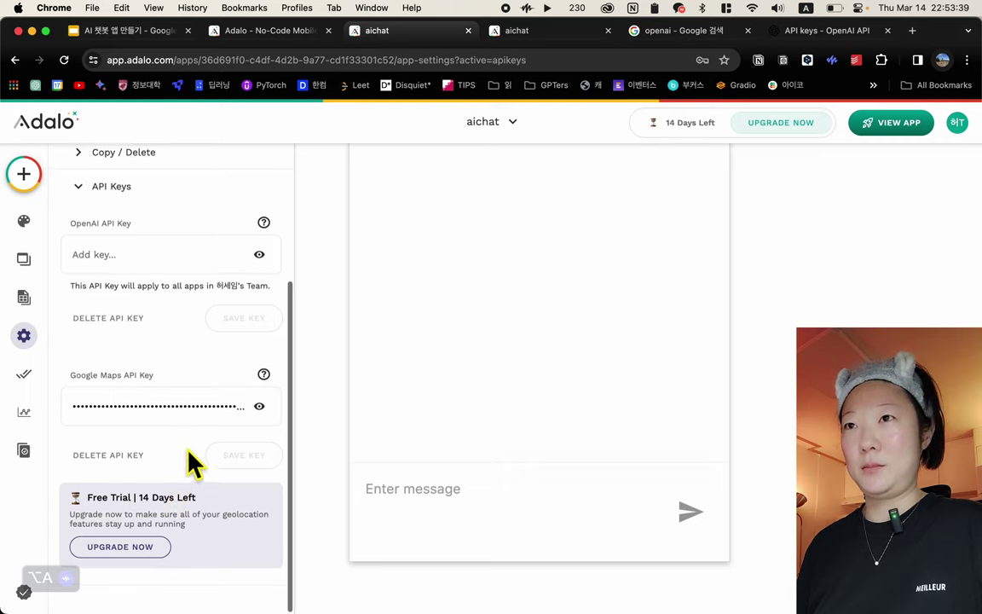
scroll(191, 464, "up", 3)
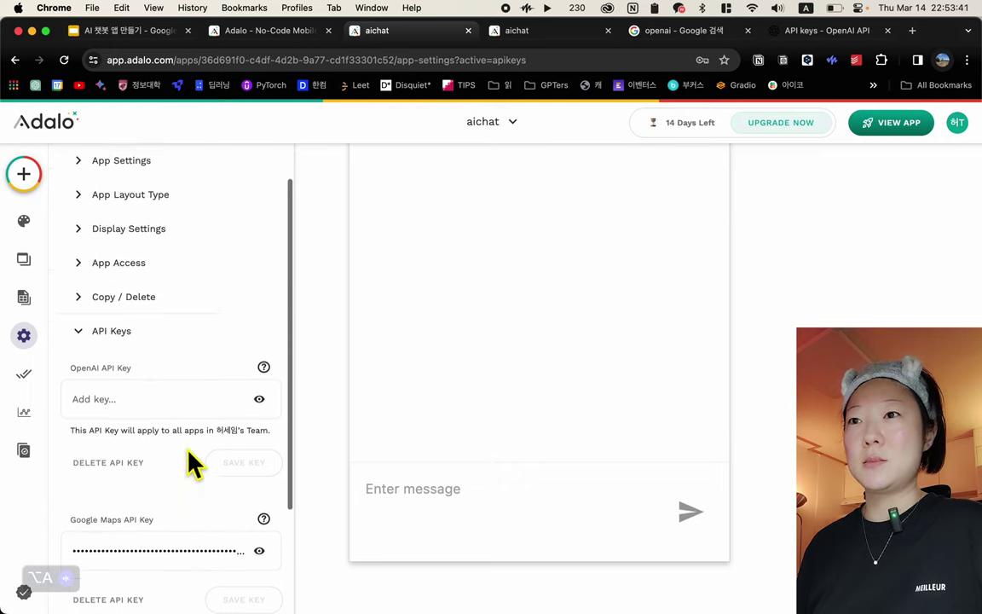
scroll(191, 465, "down", 5)
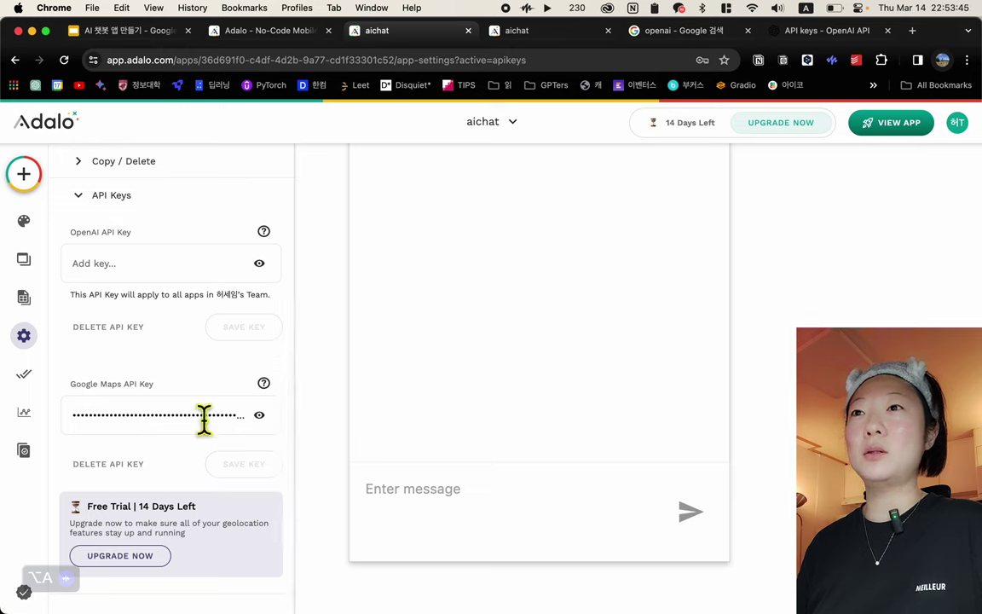
scroll(157, 377, "up", 3)
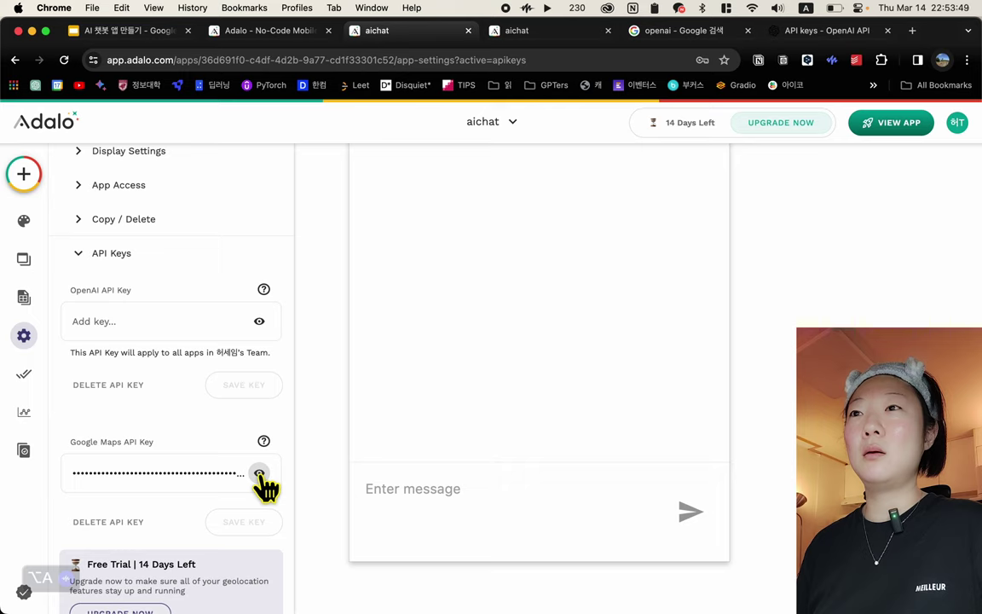
left_click(169, 321)
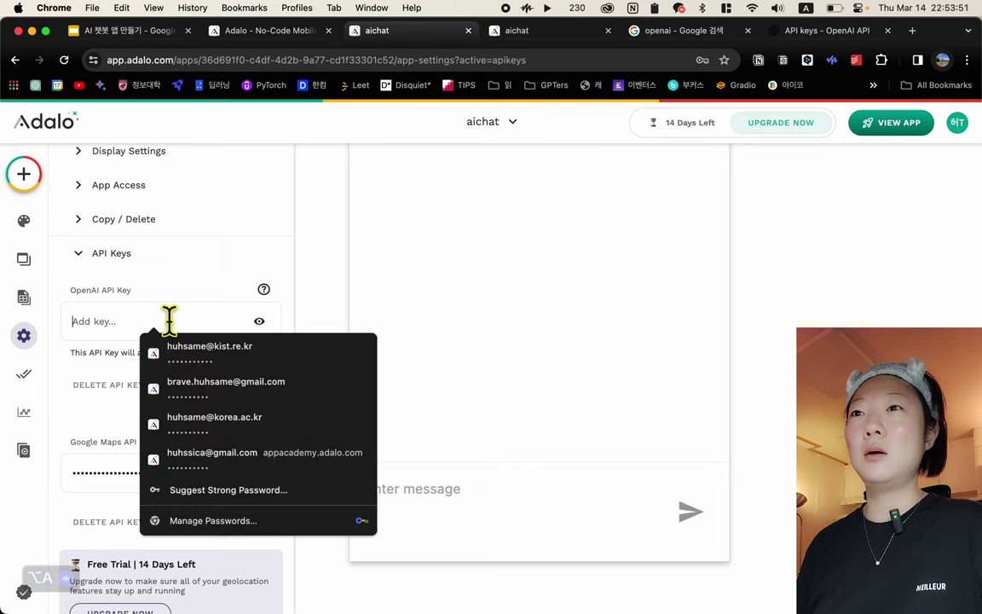
key("super+v")
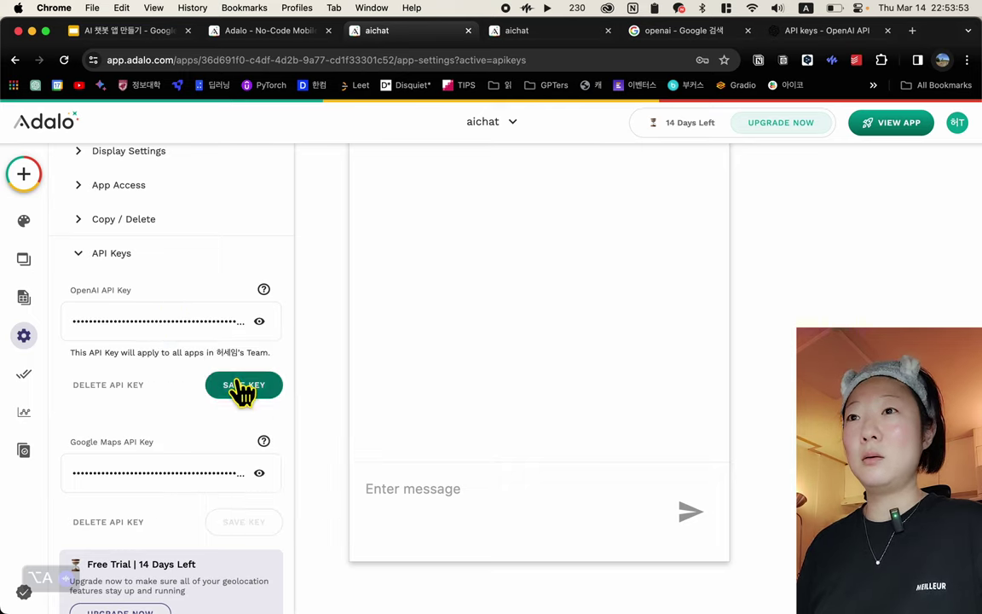
left_click(242, 389)
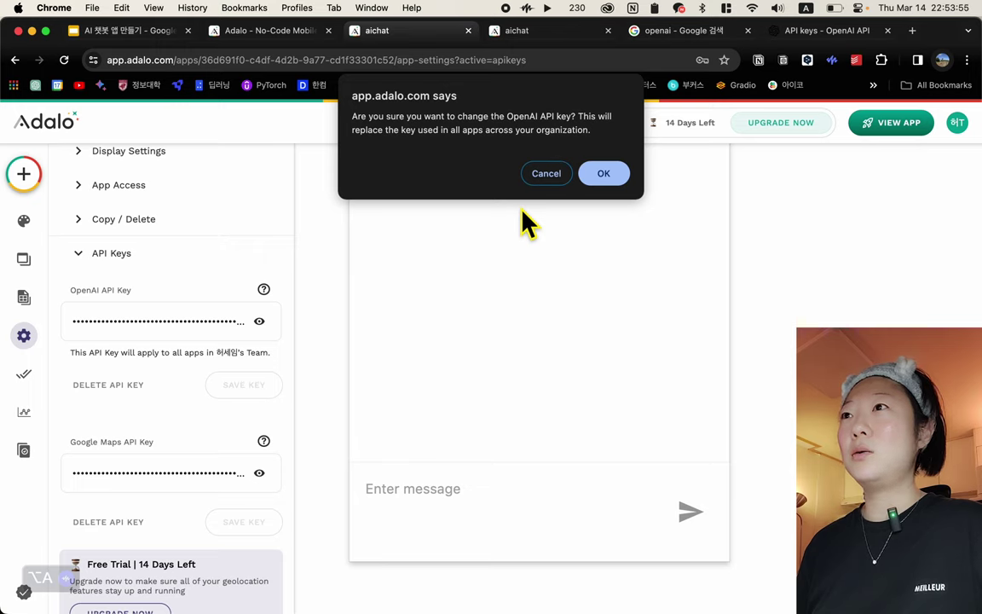
left_click(548, 176)
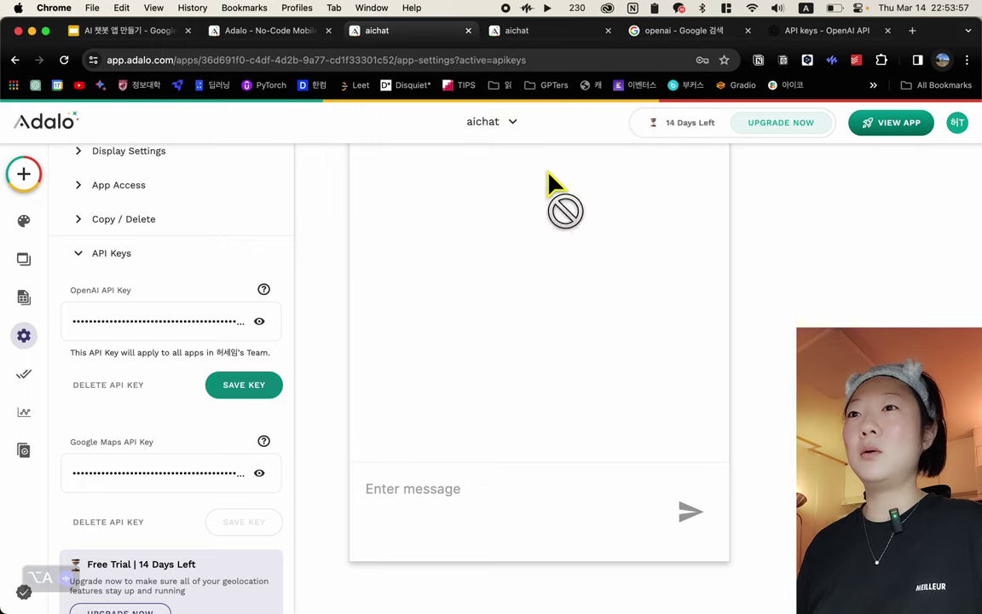
Check the saved keys with the eye icons, then save the OpenAI key and confirm replacing it
scroll(165, 424, "down", 2)
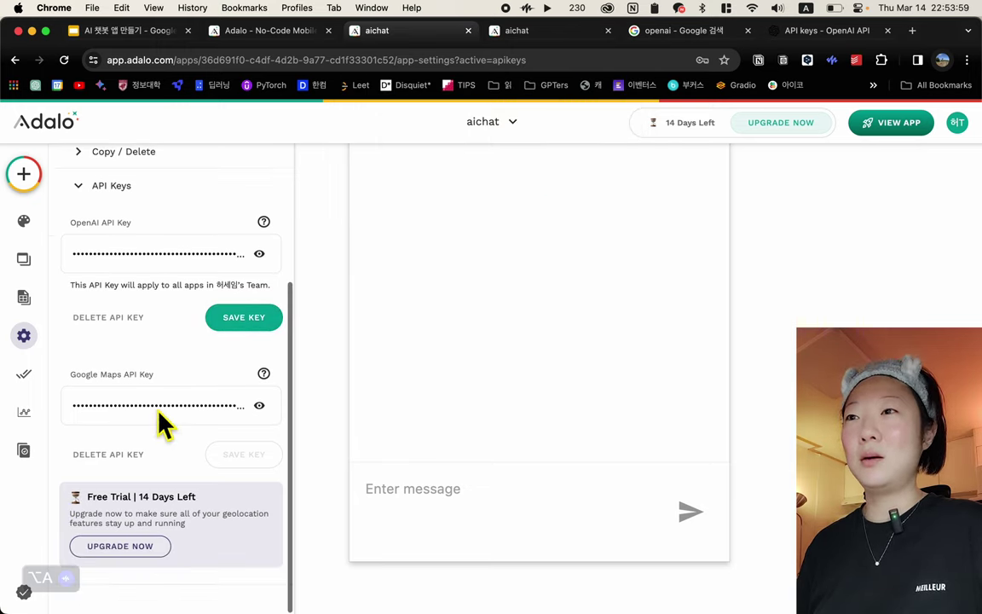
left_click(260, 407)
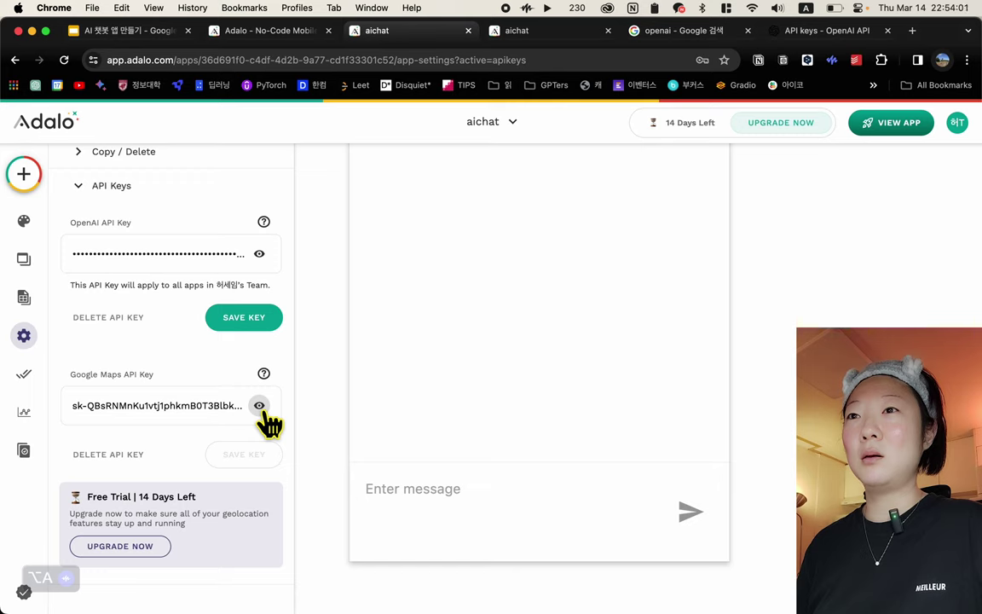
left_click(259, 406)
left_click(260, 254)
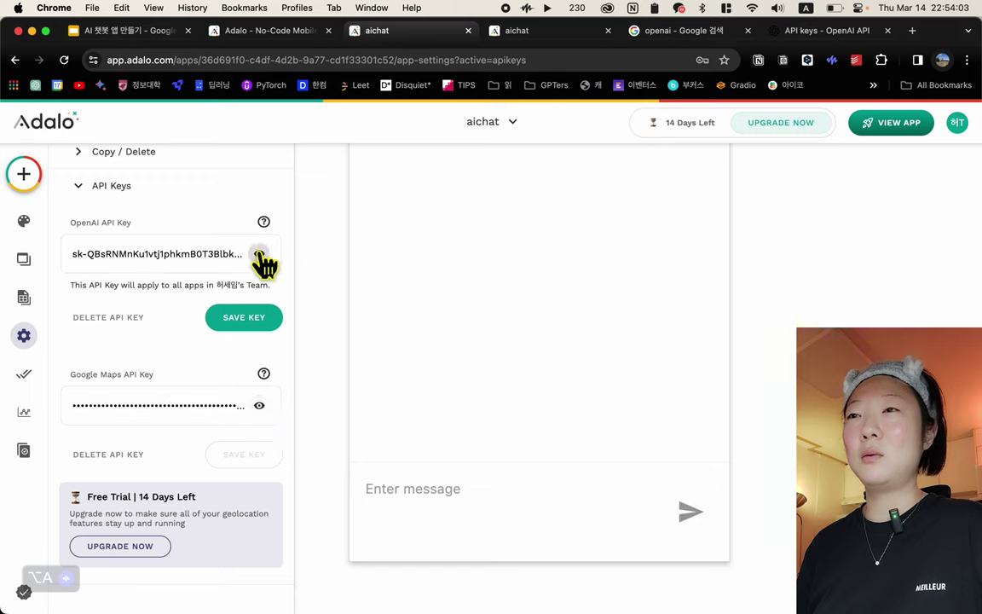
left_click(260, 254)
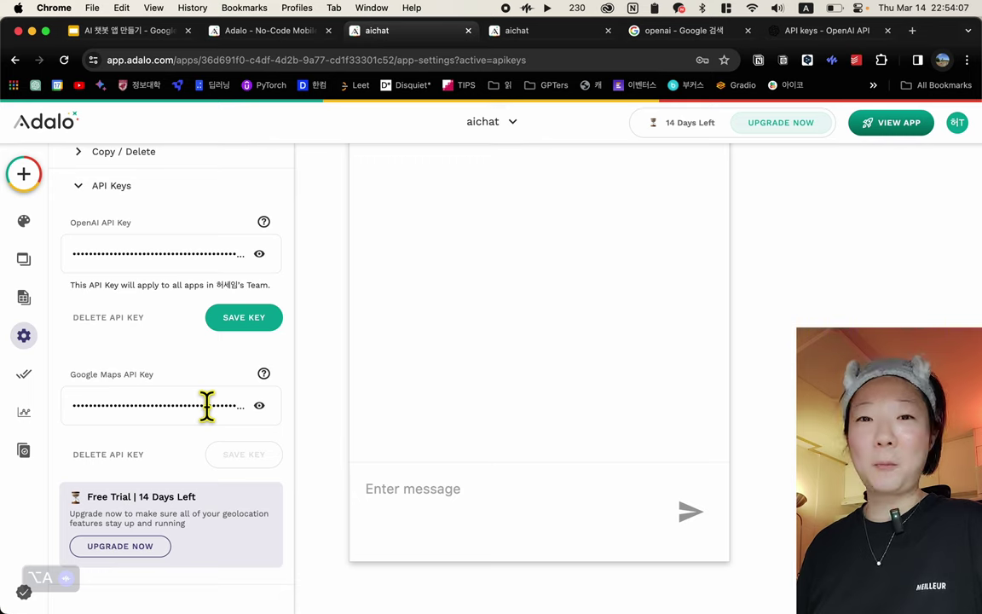
scroll(213, 401, "up", 5)
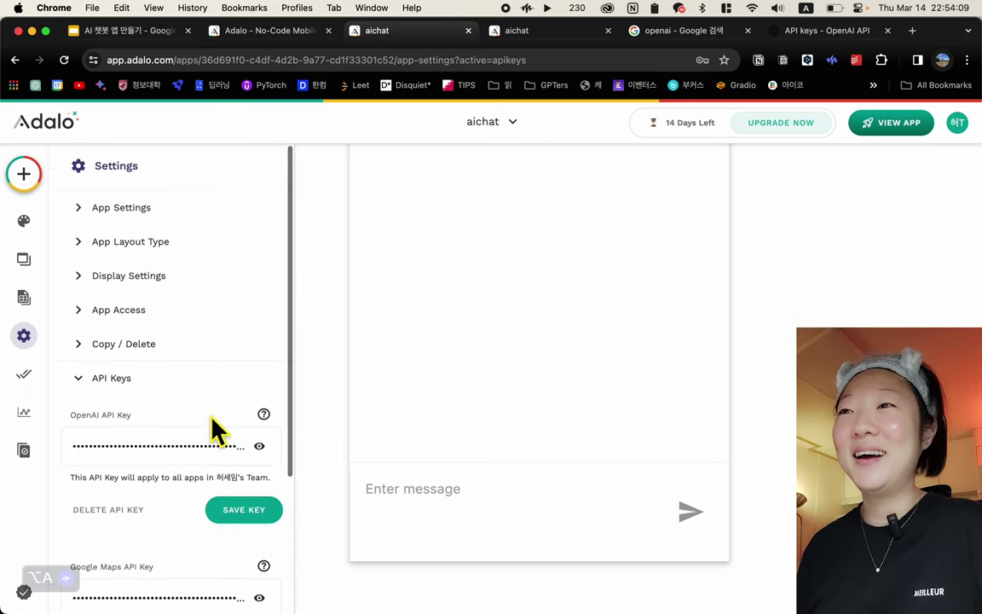
left_click(242, 512)
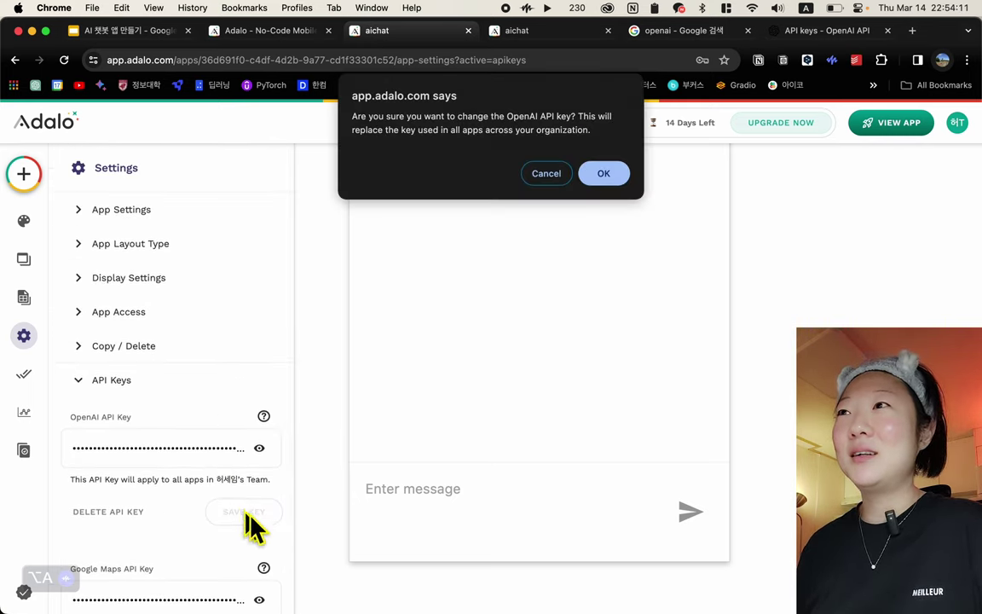
left_click(607, 174)
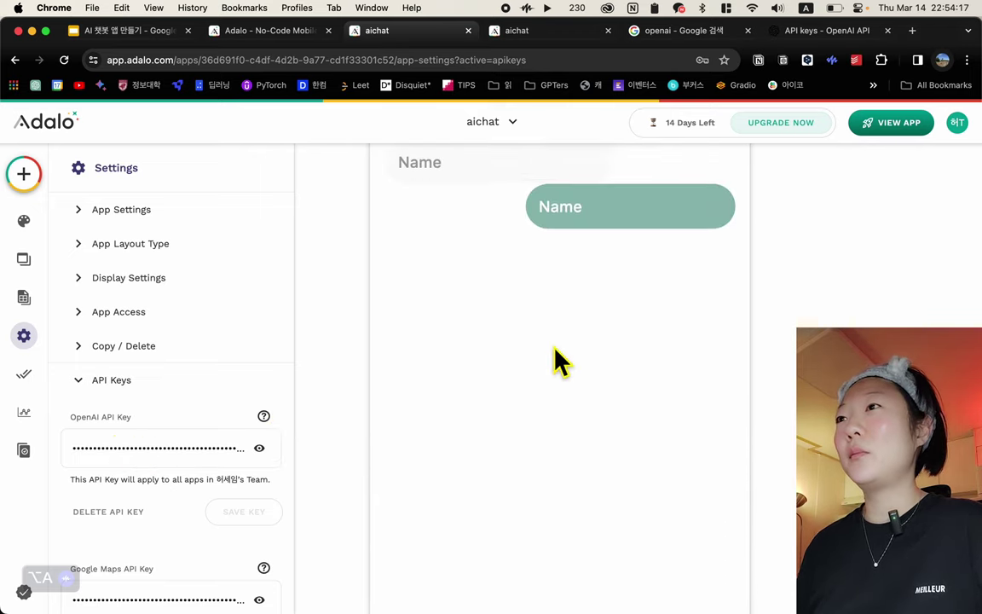
scroll(553, 361, "down", 5)
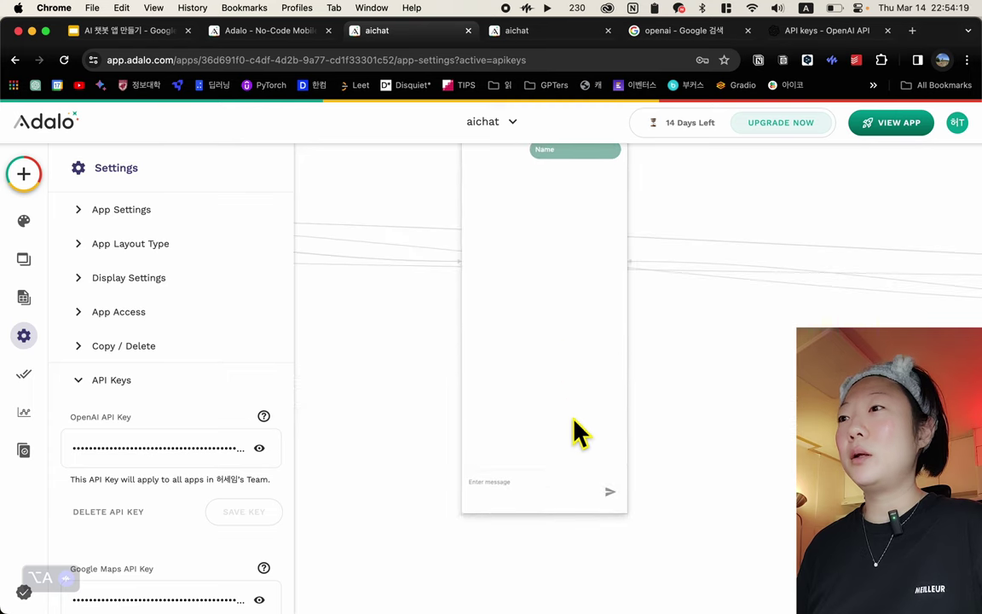
Select the send icon and expand its first Create Message action (Input 4, Logged In User sender)
left_click(607, 491)
left_click(611, 493)
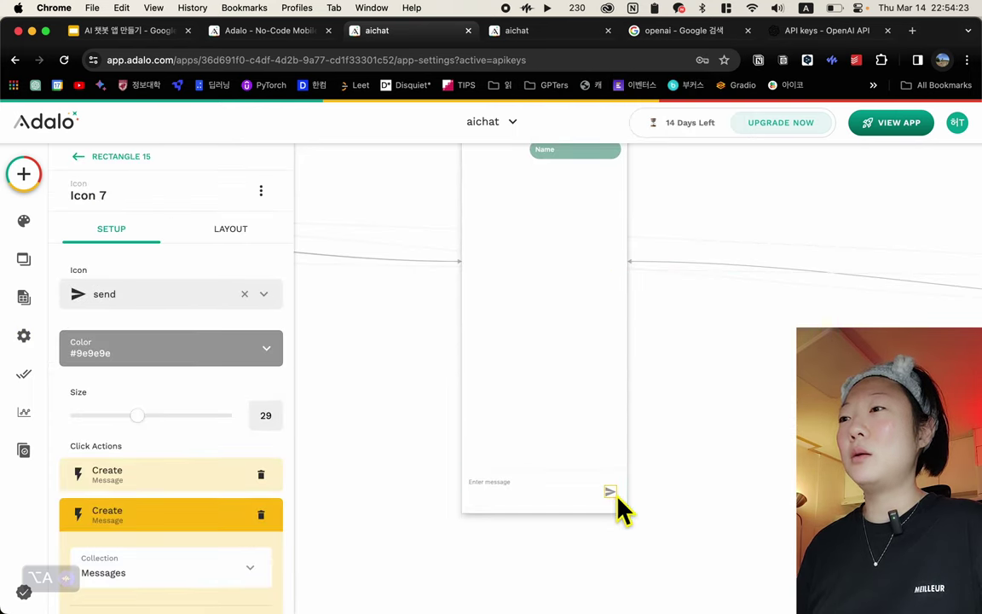
scroll(197, 499, "down", 4)
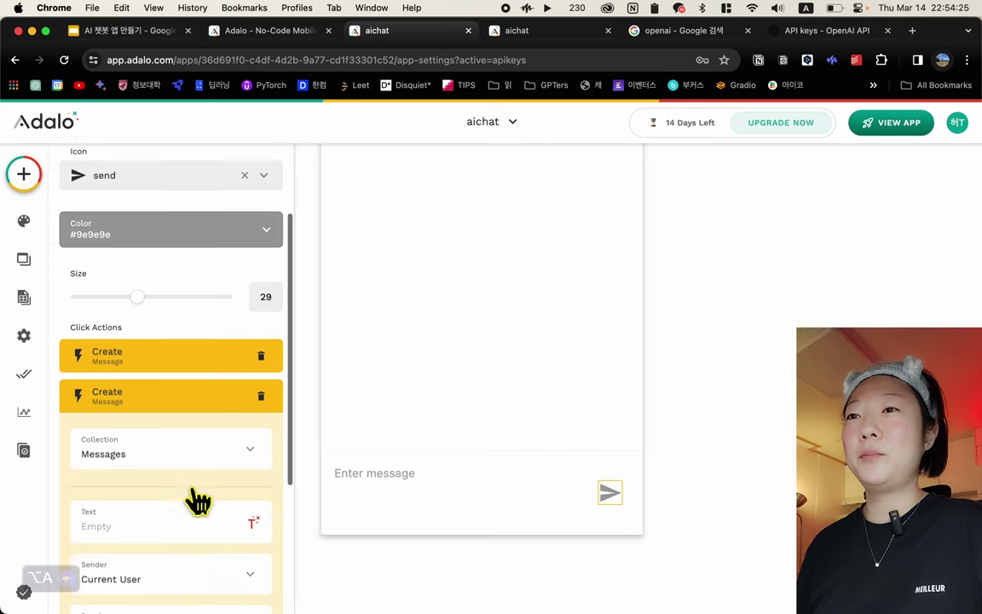
left_click(150, 336)
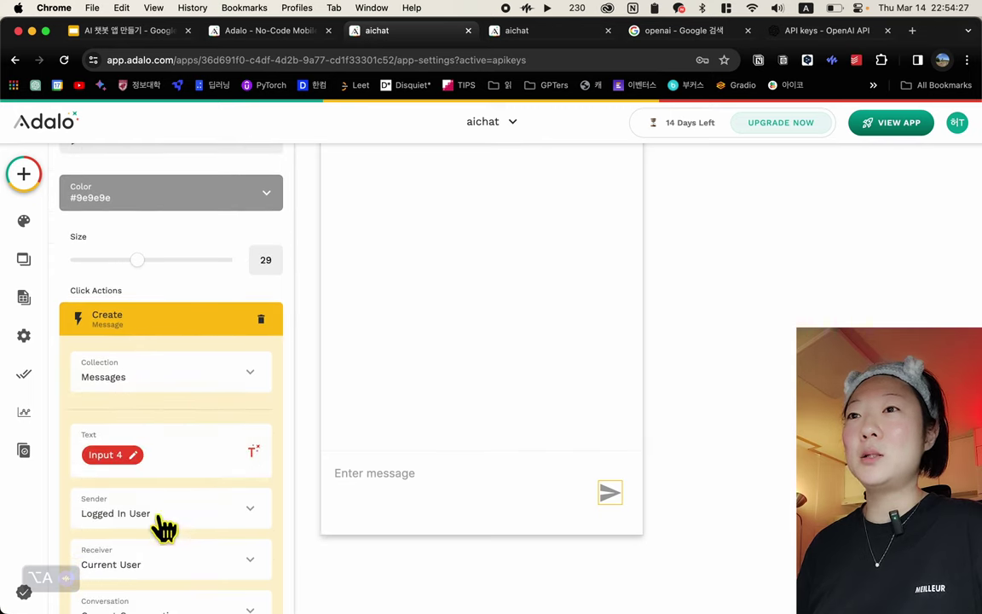
scroll(160, 526, "down", 5)
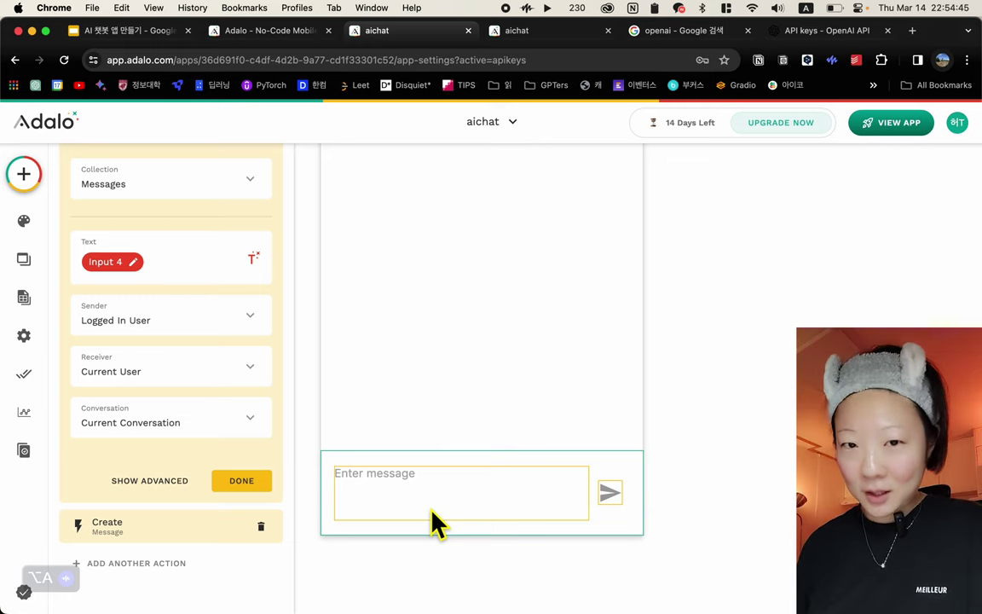
Add the Ask ChatGPT custom action to the send icon's click actions
left_click(136, 584)
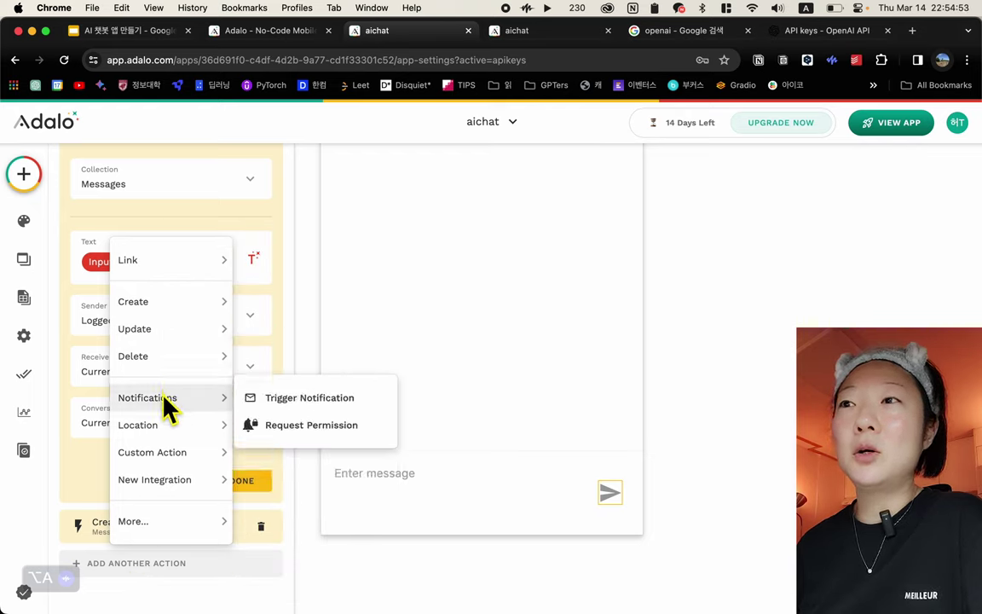
mouse_move(164, 457)
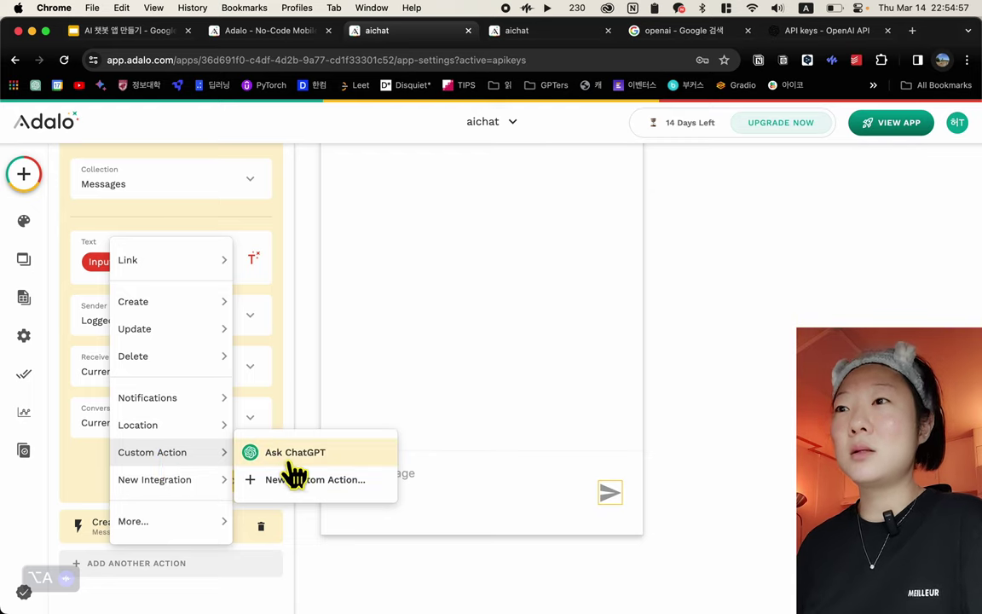
left_click(341, 461)
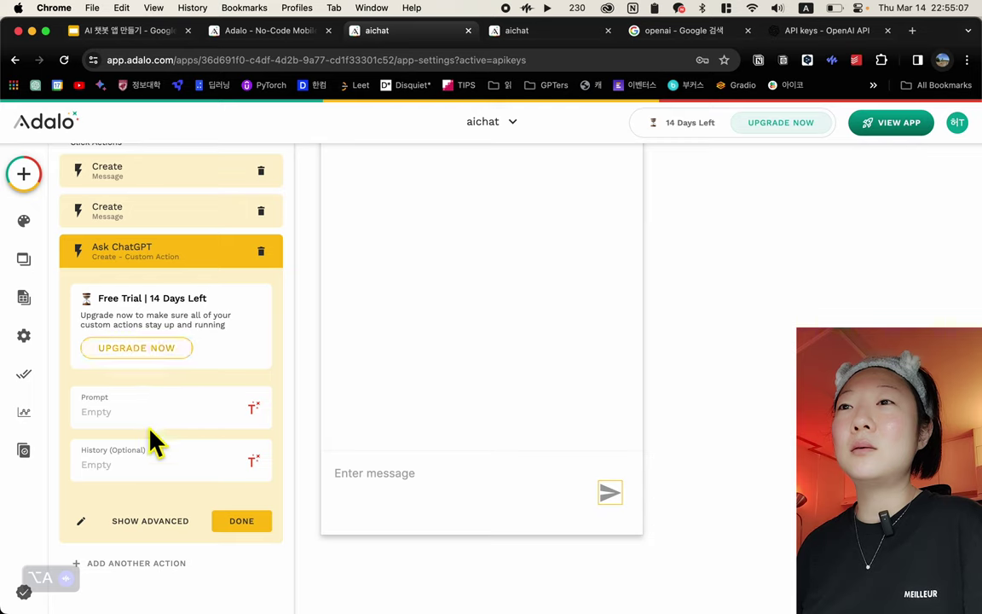
left_click(139, 405)
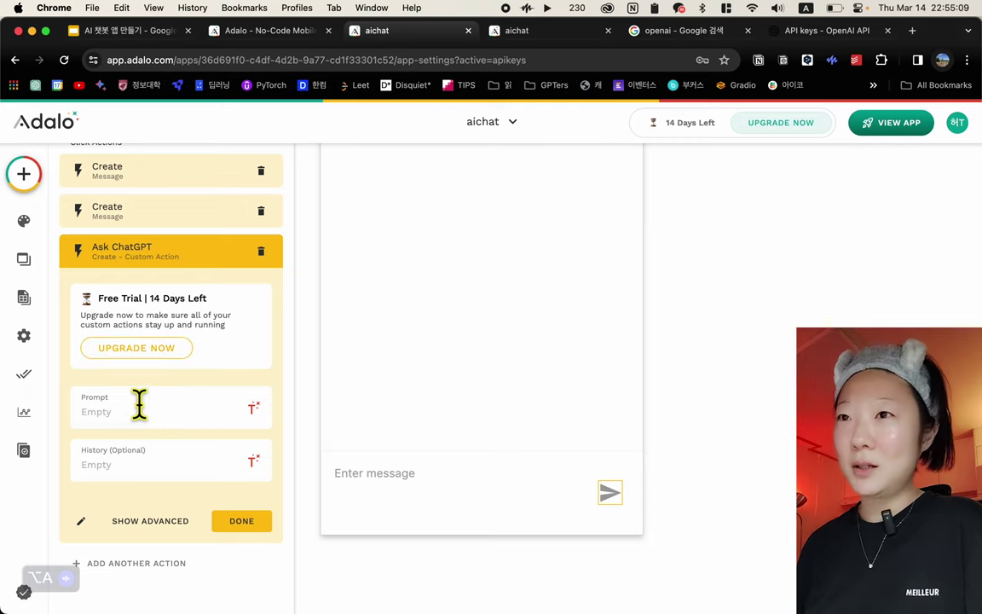
scroll(181, 401, "up", 2)
scroll(181, 401, "down", 2)
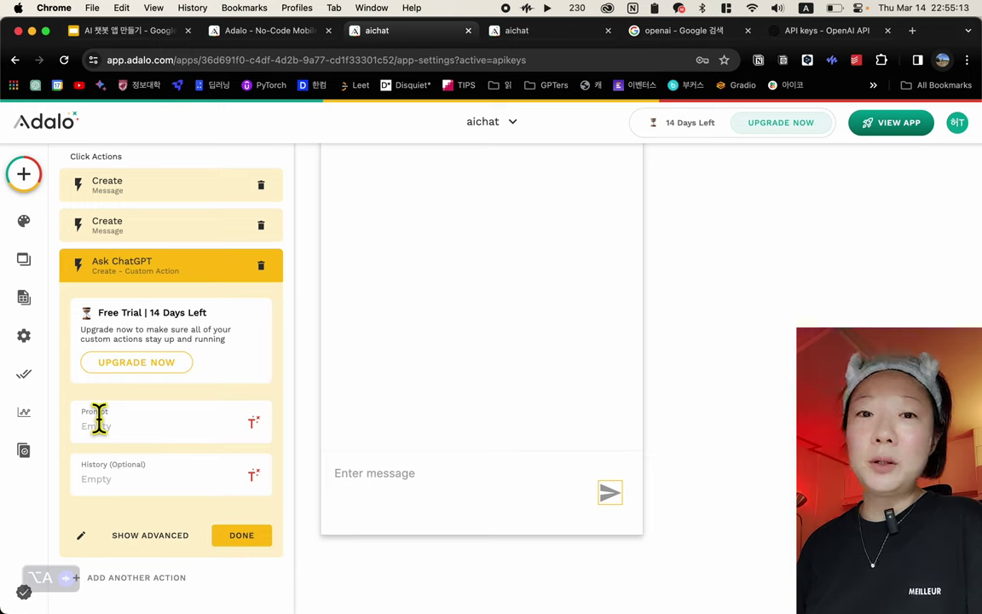
Expand both Create Message actions to compare them, then collapse them
left_click(160, 238)
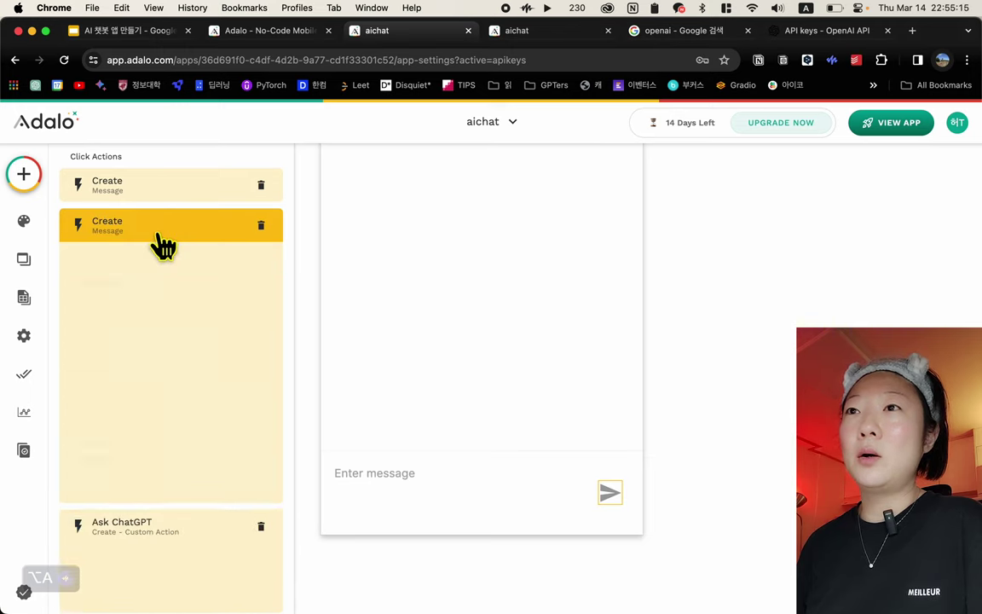
left_click(156, 193)
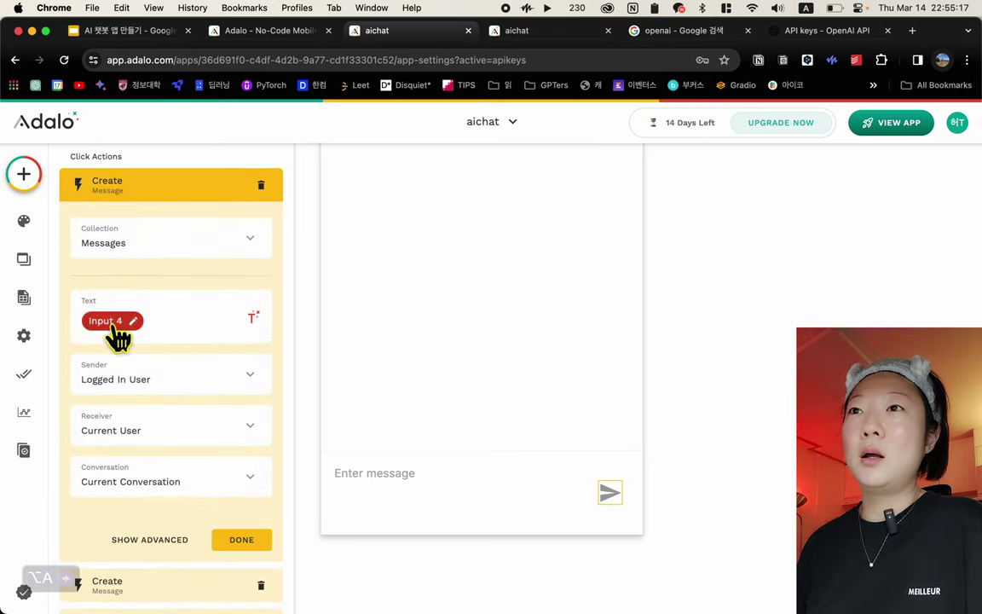
scroll(174, 428, "down", 2)
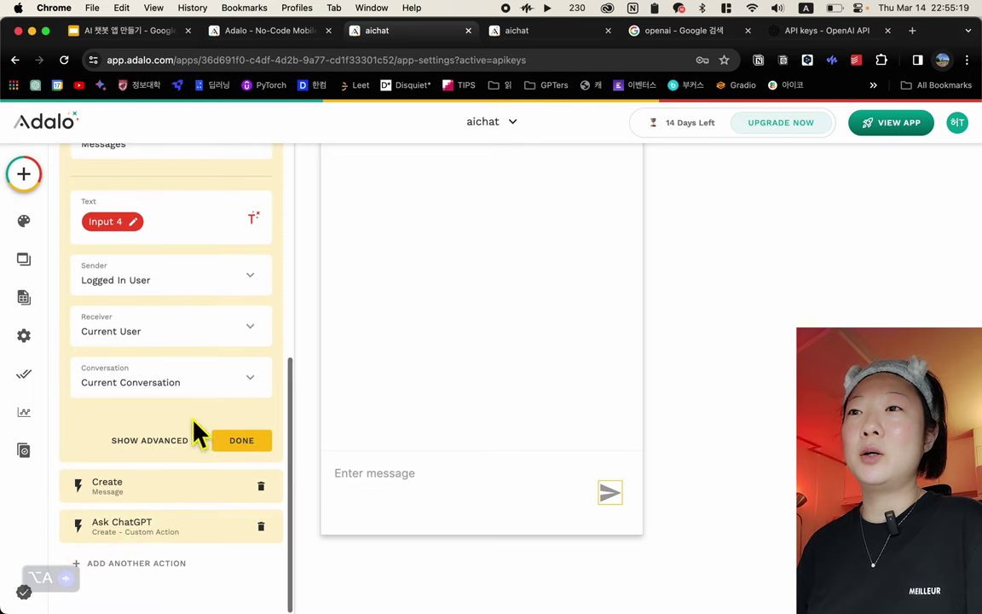
left_click(268, 493)
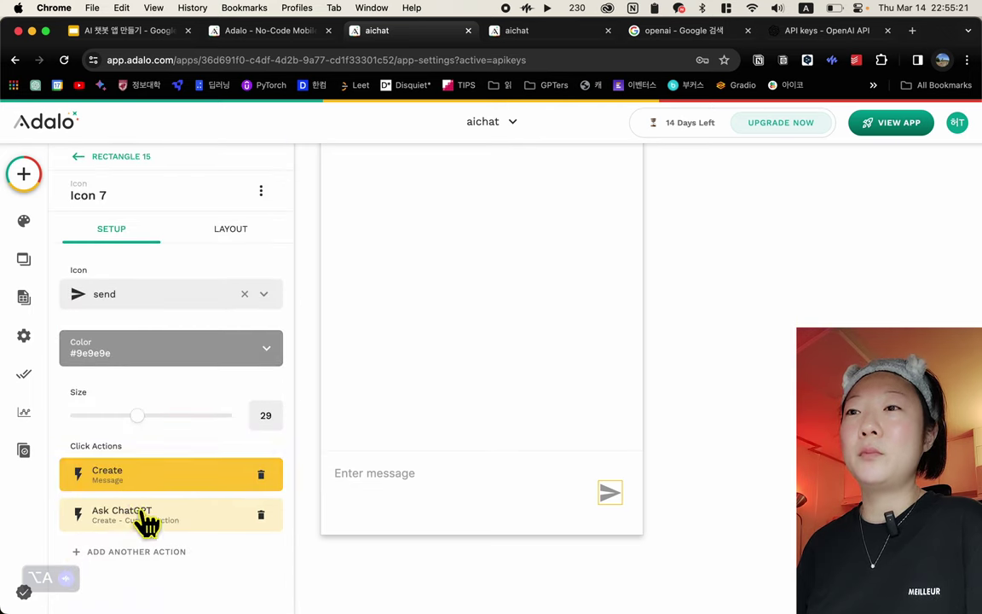
Open the Ask ChatGPT action's settings, glance at the plan upgrade options, and close them
left_click(145, 522)
scroll(149, 537, "down", 4)
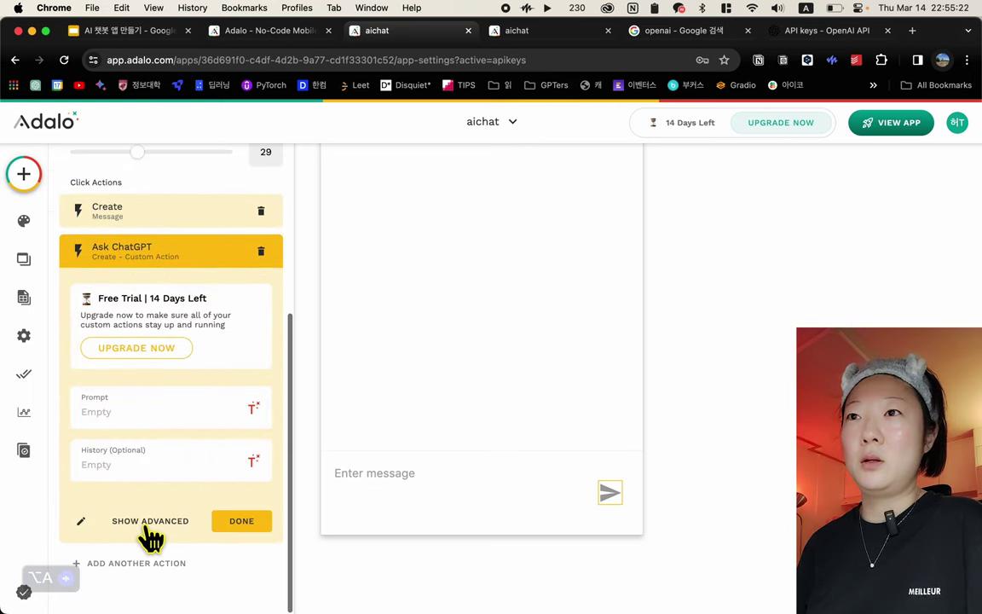
left_click(162, 351)
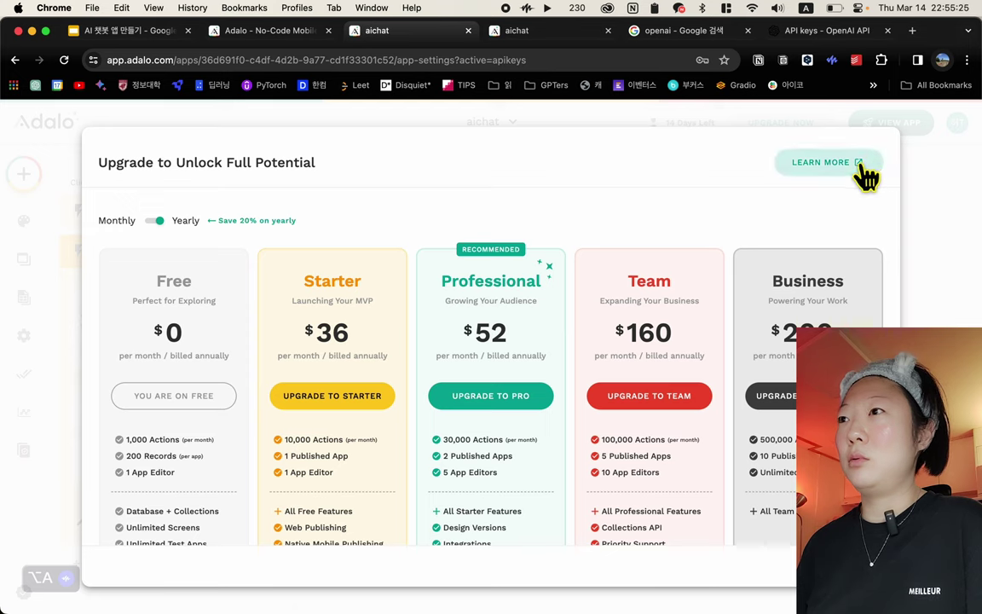
scroll(793, 419, "down", 3)
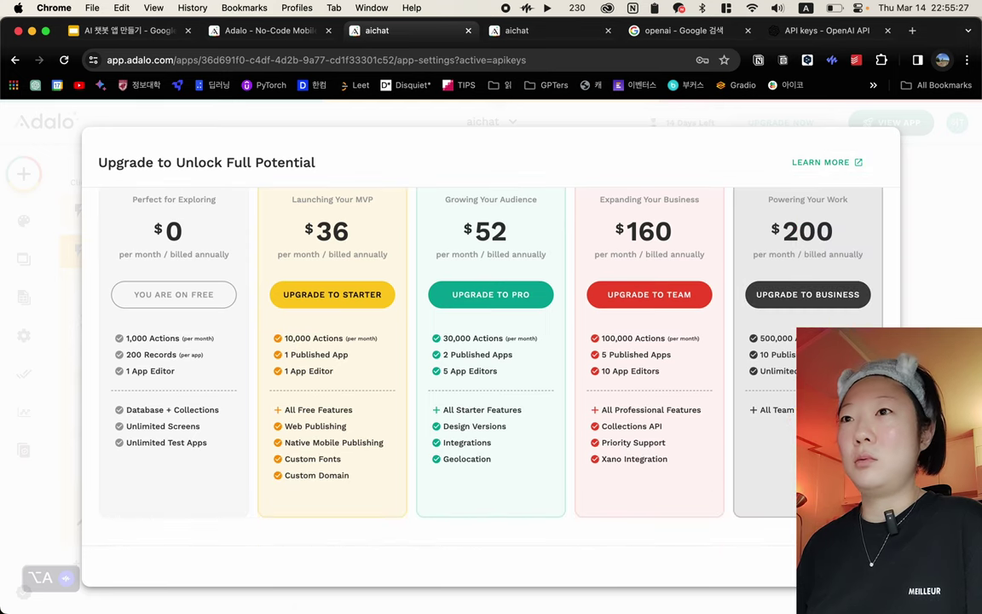
key("Escape")
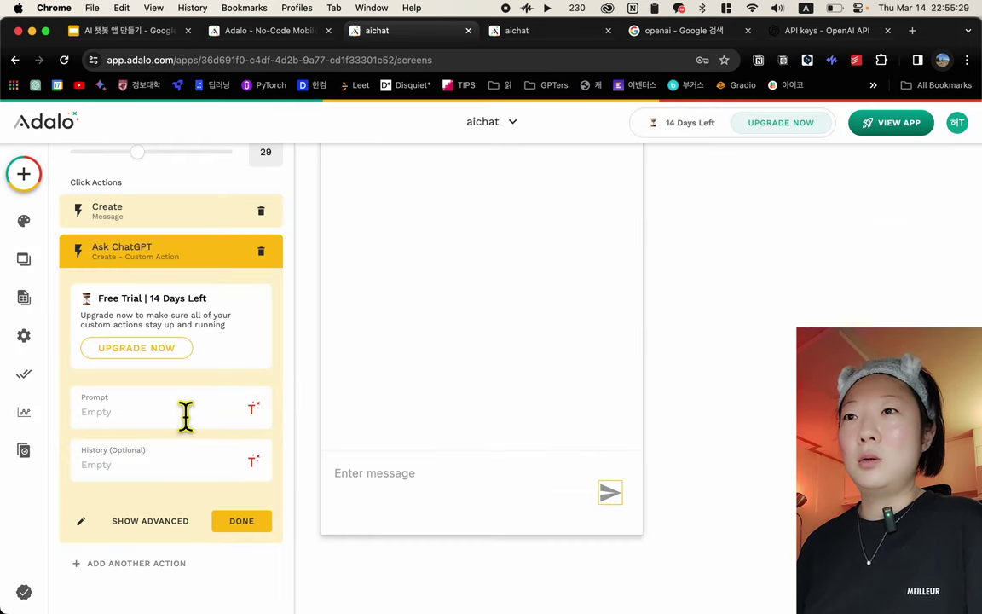
Set the Ask ChatGPT Prompt to the Input 4 magic text
left_click(254, 409)
mouse_move(259, 142)
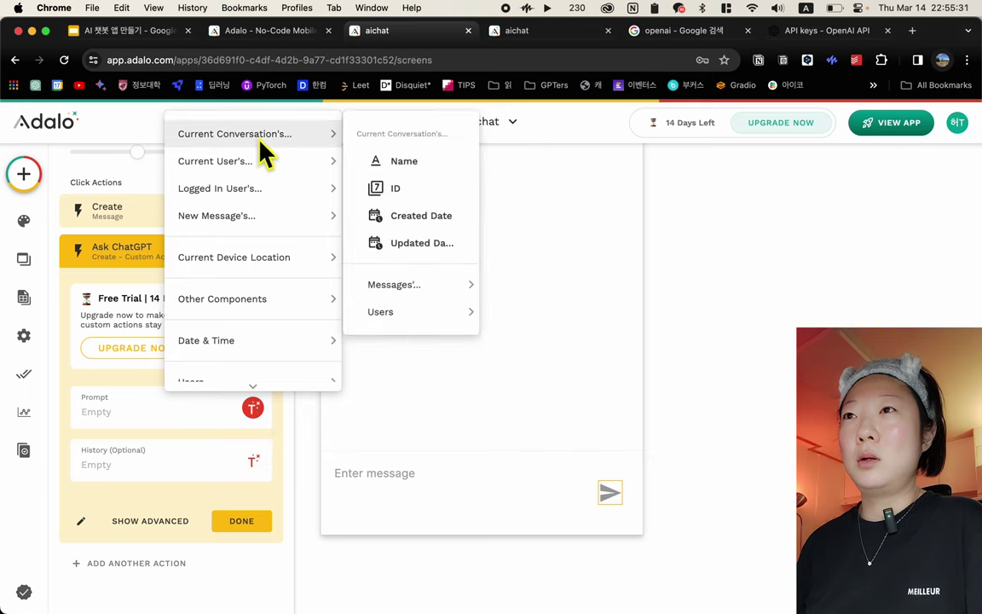
scroll(257, 295, "down", 3)
mouse_move(256, 286)
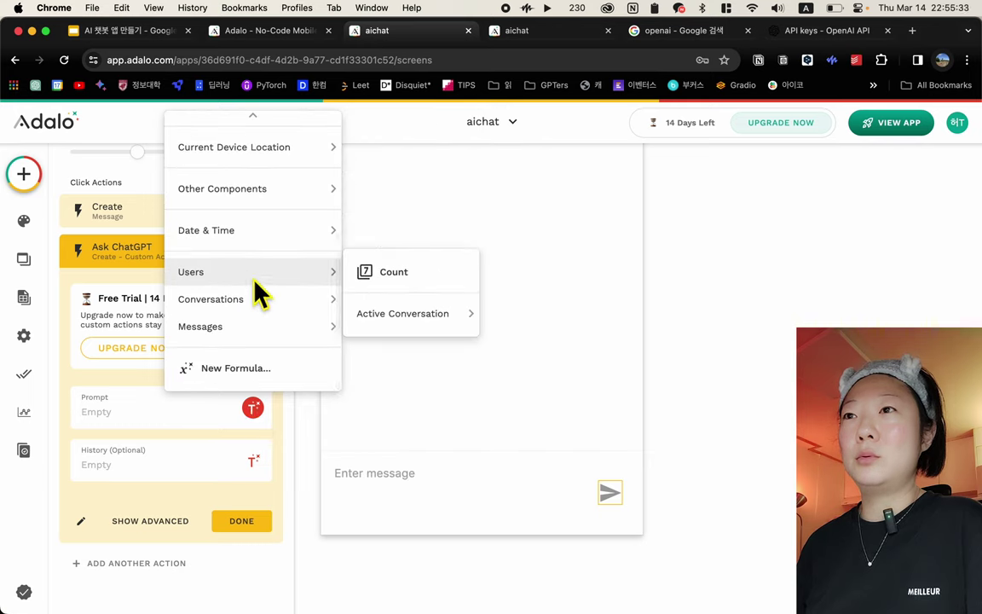
scroll(256, 281, "up", 3)
mouse_move(291, 145)
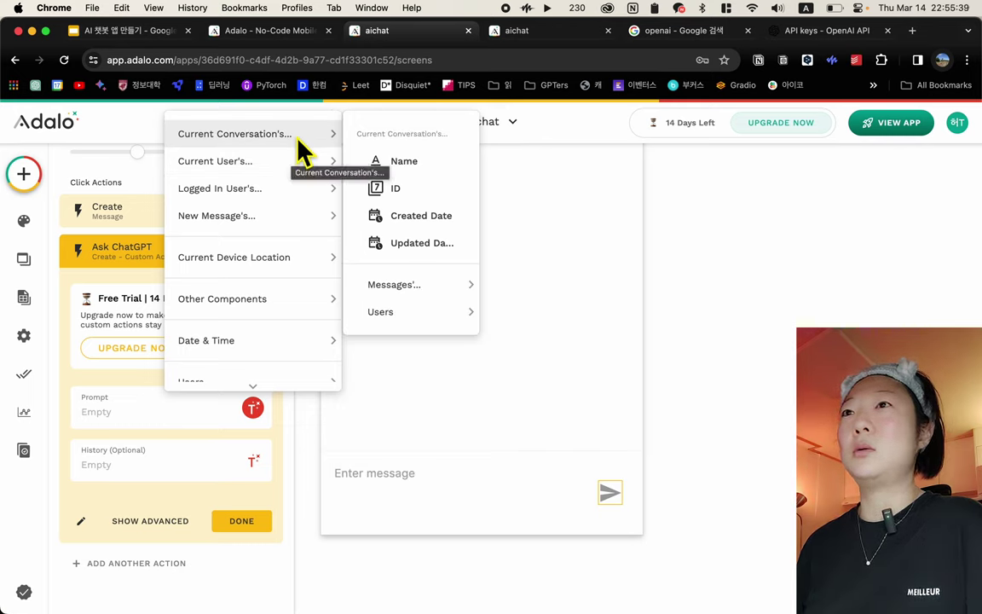
mouse_move(278, 222)
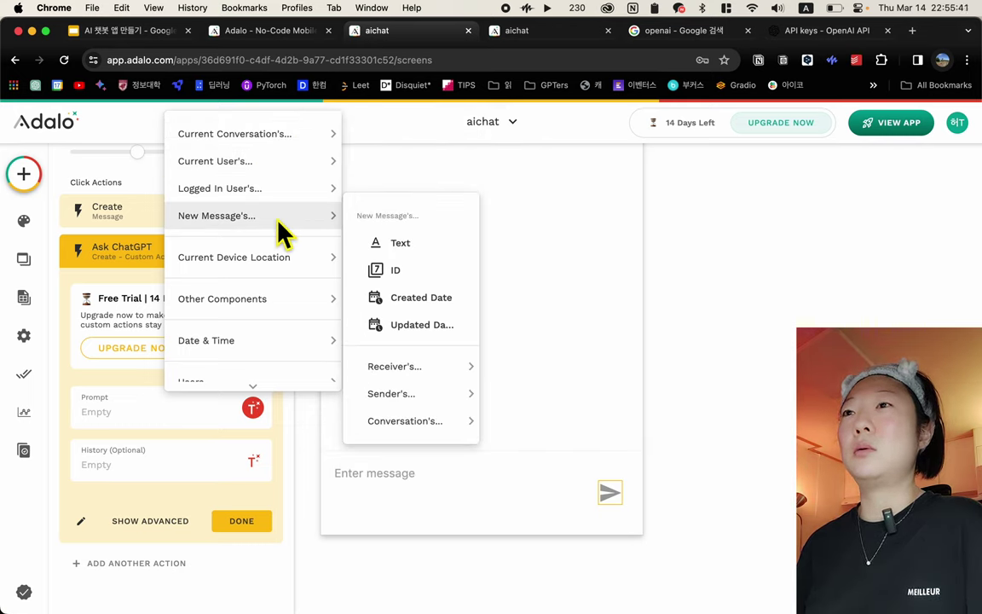
mouse_move(244, 311)
scroll(247, 320, "down", 3)
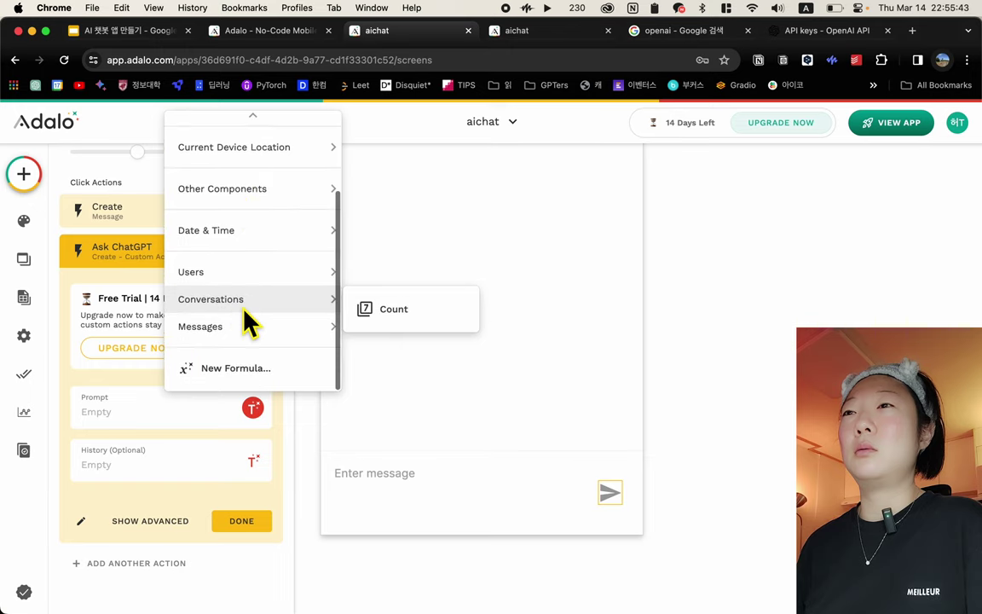
mouse_move(267, 337)
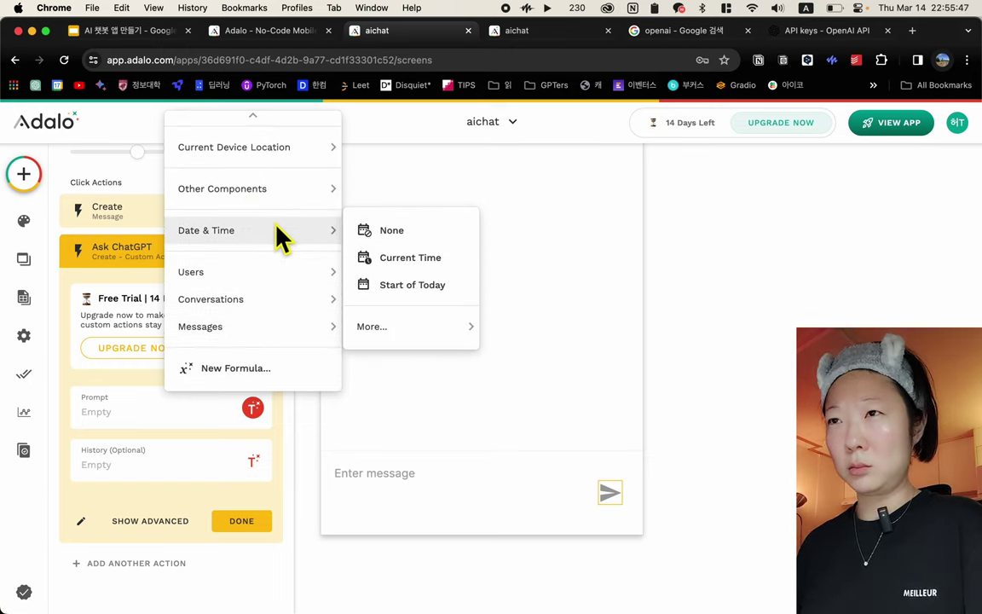
scroll(280, 231, "up", 3)
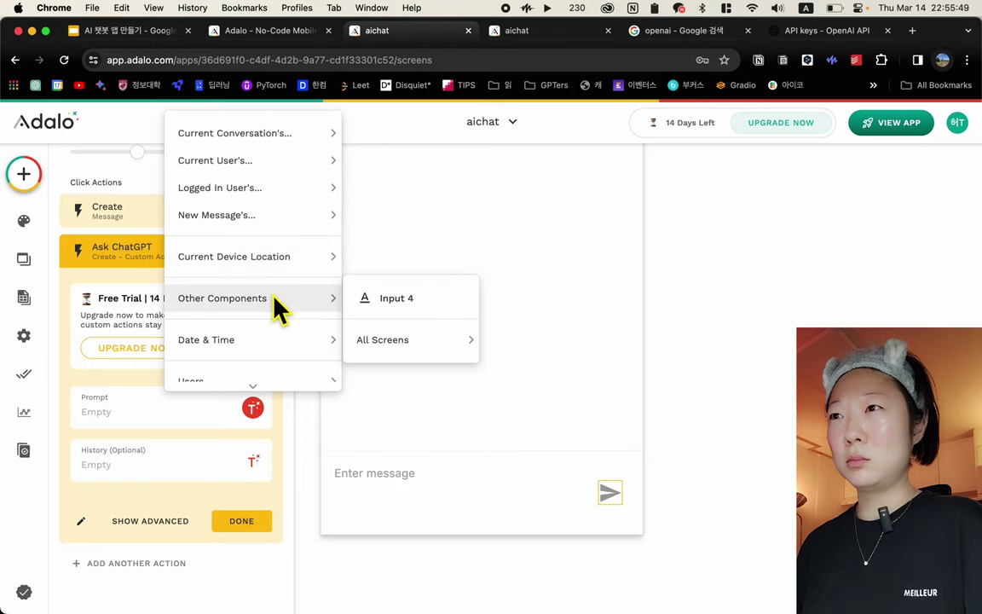
left_click(394, 299)
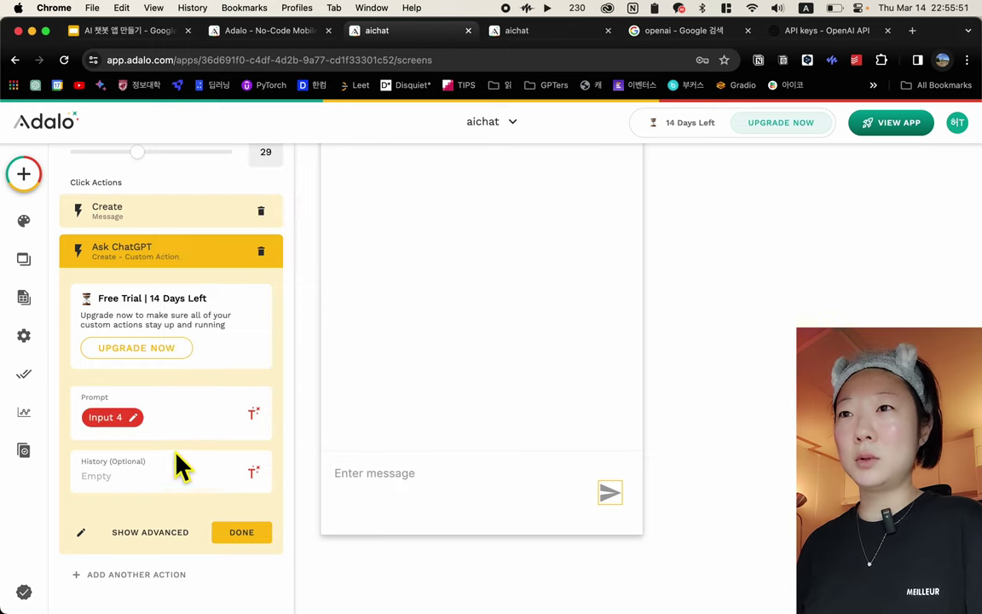
Set the Ask ChatGPT History to Current Conversation > ID and finish with Done
left_click(145, 475)
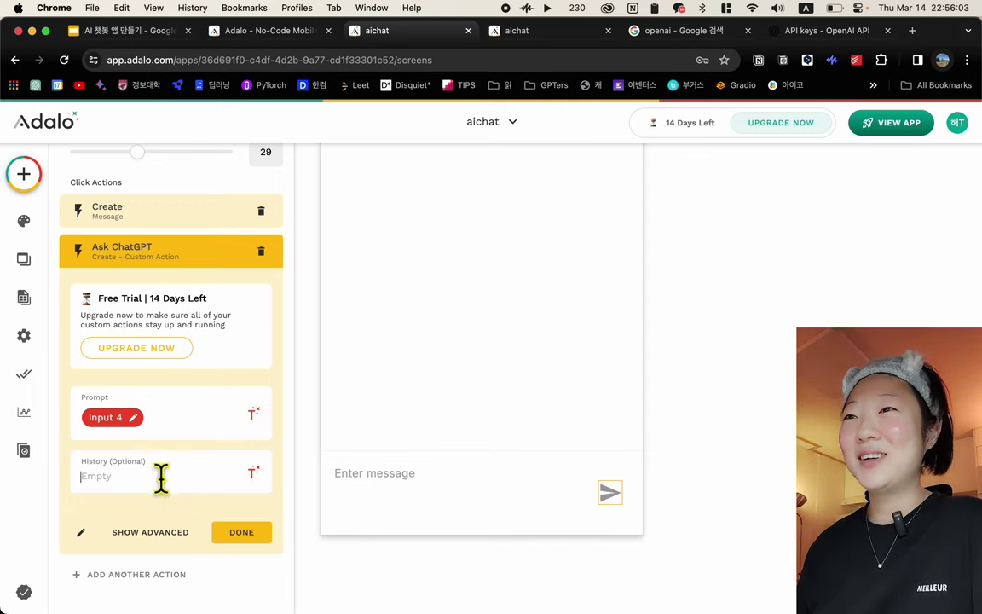
scroll(504, 407, "up", 5)
scroll(502, 408, "up", 5)
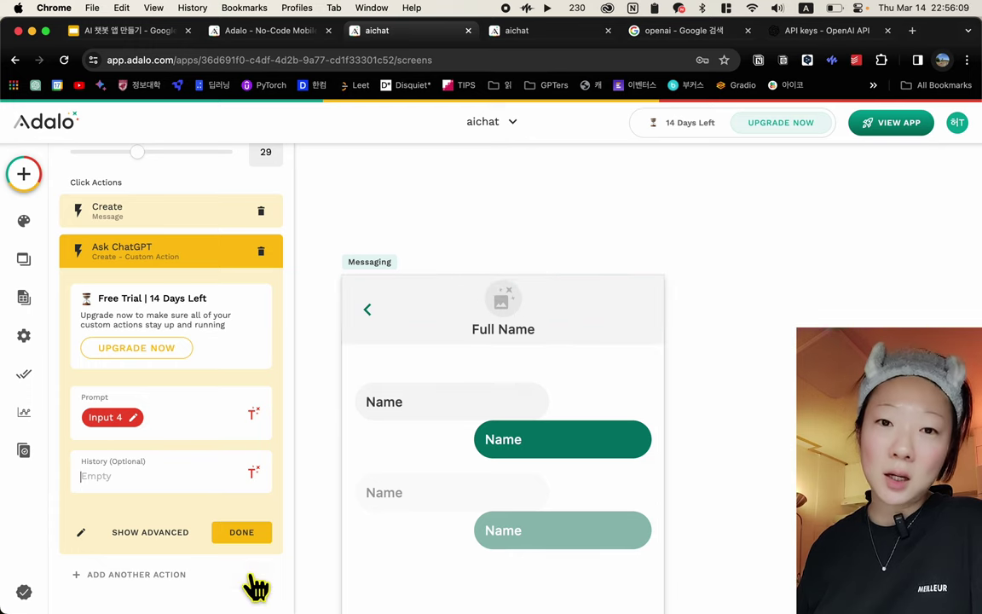
left_click(253, 472)
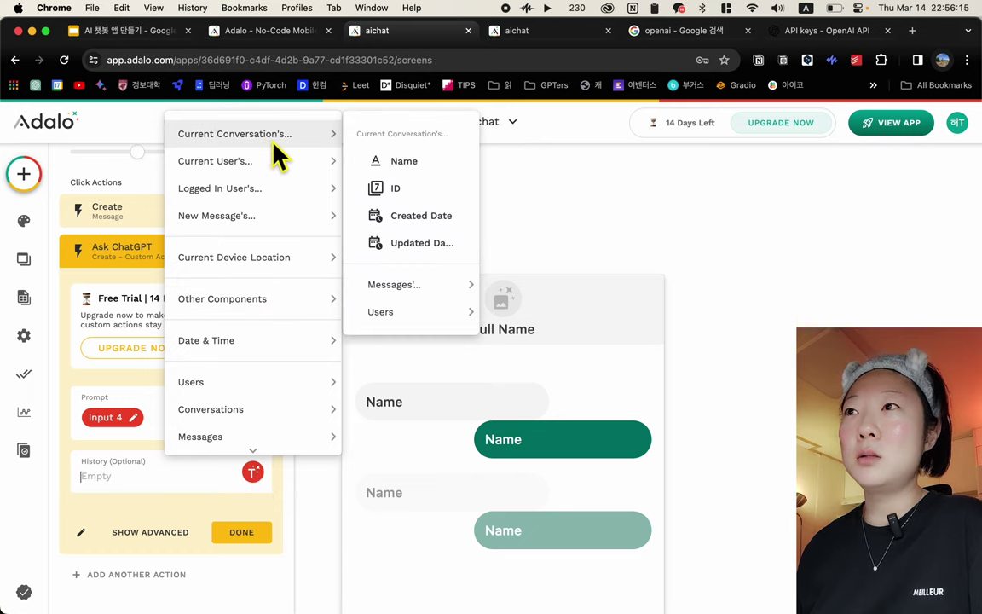
left_click(396, 189)
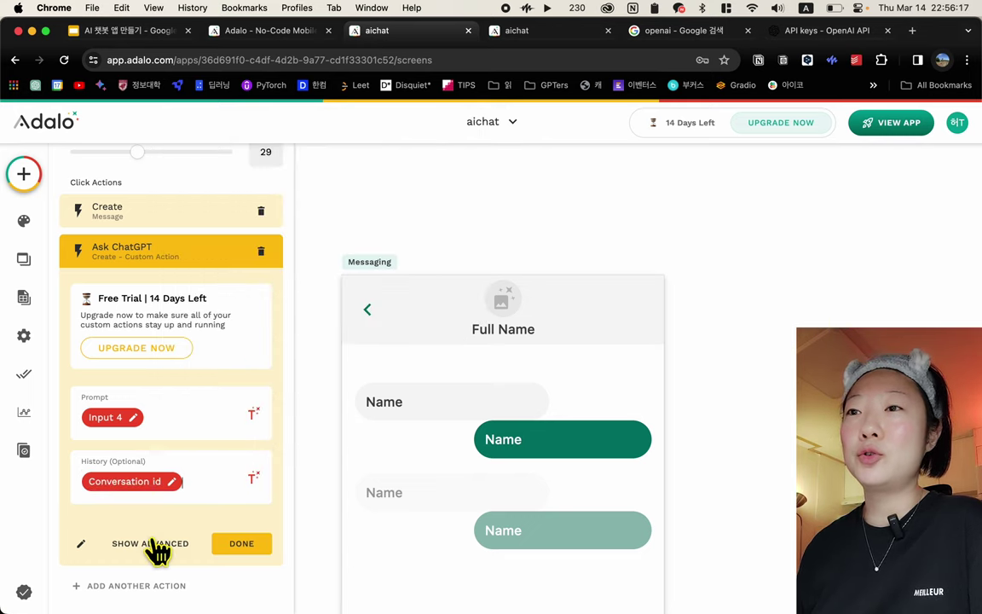
scroll(158, 550, "down", 1)
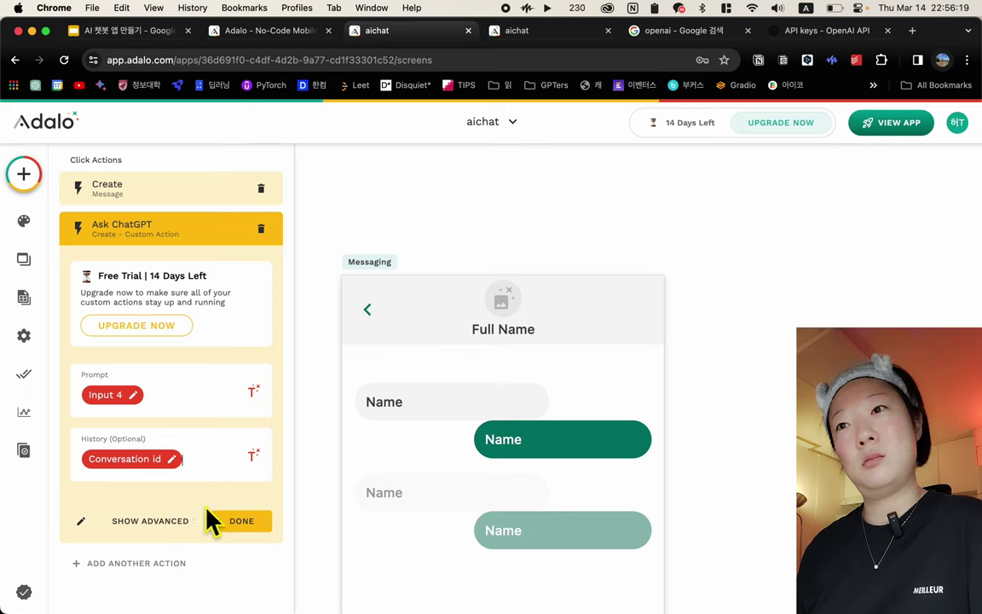
left_click(246, 526)
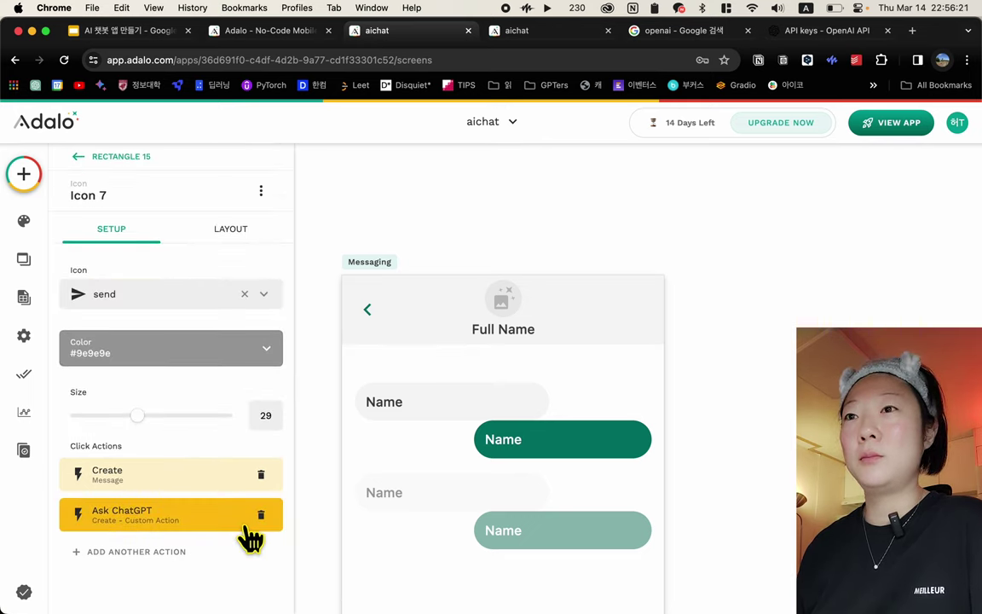
Add a third send action that creates a new Message record
left_click(135, 561)
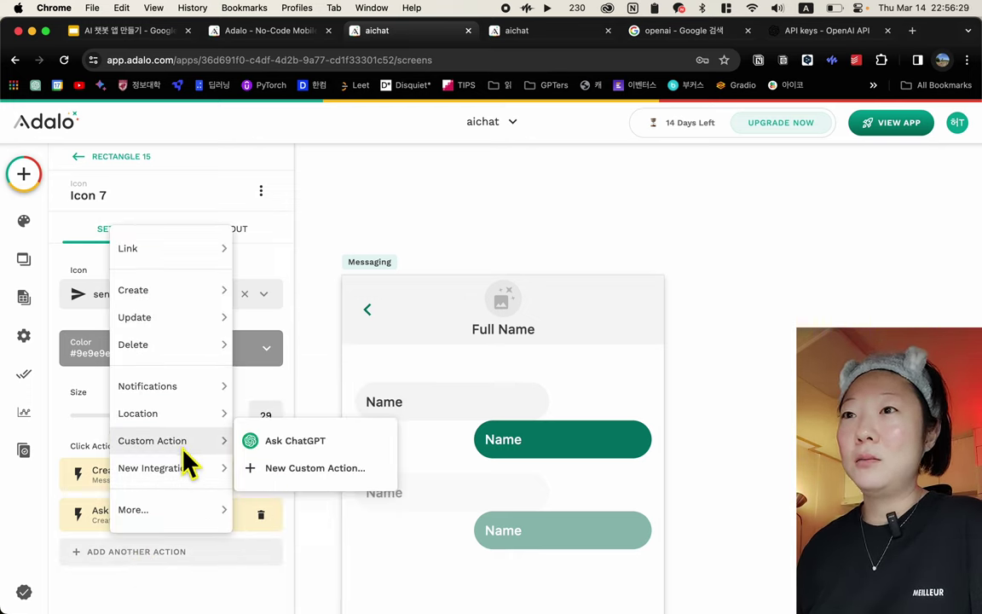
mouse_move(183, 480)
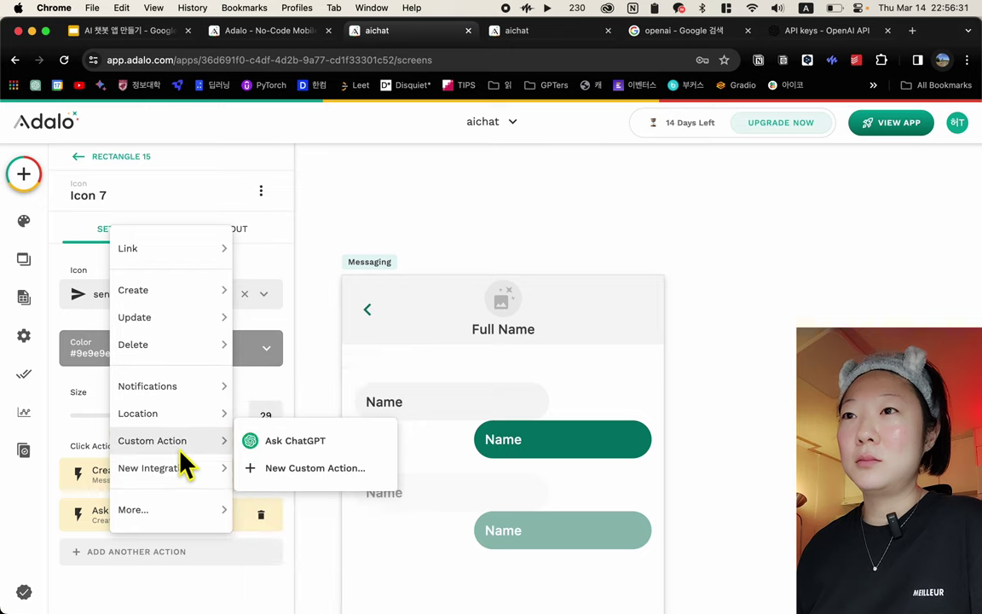
mouse_move(177, 290)
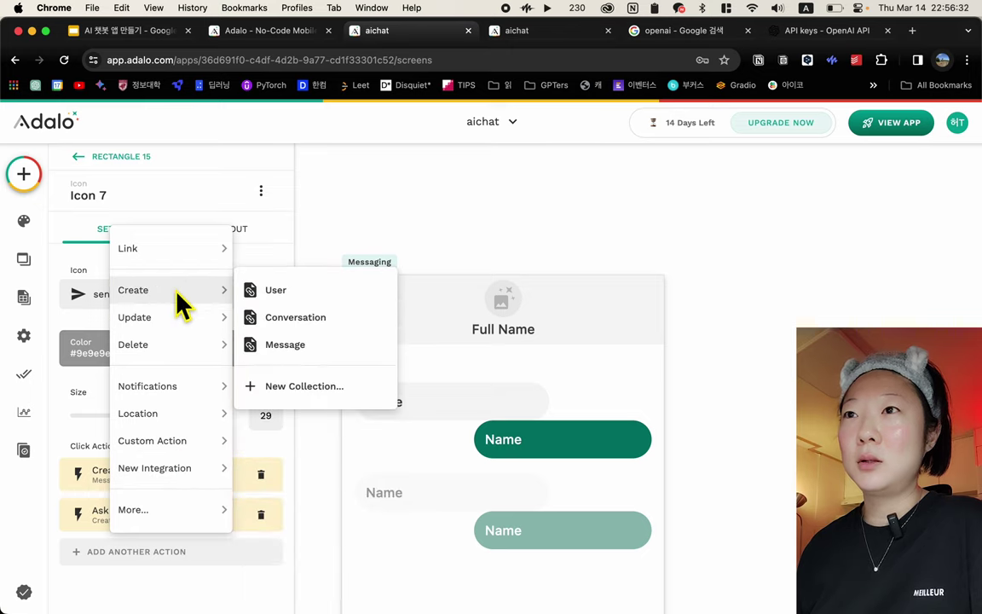
left_click(281, 344)
scroll(204, 473, "down", 5)
scroll(207, 476, "down", 3)
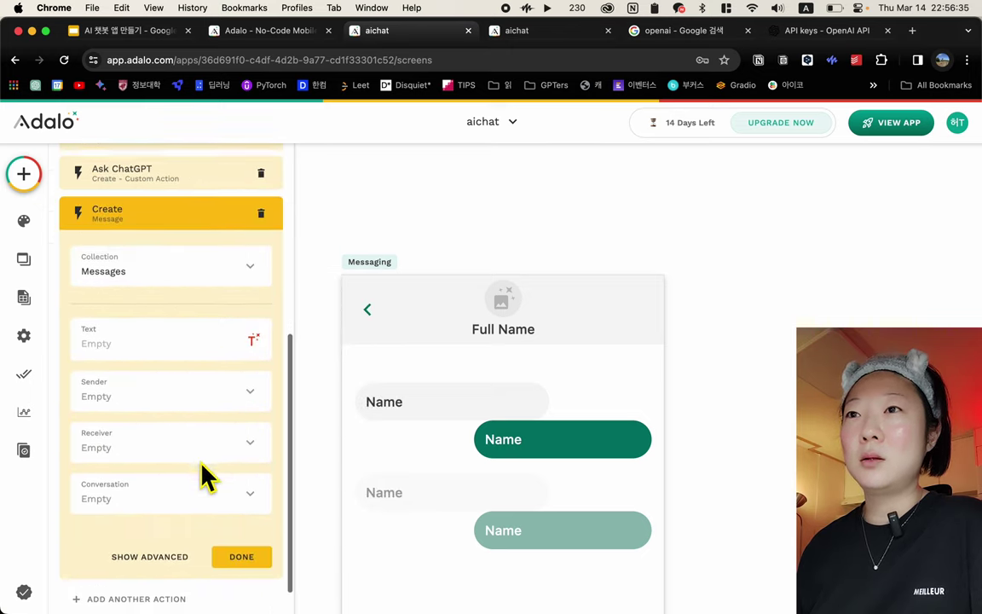
Open the magic text options for the message Text and browse to Ask ChatGPT's Response
left_click(255, 325)
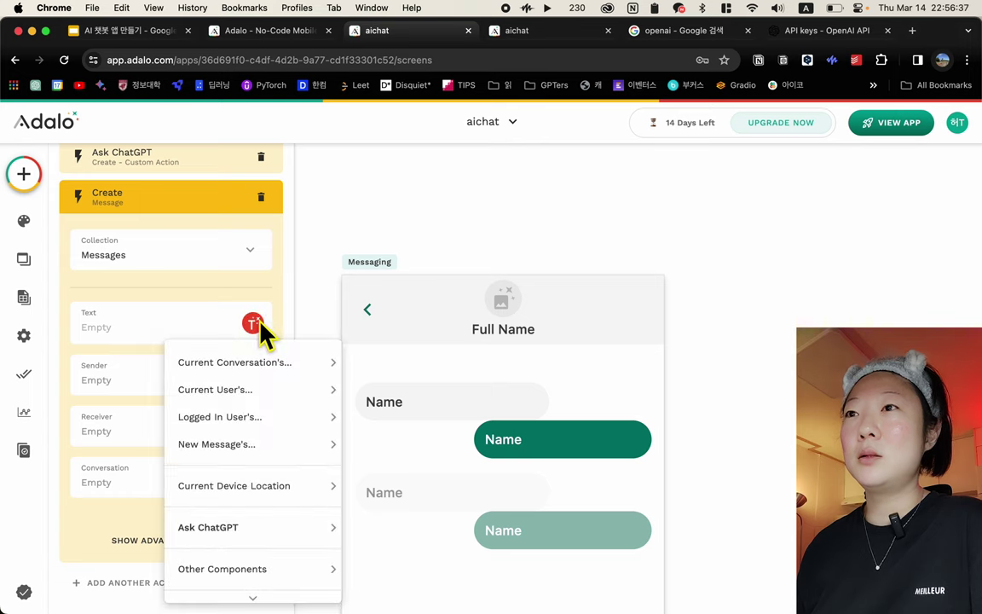
scroll(275, 535, "down", 3)
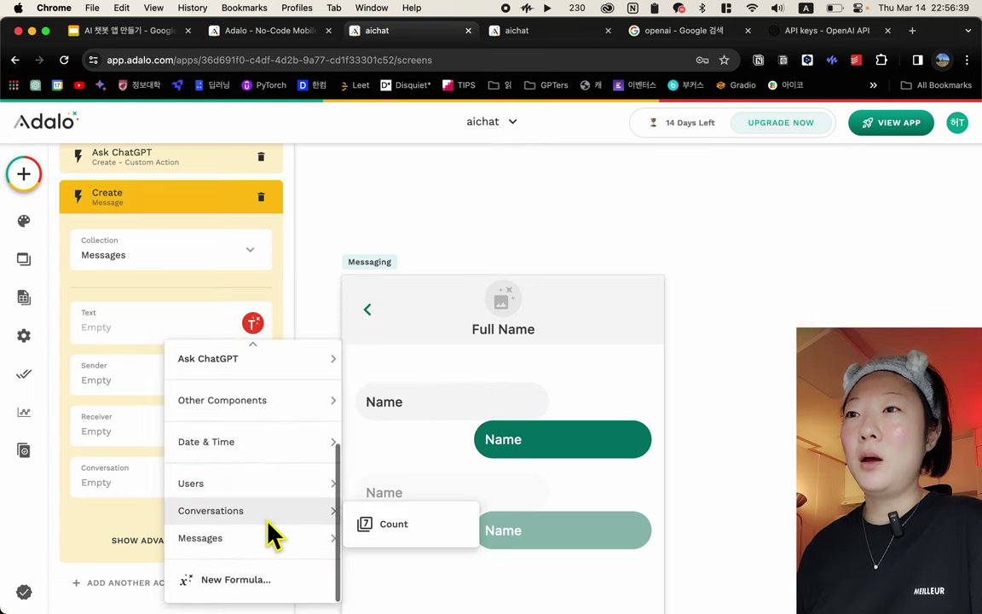
scroll(273, 533, "up", 3)
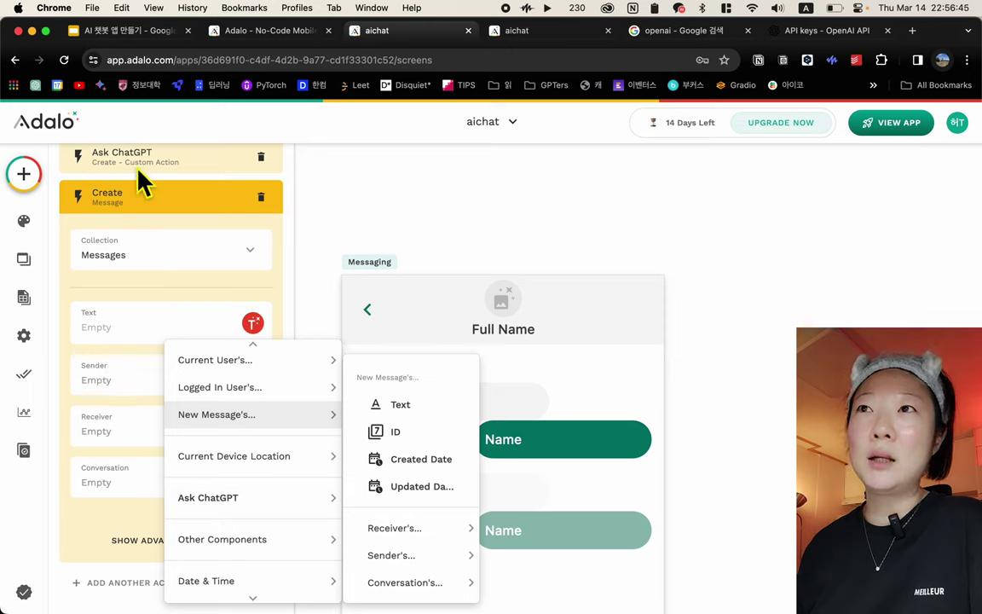
mouse_move(293, 501)
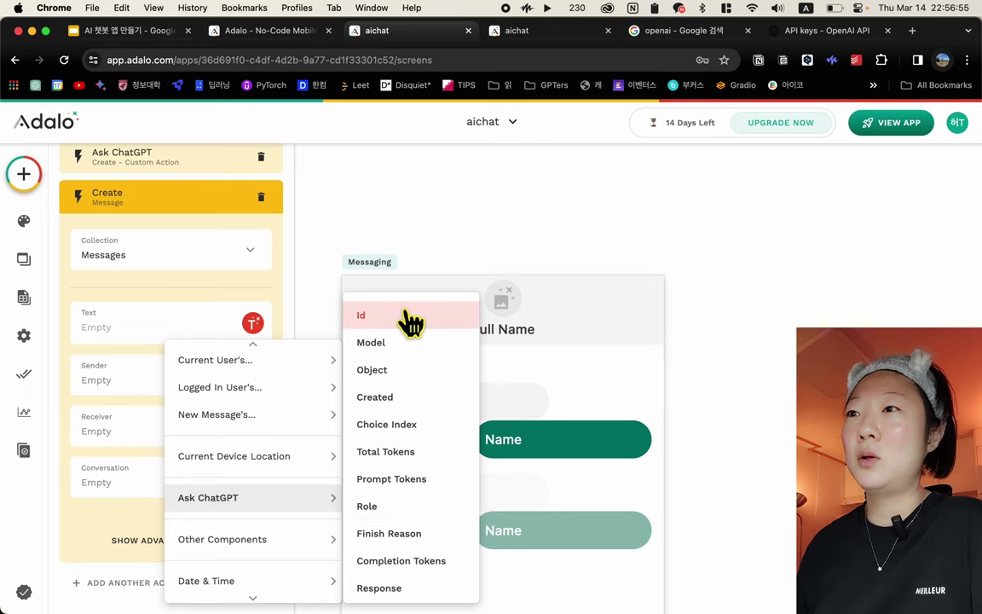
scroll(391, 536, "down", 1)
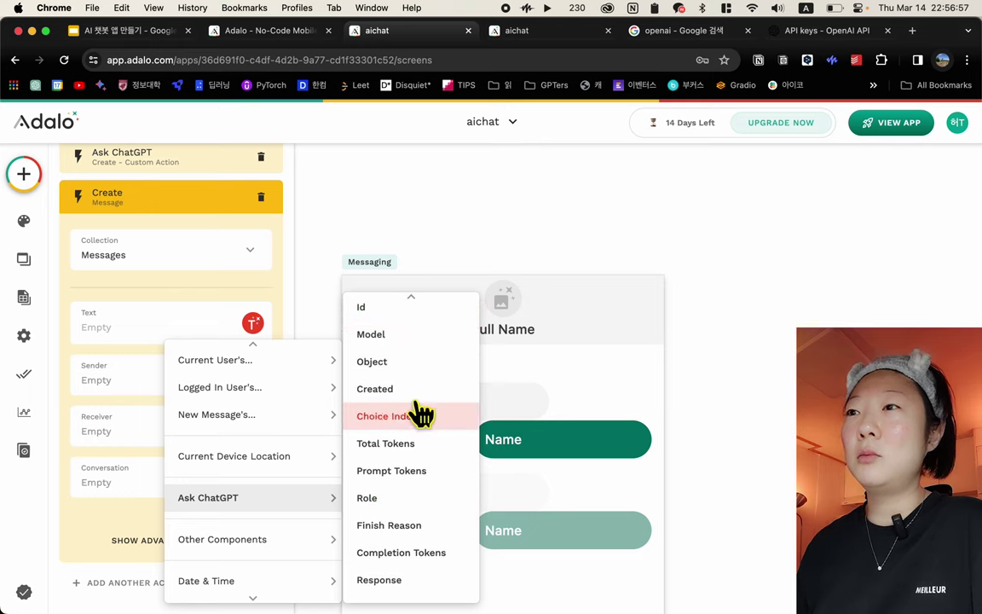
Set Text to ChatGPT's Response, Sender Current User, Receiver Logged In User, Conversation Current Conversation
left_click(392, 585)
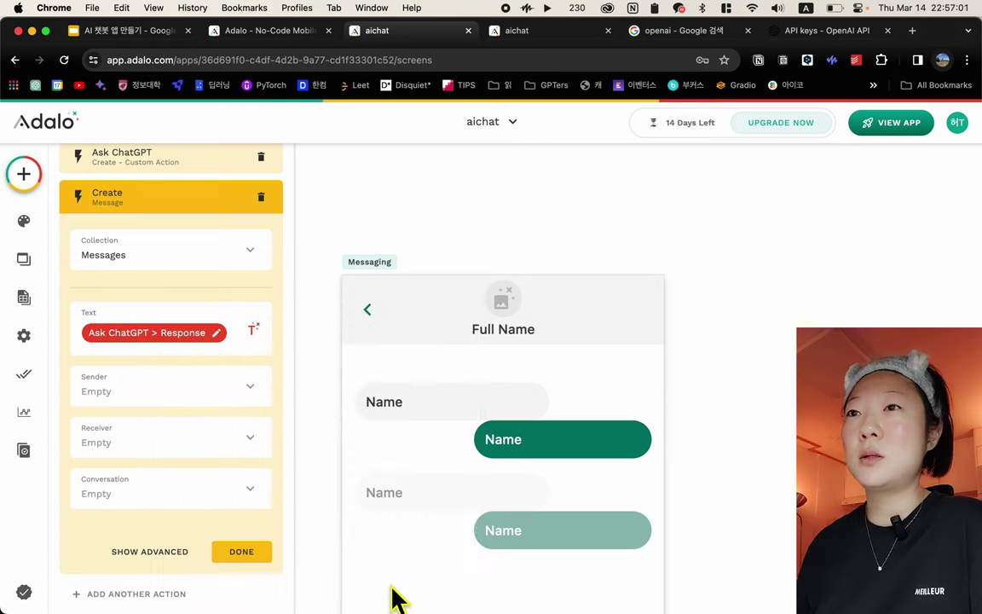
left_click(185, 388)
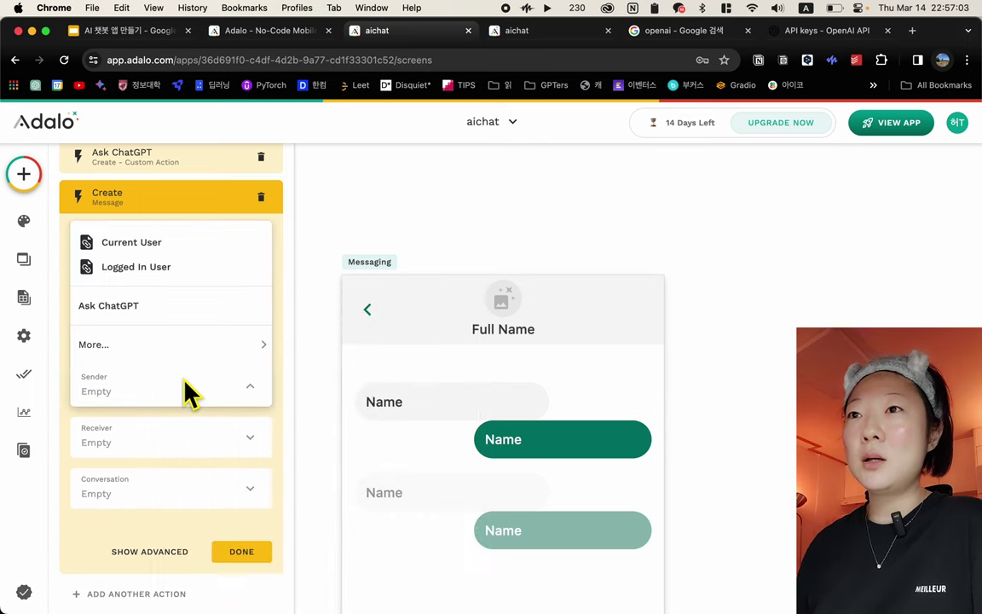
left_click(195, 246)
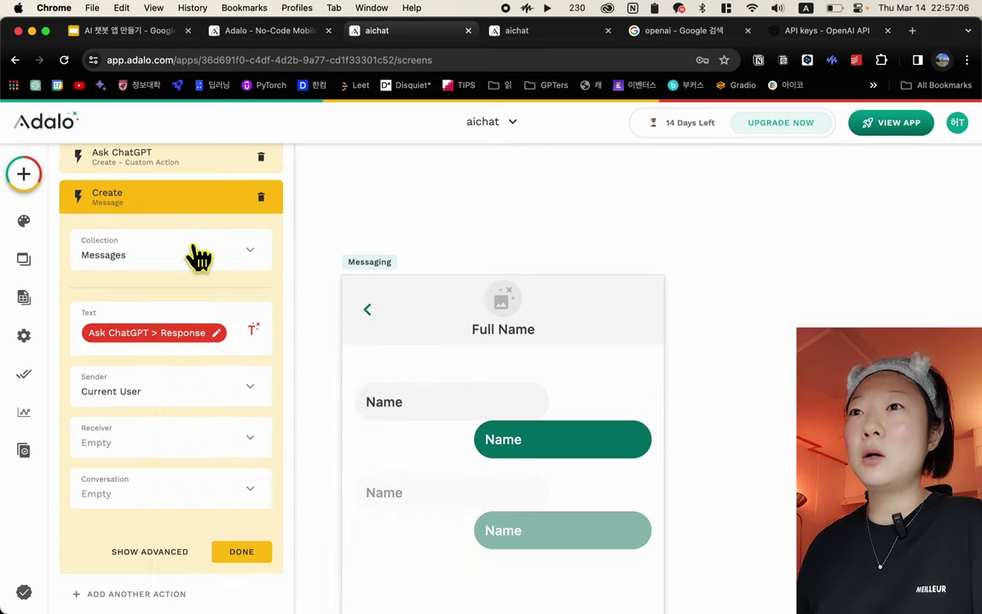
left_click(166, 445)
left_click(157, 320)
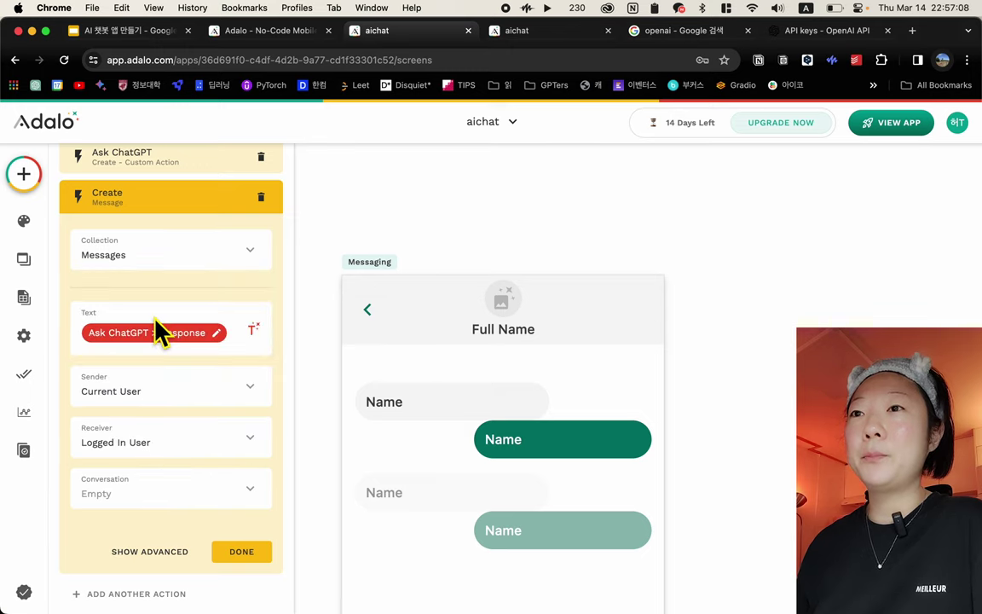
left_click(162, 499)
left_click(176, 375)
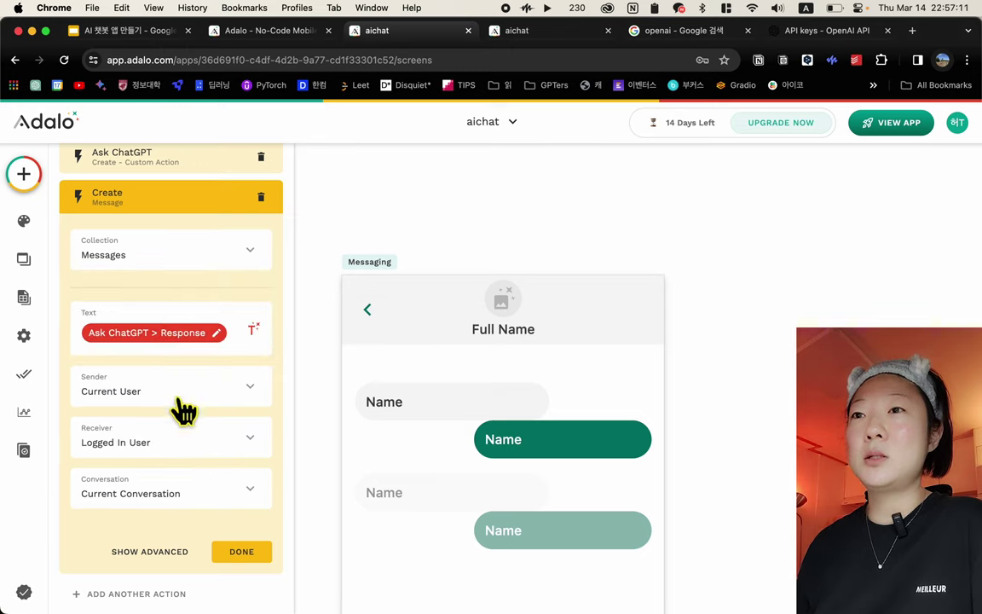
left_click(242, 552)
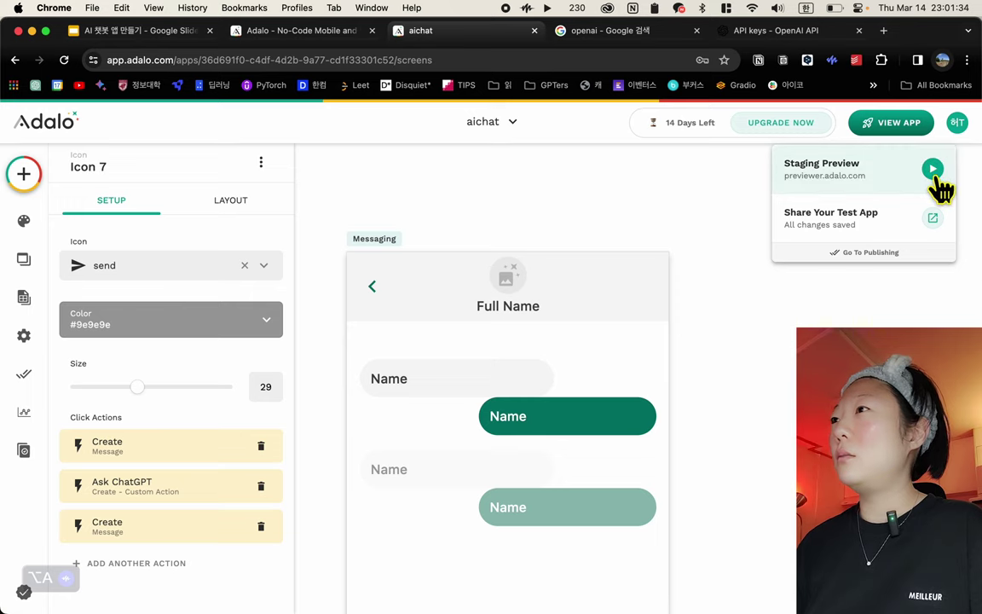
Launch the aichat staging preview and open the third contact's conversation
left_click(933, 169)
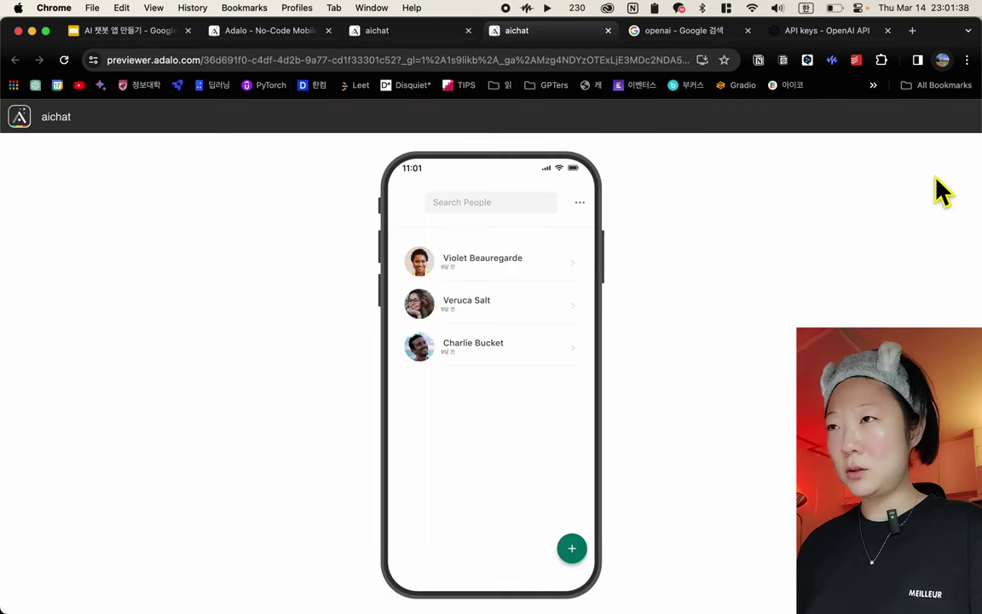
left_click(469, 358)
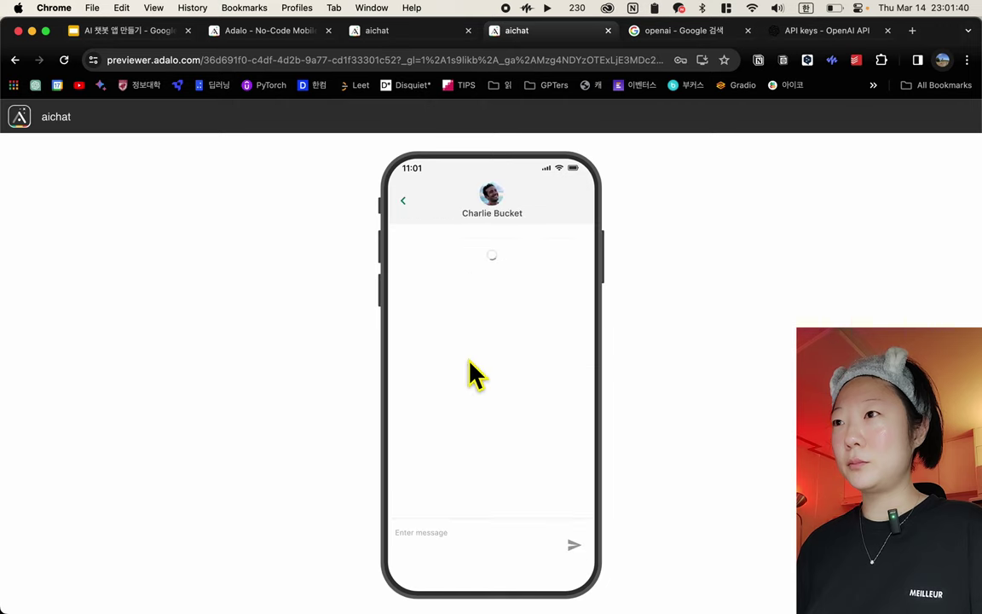
left_click(502, 527)
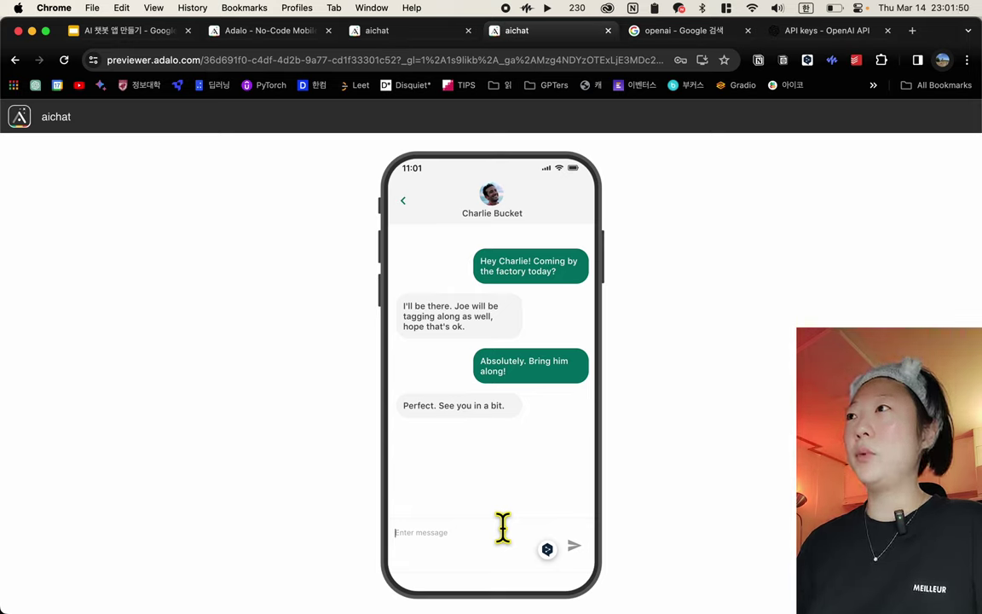
Send '오늘은 3/14일이야 이날은 무슨날이니' and receive ChatGPT's Pi Day answer
type("오")
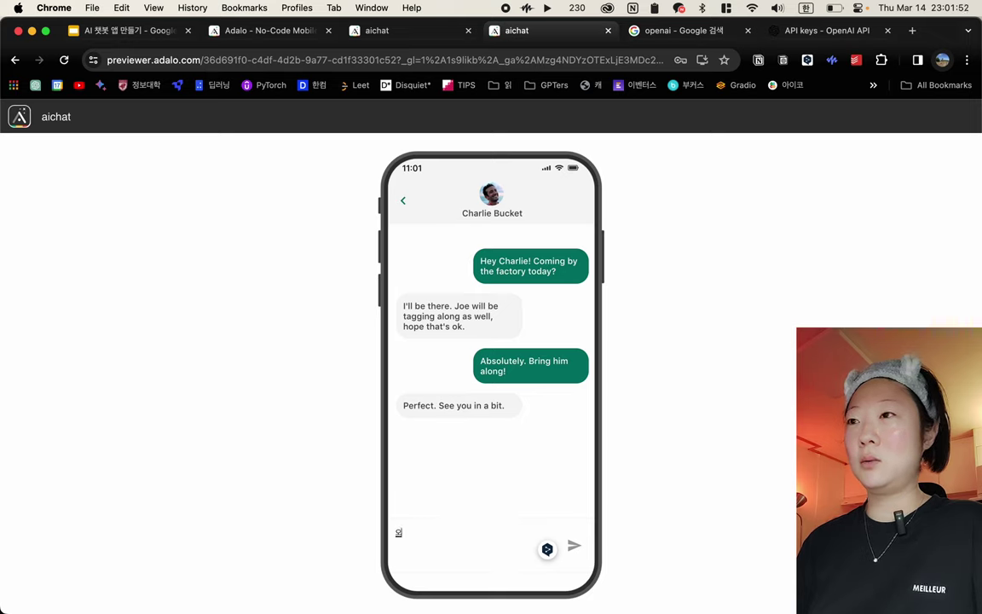
type("늘은 3/1")
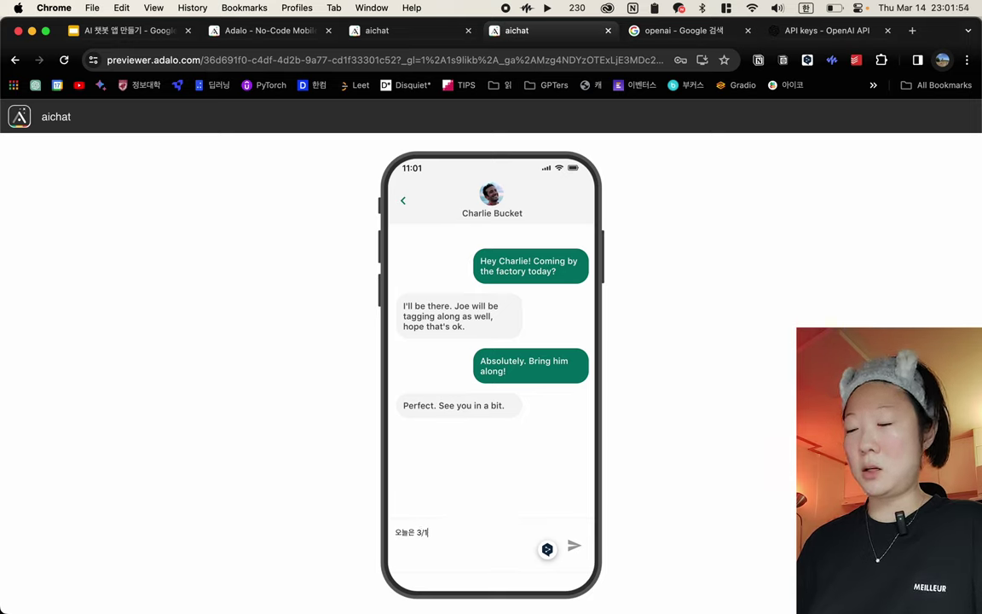
type("4일이야")
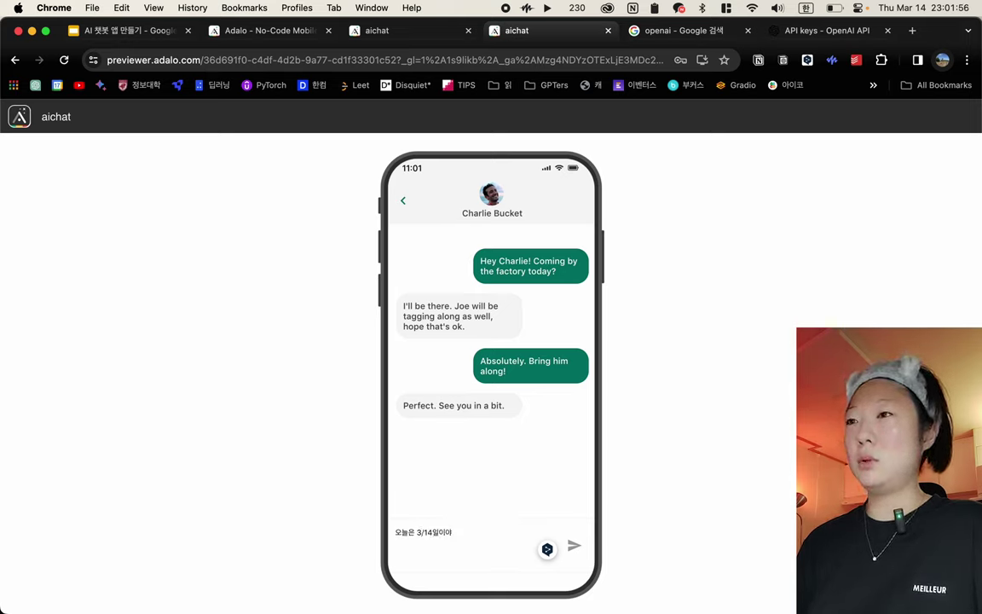
type(" 이날은 무슨날이")
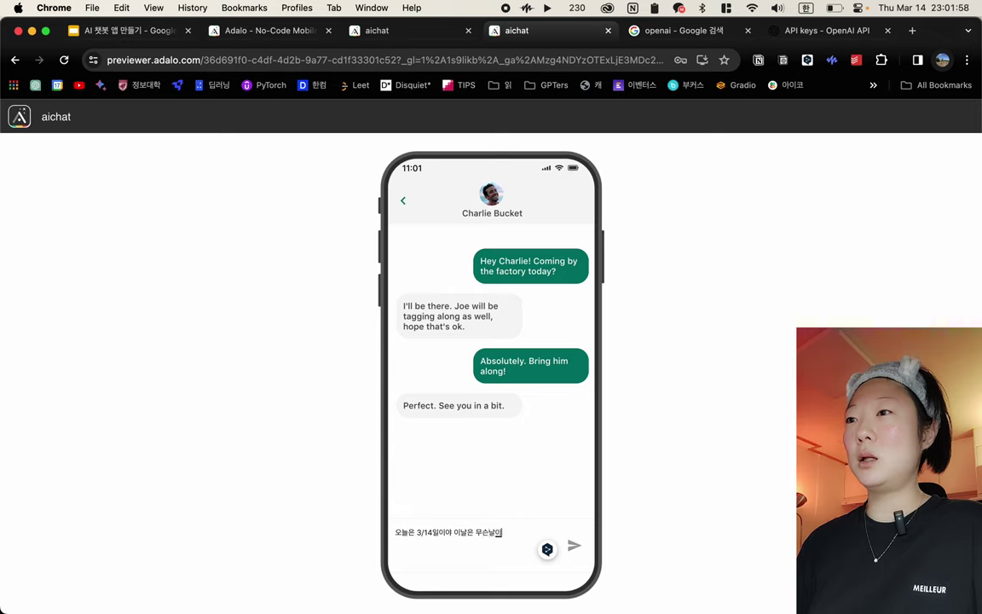
type("니")
left_click(574, 547)
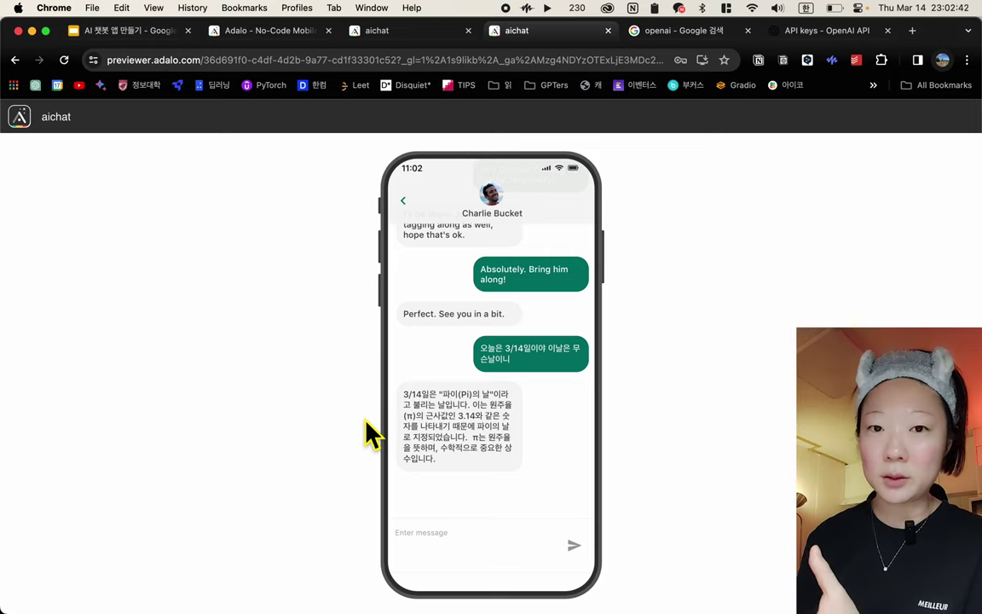
left_click(479, 550)
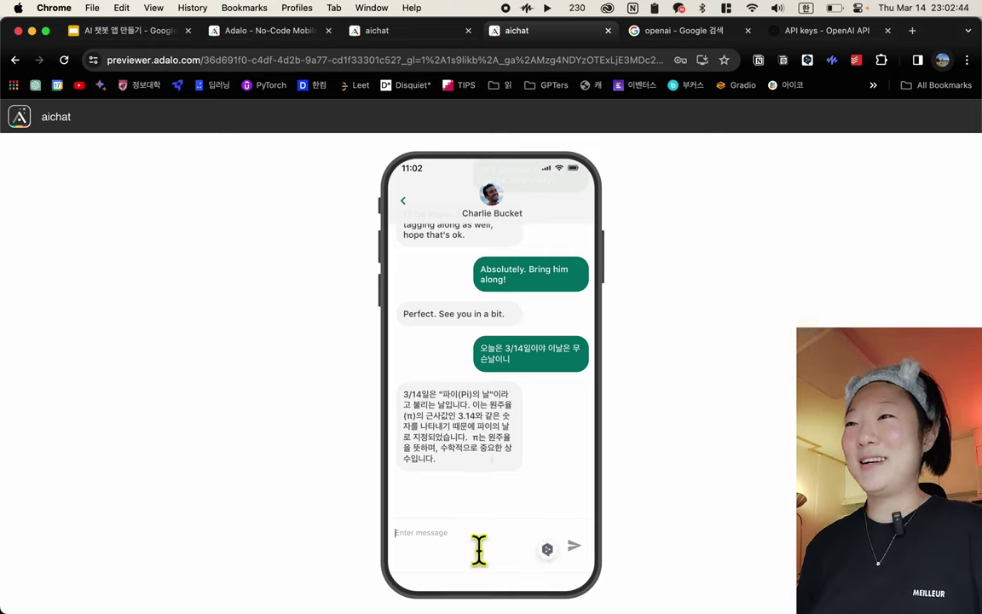